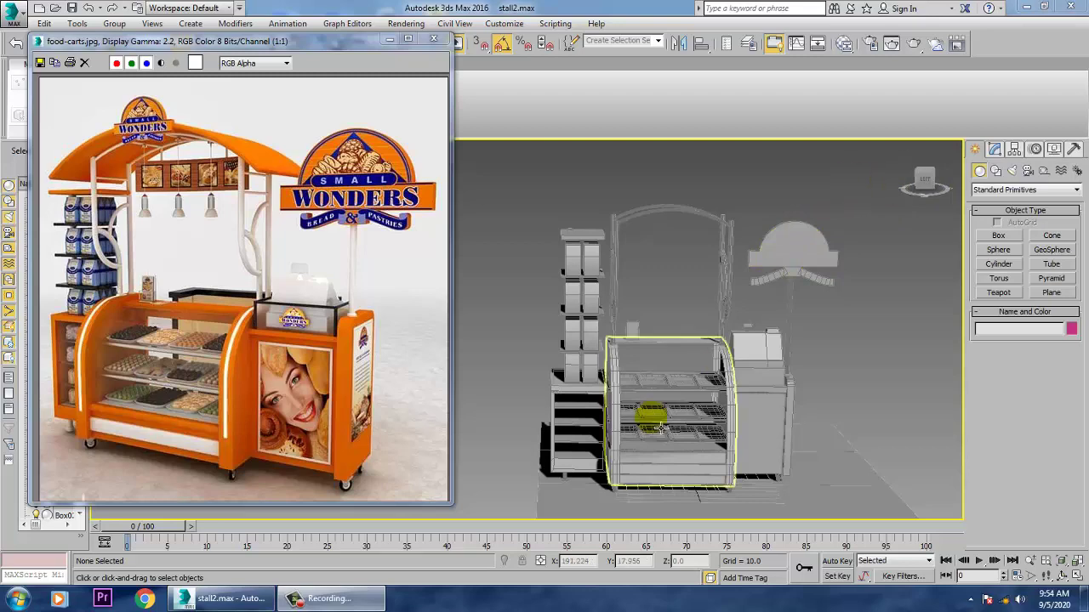
Select the frame's top arch, frame it in a maximized Left view, and reposition the reference image window
{"action": "middle_click_drag", "start_coordinate": [772, 311], "coordinate": [752, 326], "text": "alt"}
{"action": "key", "text": "shift+z"}
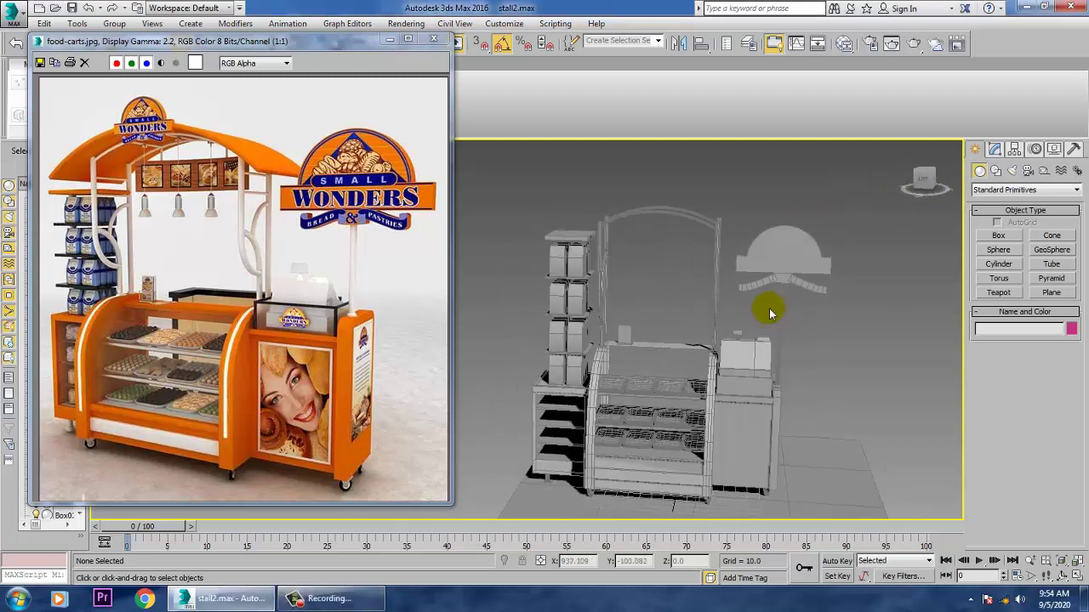
{"action": "left_click", "coordinate": [658, 216]}
{"action": "middle_click_drag", "start_coordinate": [714, 255], "coordinate": [722, 240]}
{"action": "key", "text": "alt+w"}
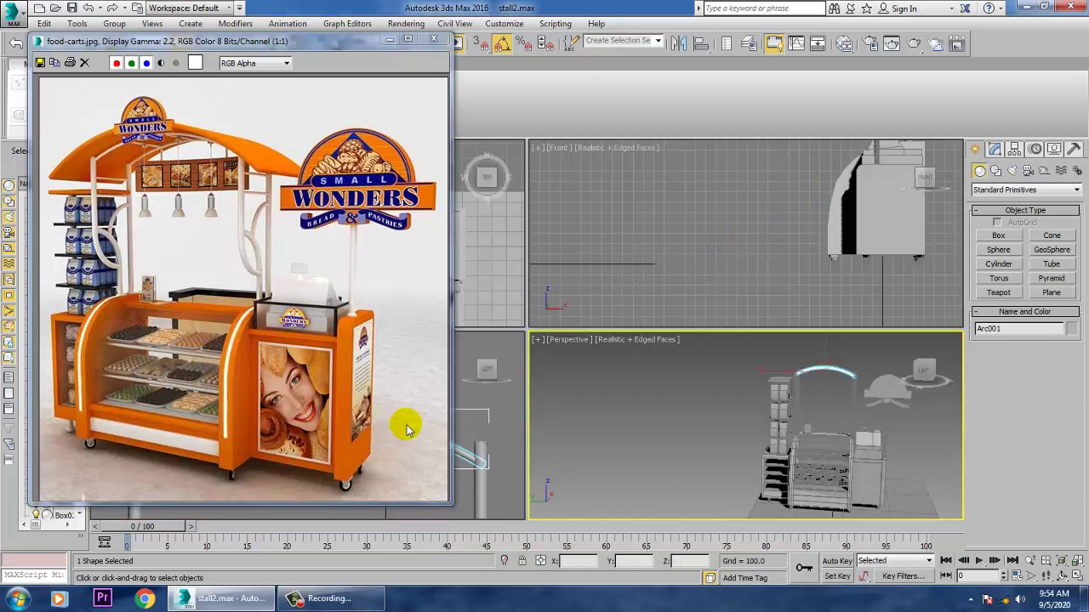
{"action": "middle_click_drag", "start_coordinate": [504, 398], "coordinate": [494, 399]}
{"action": "key", "text": "alt+w"}
{"action": "middle_click_drag", "start_coordinate": [600, 392], "coordinate": [714, 330]}
{"action": "scroll", "coordinate": [689, 379], "scroll_direction": "down", "scroll_amount": 6}
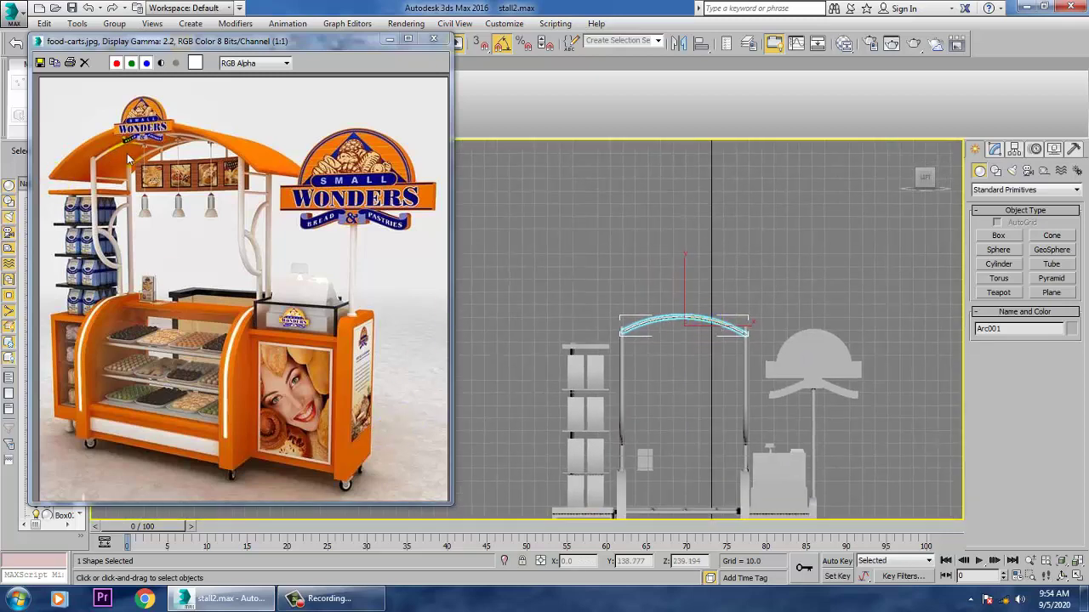
{"action": "left_click", "coordinate": [249, 154]}
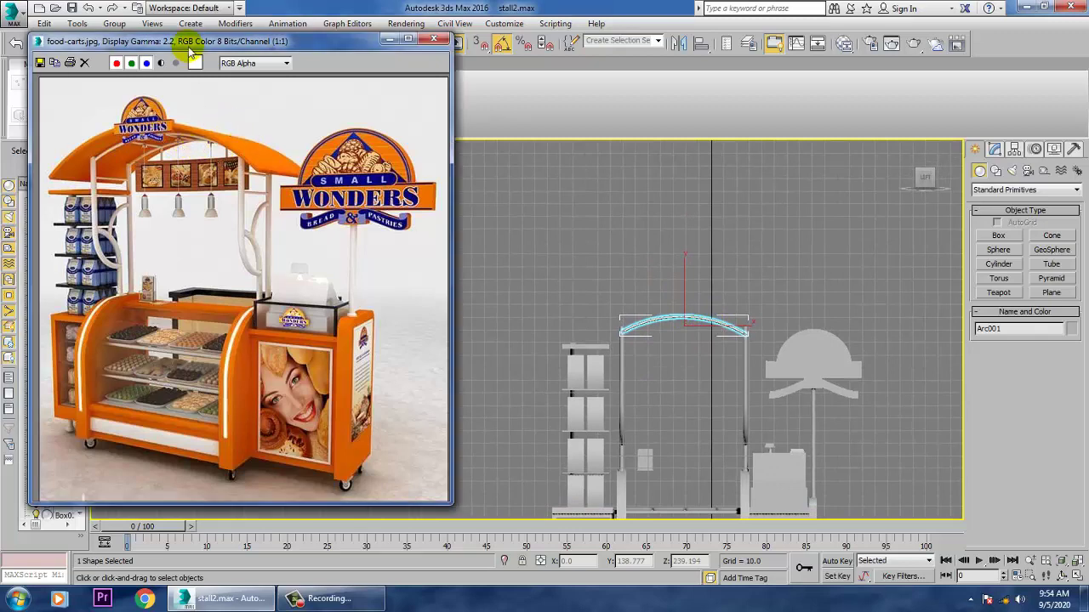
{"action": "left_click_drag", "start_coordinate": [190, 48], "coordinate": [241, 68]}
Try to draw a wide roof arc of about 135.9 radius above the cart and lower it onto the frame's arch
{"action": "left_click", "coordinate": [993, 169]}
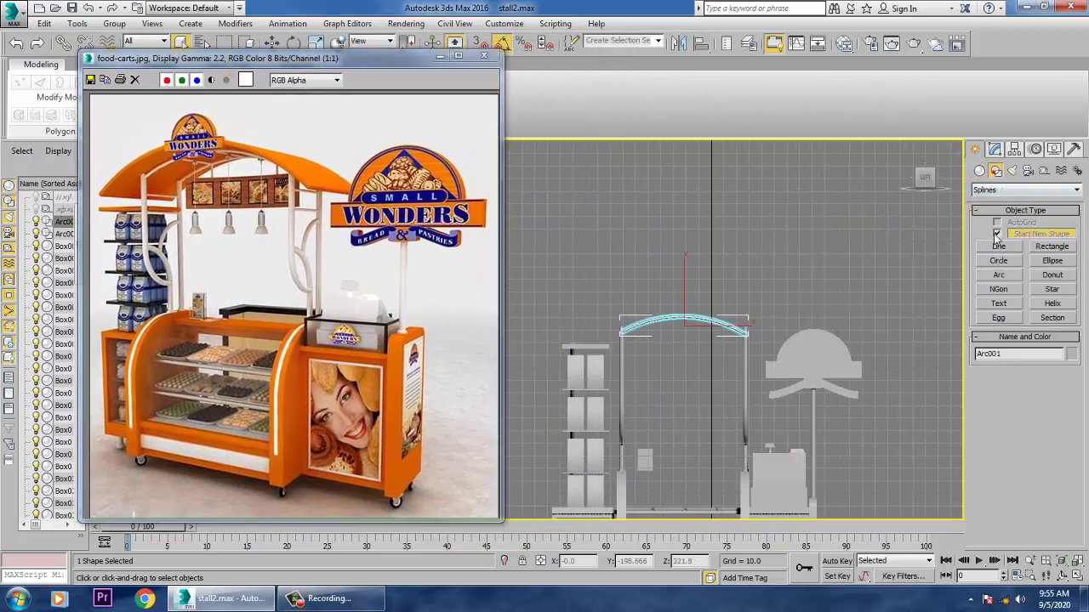
{"action": "left_click", "coordinate": [999, 247]}
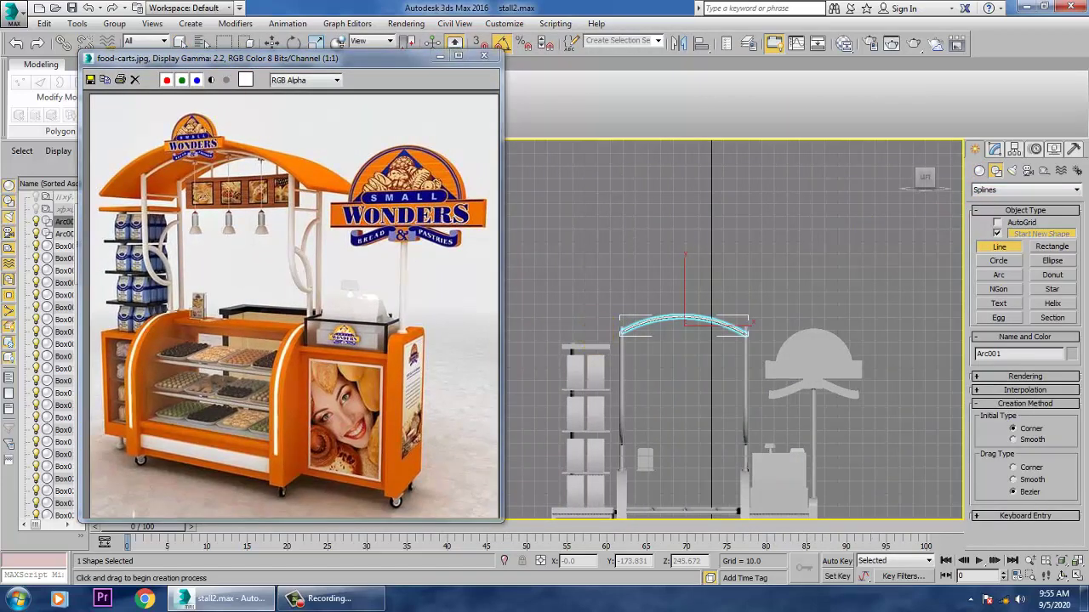
{"action": "left_click", "coordinate": [997, 261]}
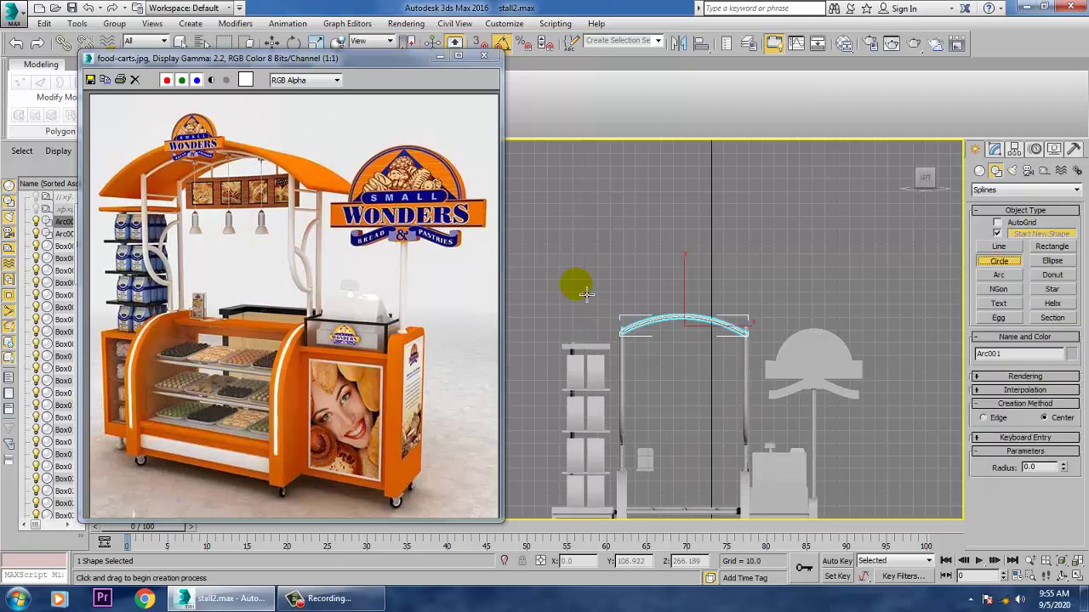
{"action": "left_click", "coordinate": [1004, 274]}
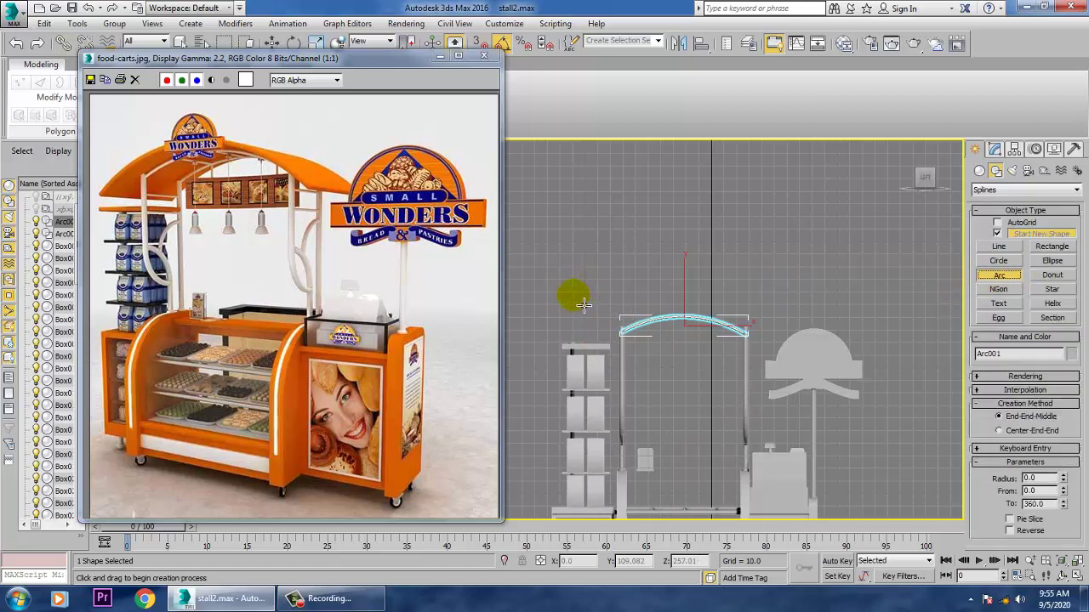
{"action": "left_click_drag", "start_coordinate": [583, 305], "coordinate": [642, 294]}
{"action": "left_click_drag", "start_coordinate": [786, 294], "coordinate": [803, 286]}
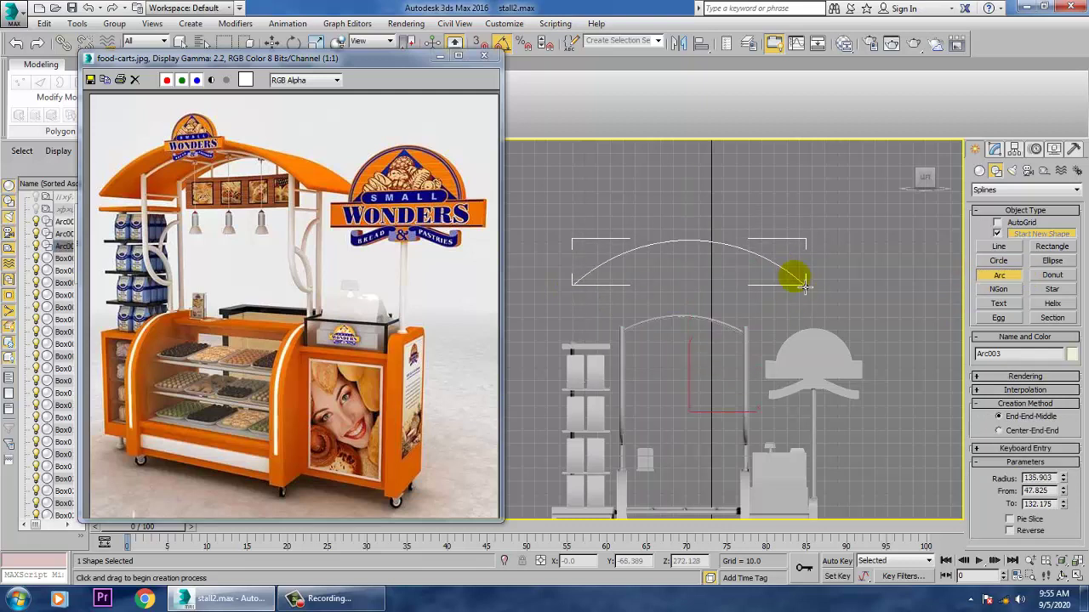
{"action": "key", "text": "w"}
{"action": "left_click_drag", "start_coordinate": [697, 371], "coordinate": [708, 443]}
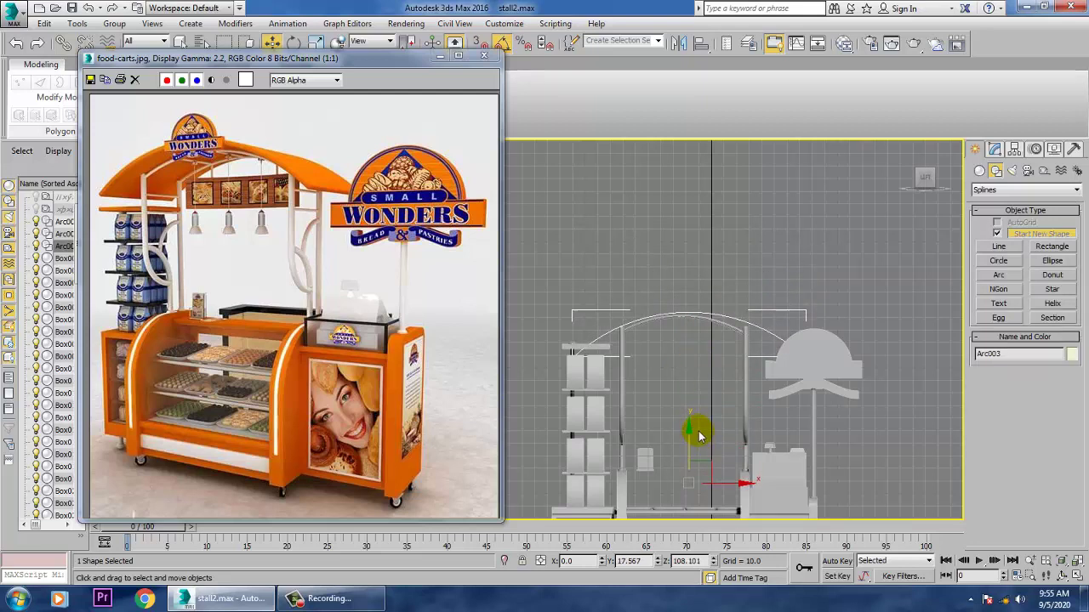
{"action": "left_click", "coordinate": [999, 246]}
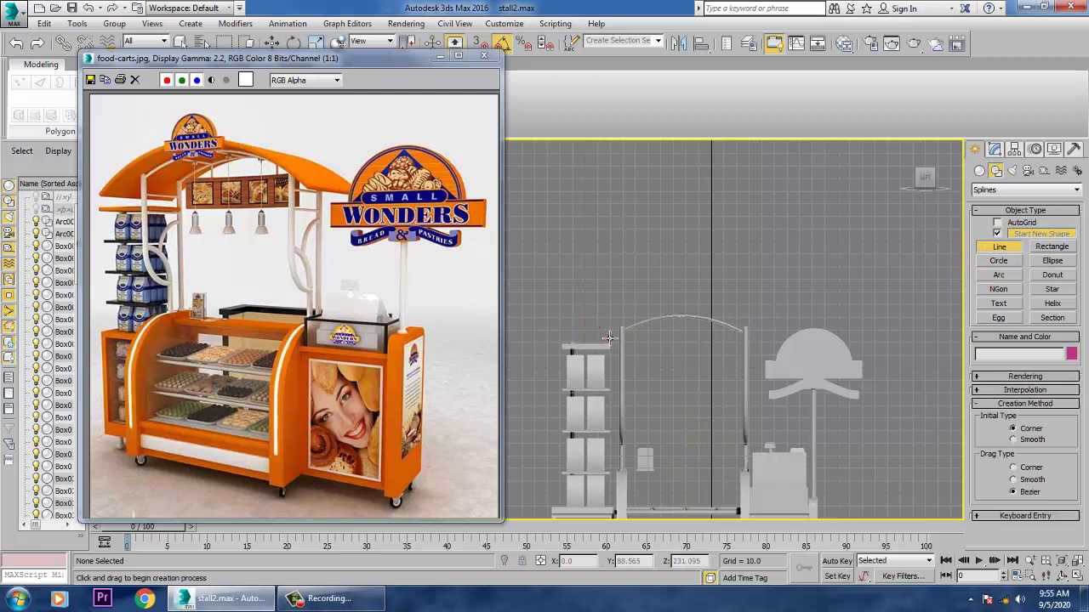
{"action": "left_click_drag", "start_coordinate": [608, 337], "coordinate": [781, 339]}
{"action": "right_click", "coordinate": [781, 338]}
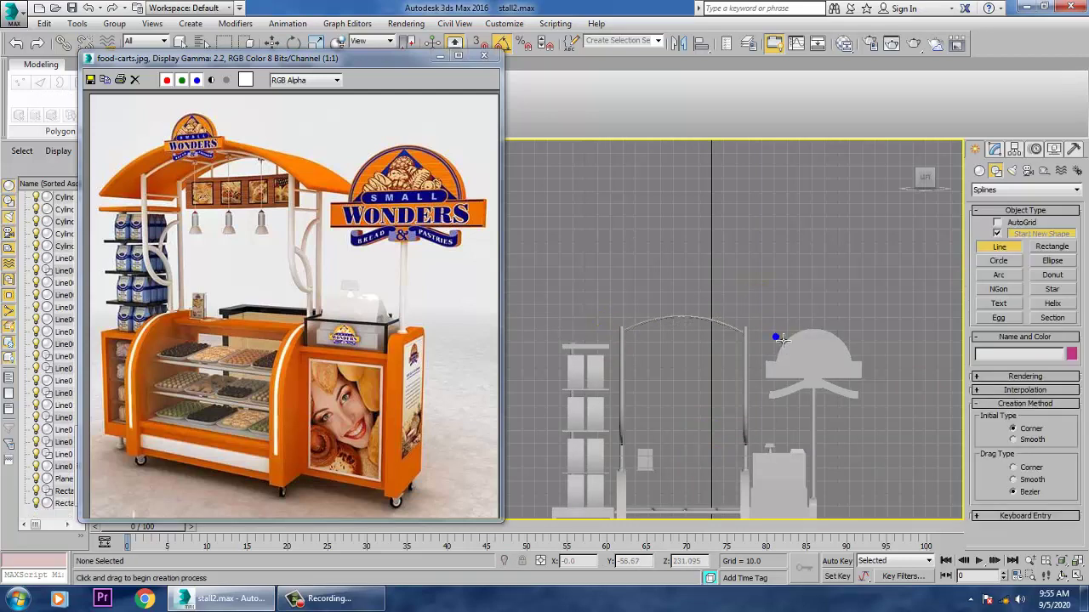
Draw a roof arc of about 136.4 radius extending past both frame posts and place it just above the frame's arch
{"action": "left_click", "coordinate": [1001, 275]}
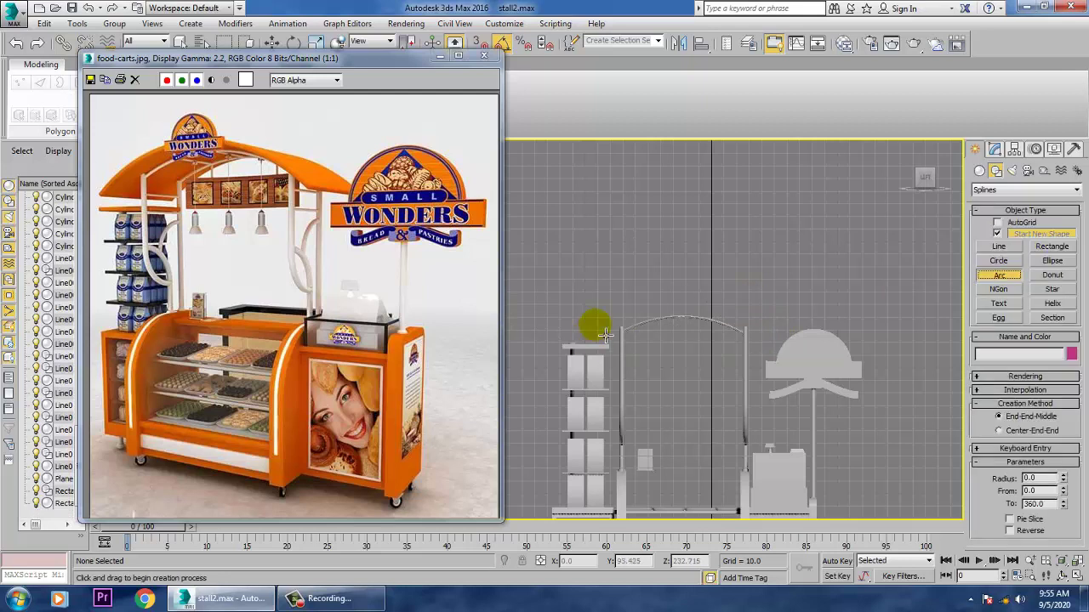
{"action": "left_click_drag", "start_coordinate": [593, 327], "coordinate": [789, 339]}
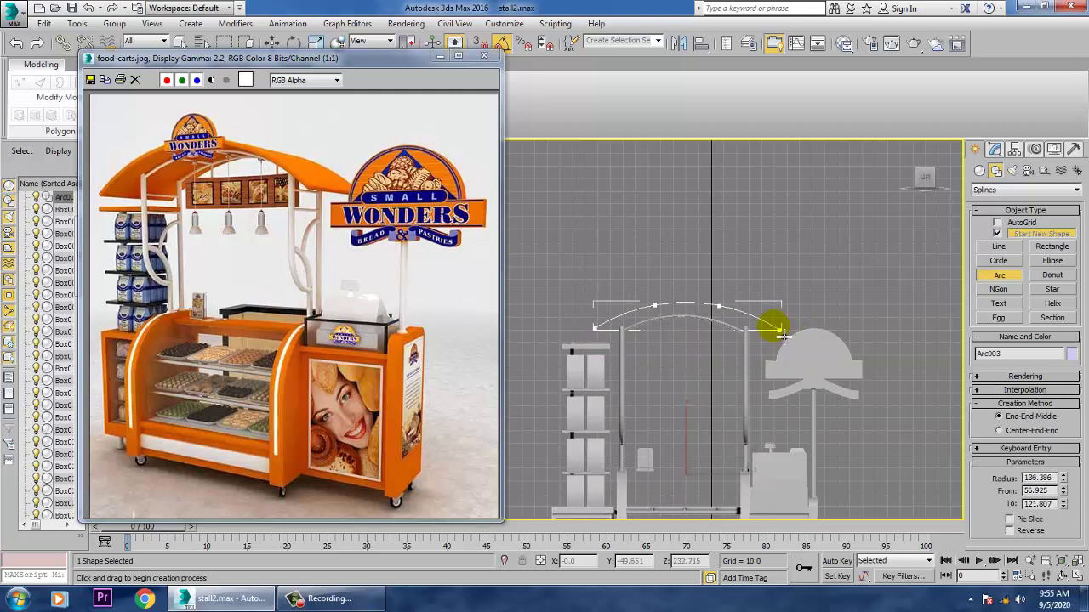
{"action": "right_click", "coordinate": [781, 336]}
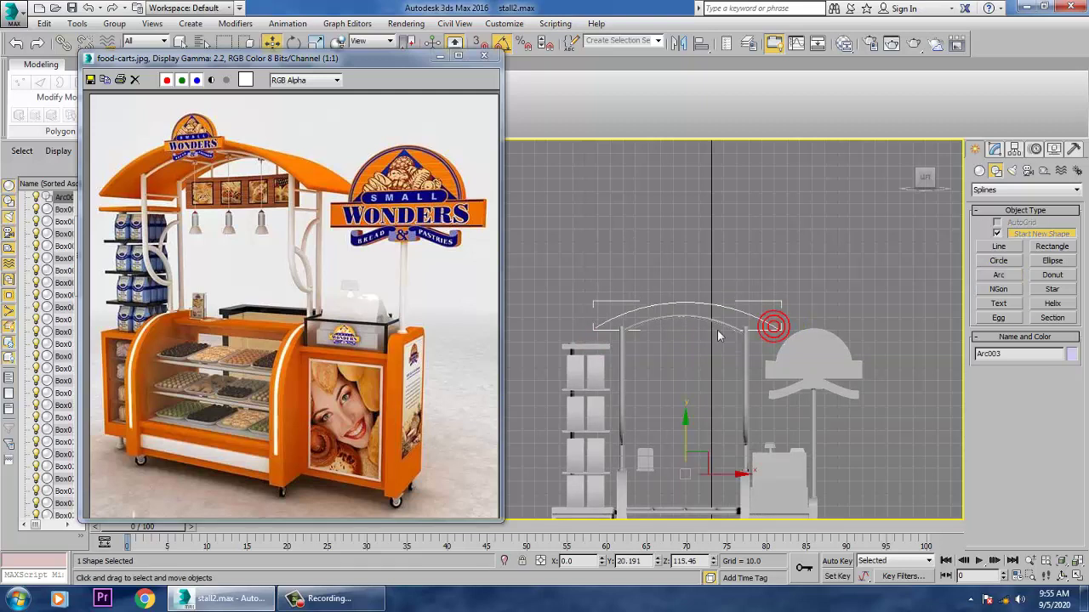
{"action": "left_click_drag", "start_coordinate": [696, 440], "coordinate": [701, 452]}
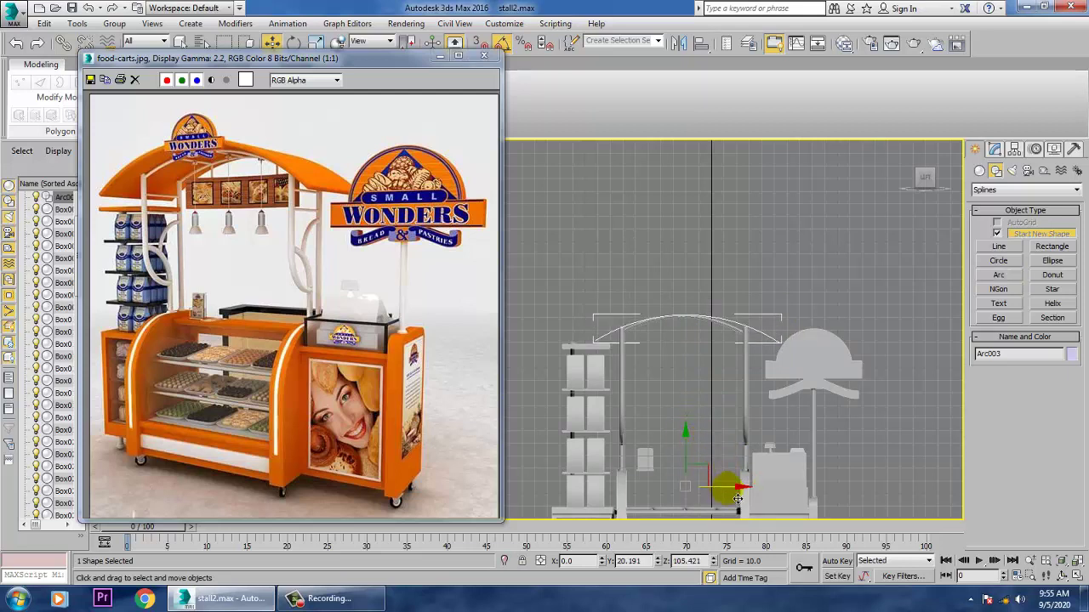
{"action": "left_click_drag", "start_coordinate": [737, 498], "coordinate": [736, 495]}
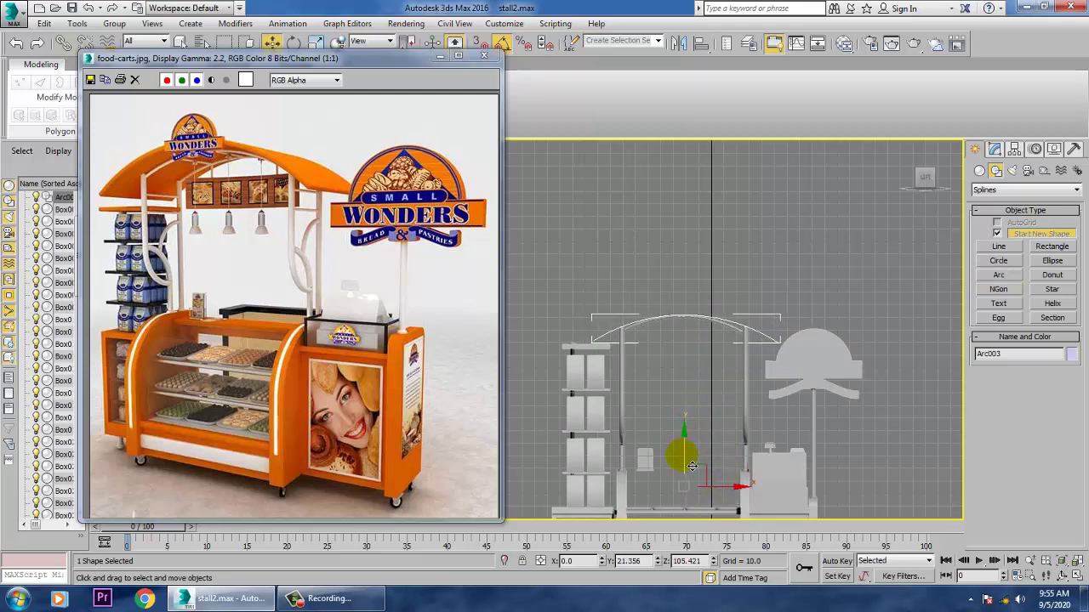
{"action": "left_click_drag", "start_coordinate": [691, 466], "coordinate": [692, 461]}
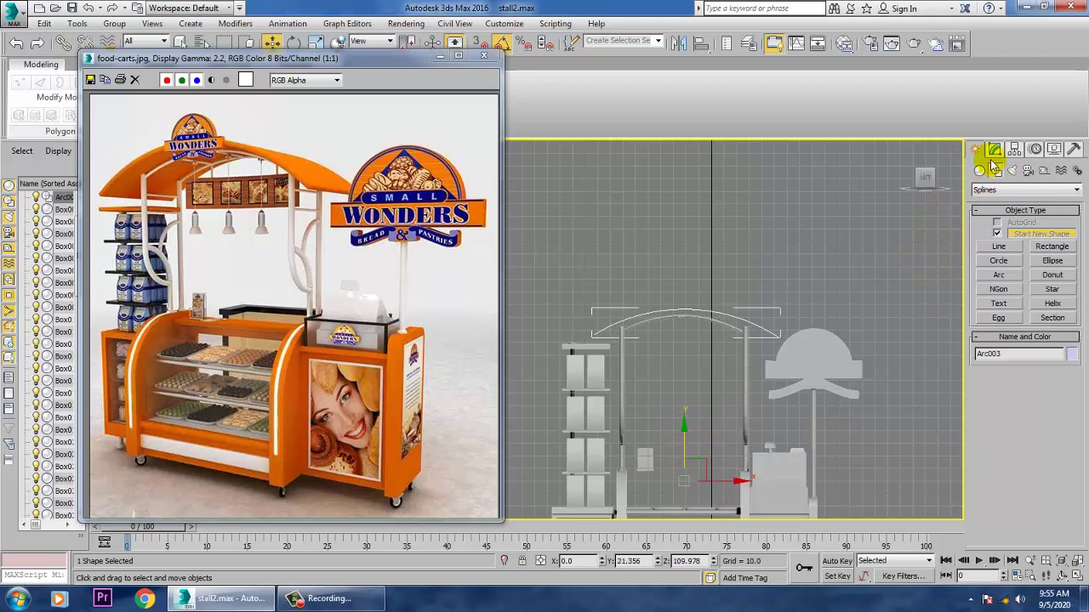
Enable the roof arc in the viewport with a rectangular cross-section and set its length to about 57.9
{"action": "left_click", "coordinate": [994, 154]}
{"action": "left_click", "coordinate": [995, 296]}
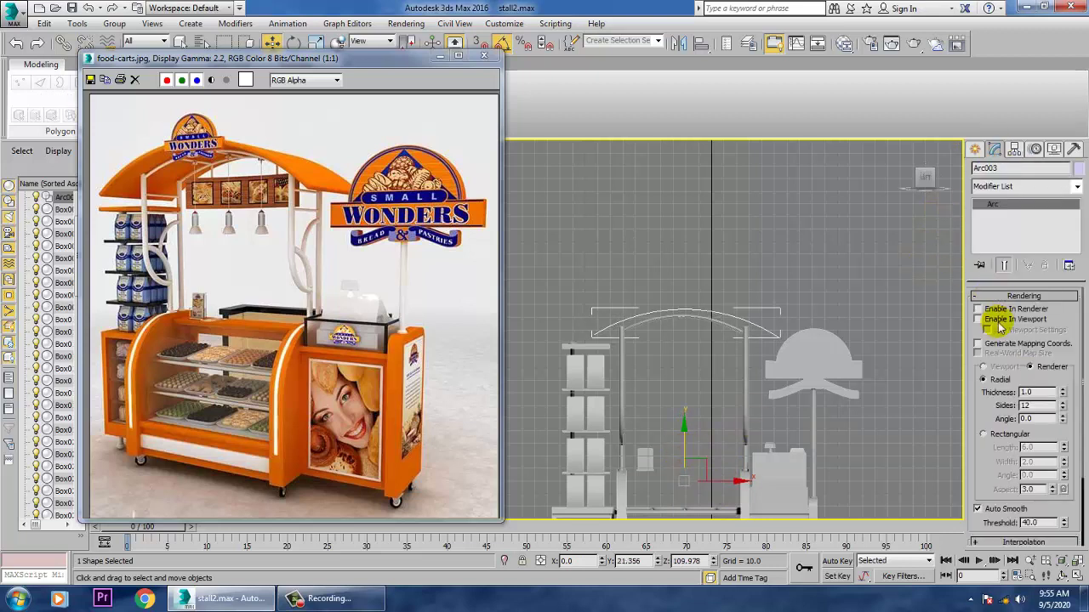
{"action": "left_click", "coordinate": [995, 322]}
{"action": "left_click", "coordinate": [993, 435]}
{"action": "left_click", "coordinate": [1051, 449]}
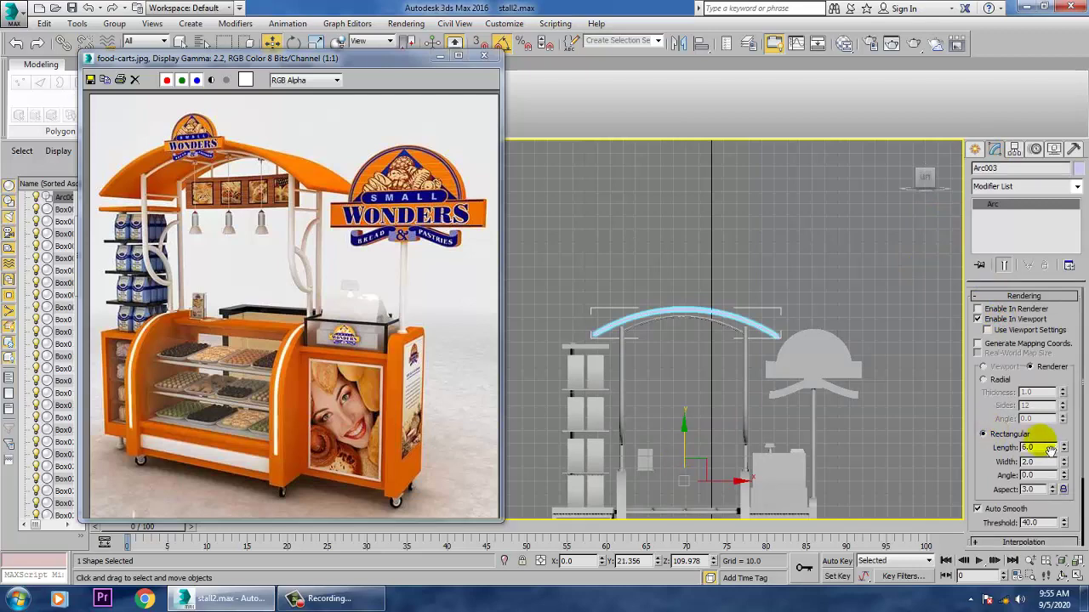
{"action": "scroll", "coordinate": [1061, 453], "scroll_direction": "down", "scroll_amount": 1}
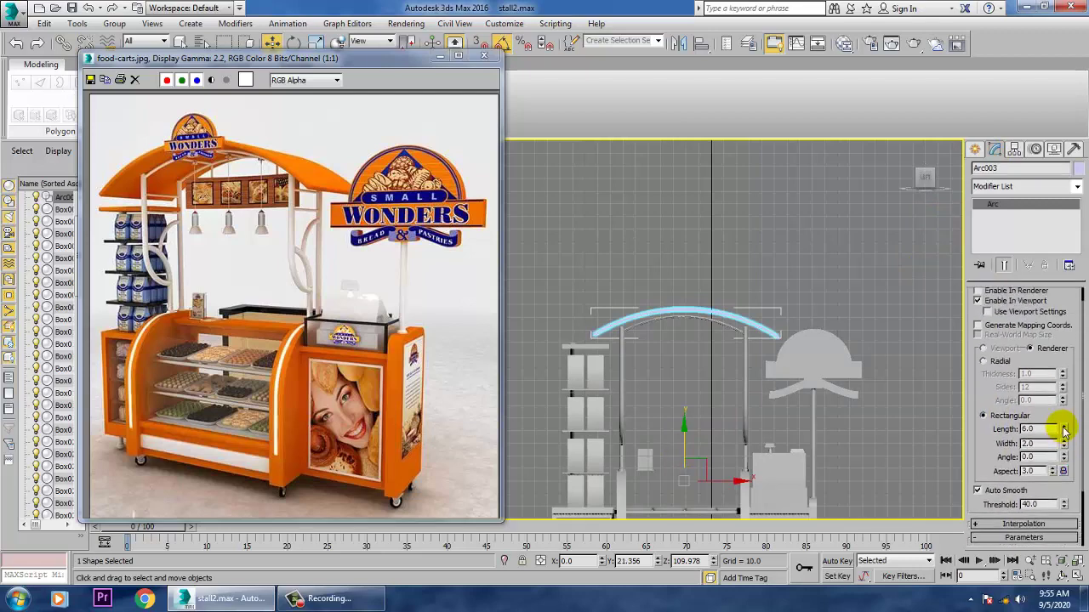
{"action": "key", "text": "p"}
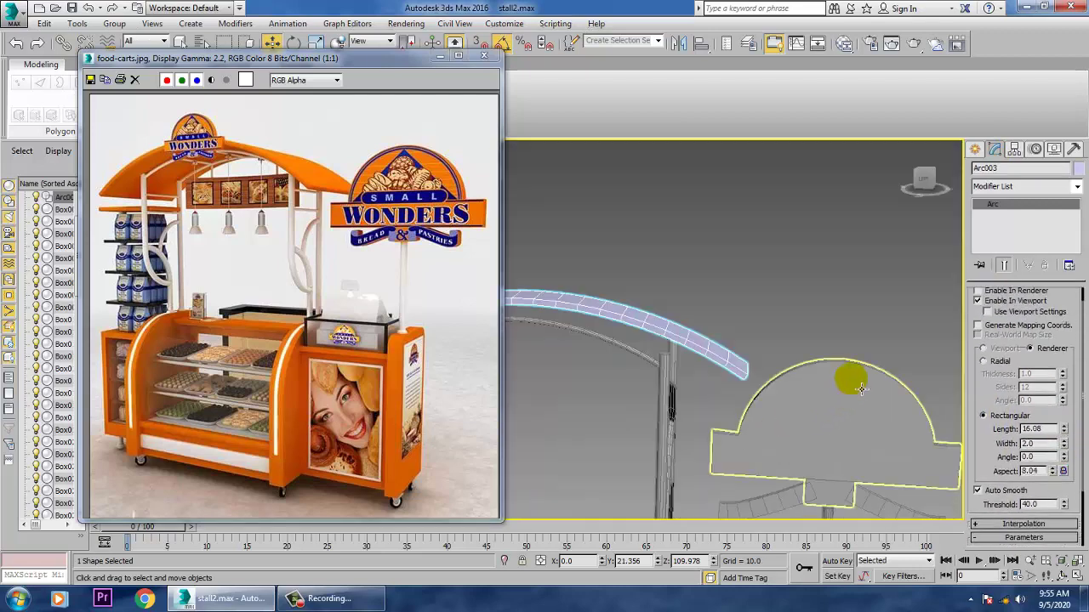
{"action": "middle_click_drag", "start_coordinate": [852, 381], "coordinate": [792, 391], "text": "alt"}
{"action": "left_click_drag", "start_coordinate": [1063, 428], "coordinate": [1026, 253]}
{"action": "middle_click_drag", "start_coordinate": [918, 311], "coordinate": [731, 387], "text": "alt"}
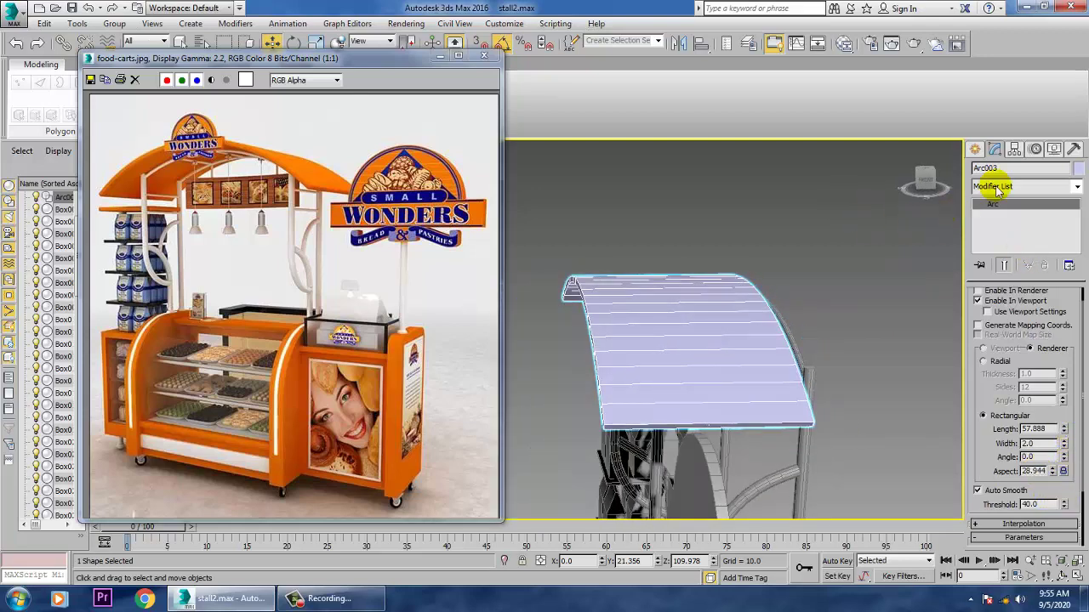
Center the roof arc's pivot on the object
{"action": "left_click", "coordinate": [1017, 151]}
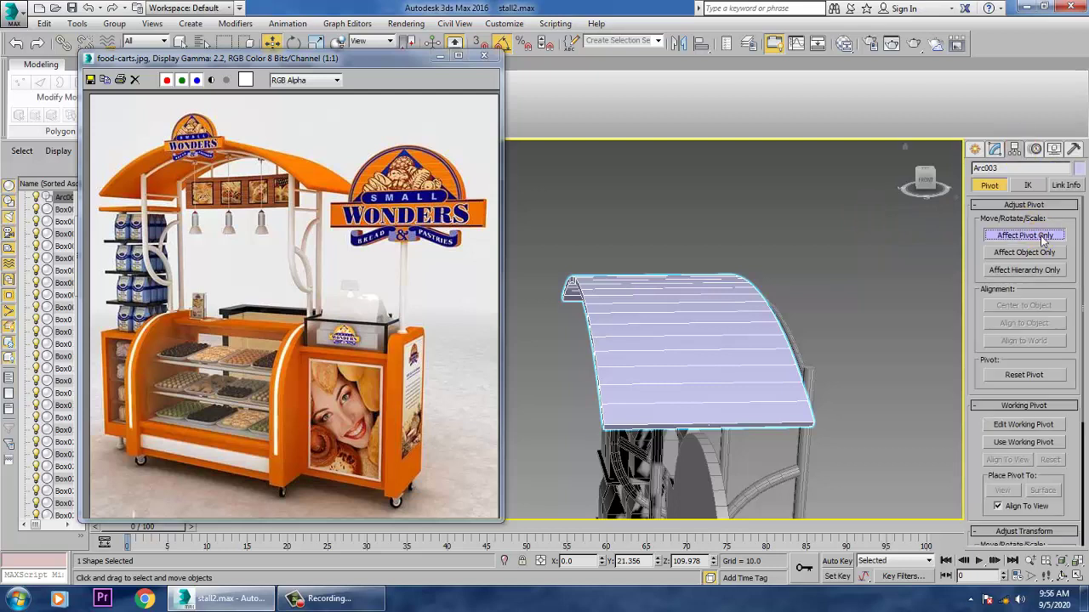
{"action": "left_click", "coordinate": [1033, 304]}
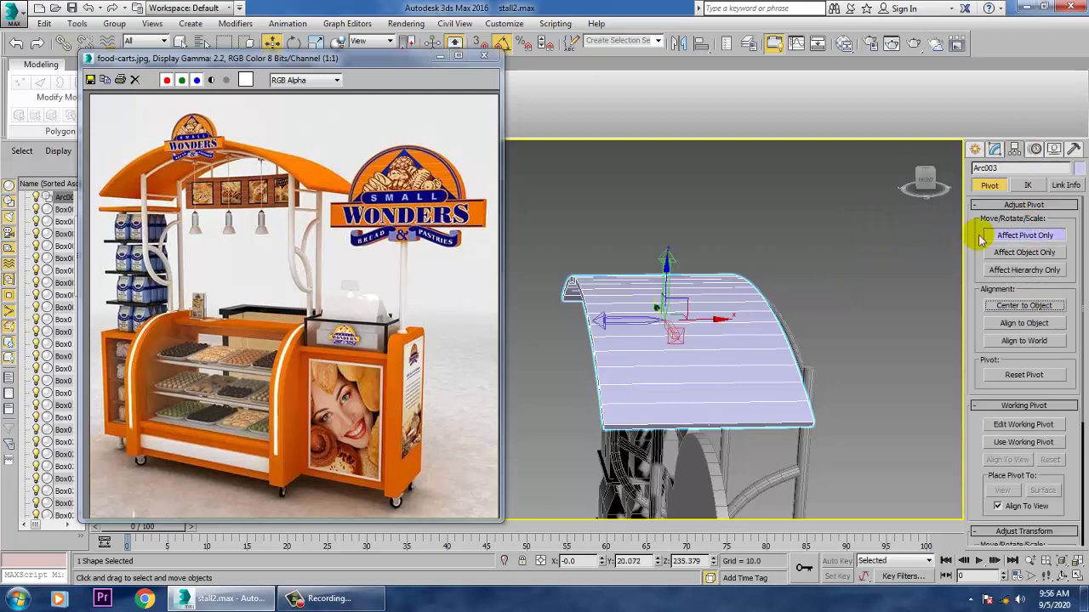
{"action": "left_click", "coordinate": [1024, 234]}
Move the roof across the frame to about X 13.65 and lower it onto the arch at about Z 232.14
{"action": "left_click_drag", "start_coordinate": [725, 331], "coordinate": [760, 327]}
{"action": "middle_click_drag", "start_coordinate": [735, 330], "coordinate": [755, 302], "text": "alt"}
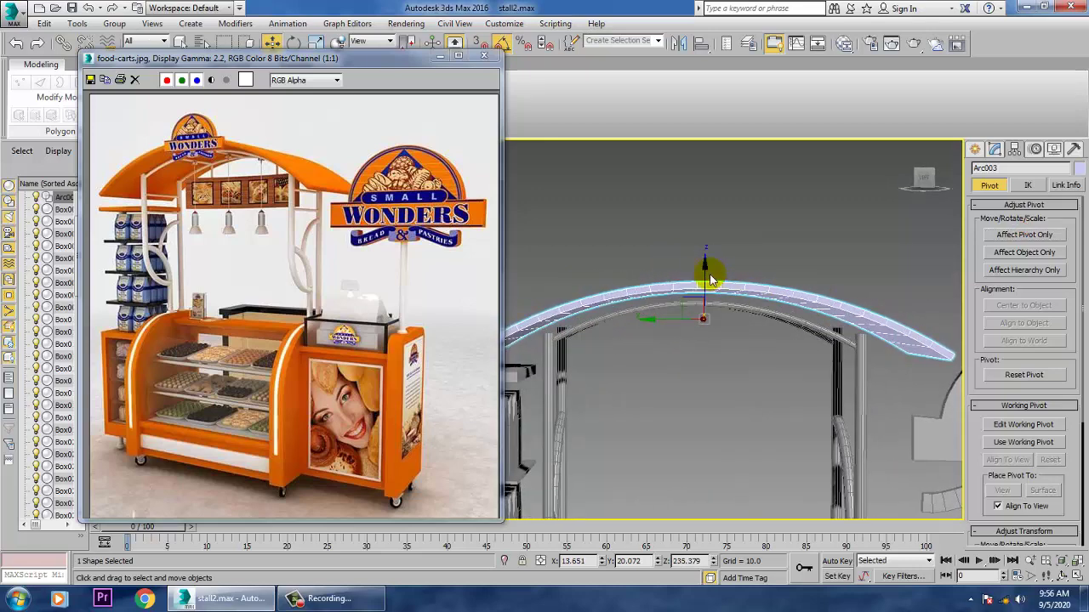
{"action": "left_click_drag", "start_coordinate": [713, 283], "coordinate": [712, 292]}
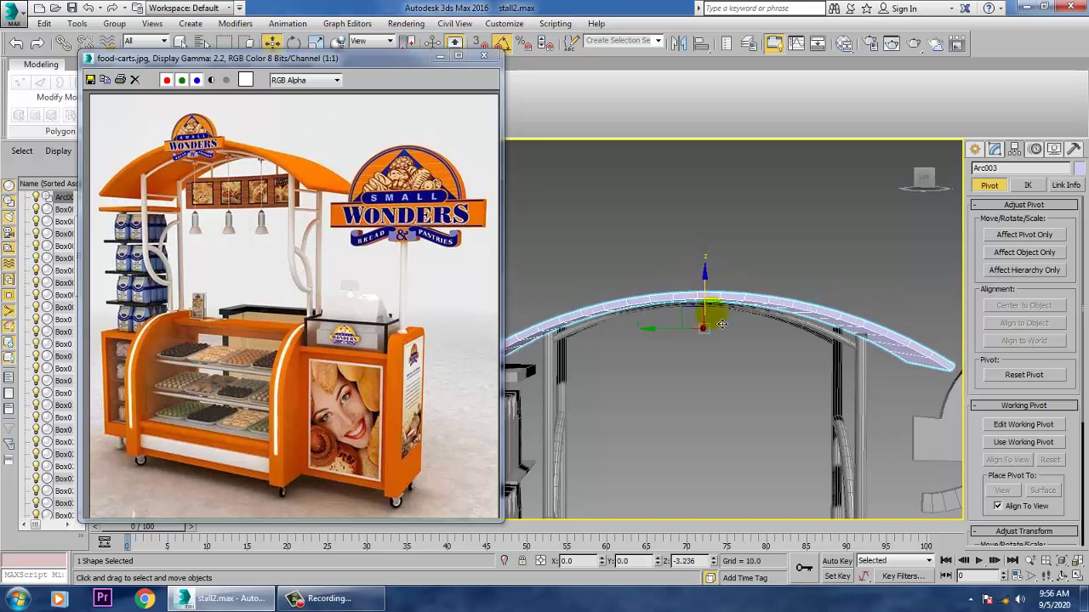
{"action": "middle_click_drag", "start_coordinate": [721, 324], "coordinate": [1030, 340], "text": "alt"}
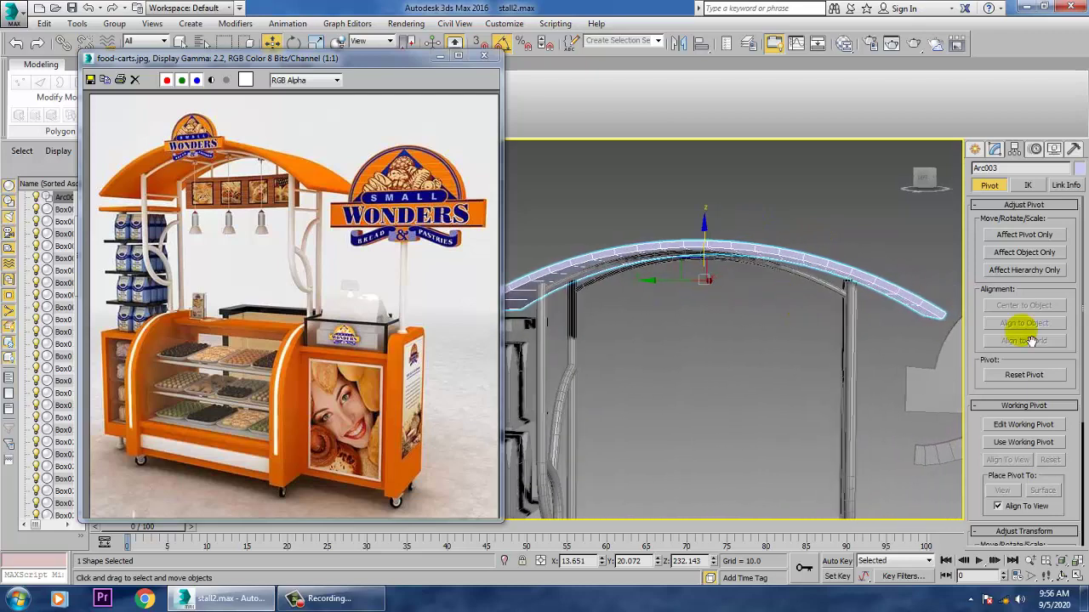
Increase the roof's rectangular width to 3.62 and raise the roof to about Z 232.8
{"action": "left_click", "coordinate": [995, 150]}
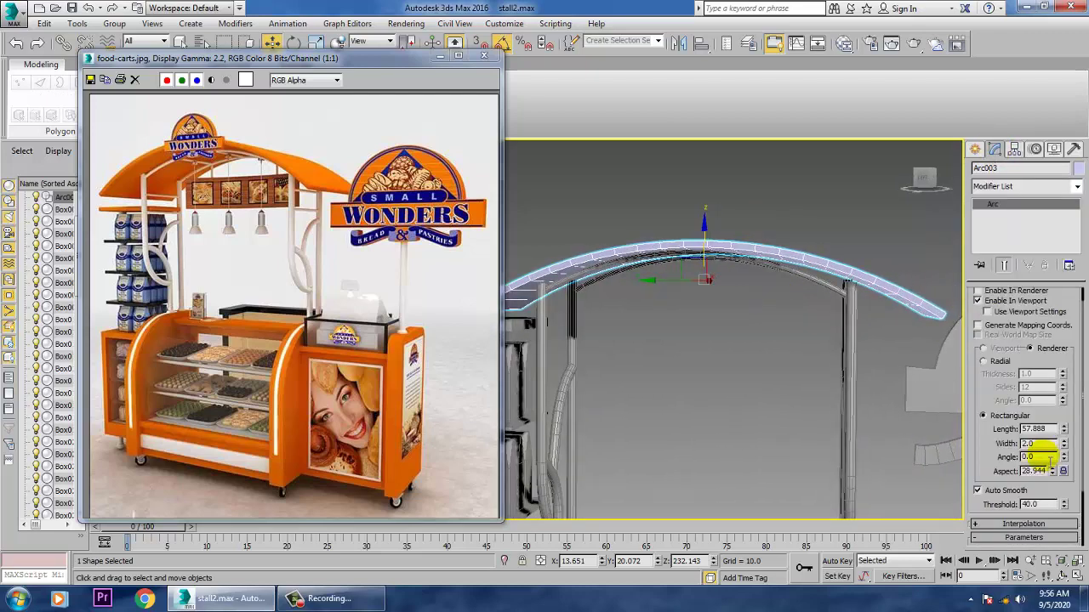
{"action": "left_click_drag", "start_coordinate": [1064, 444], "coordinate": [1063, 432]}
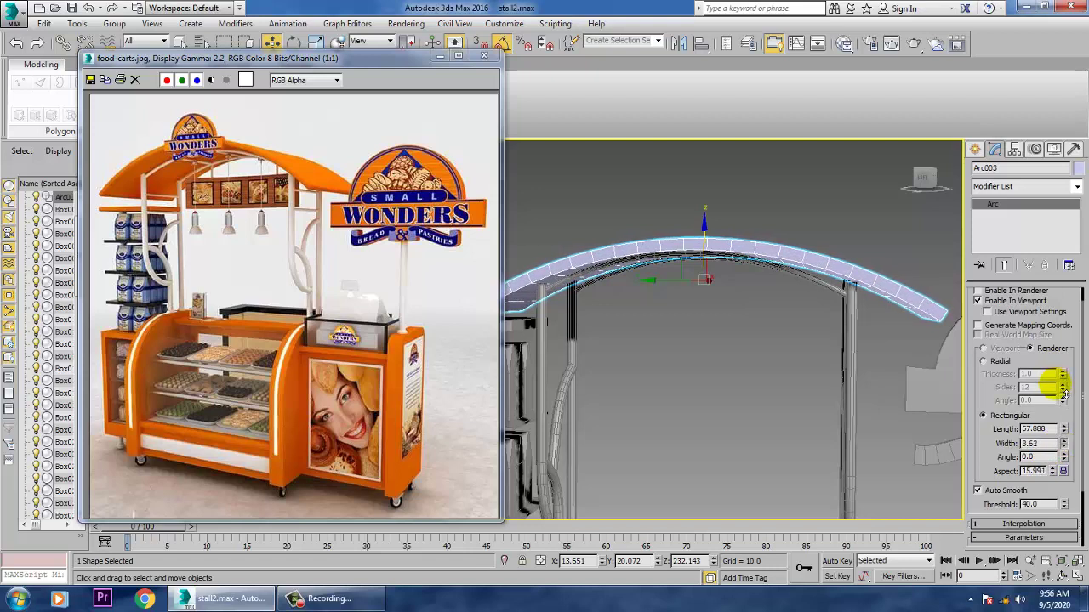
{"action": "left_click_drag", "start_coordinate": [719, 258], "coordinate": [719, 256]}
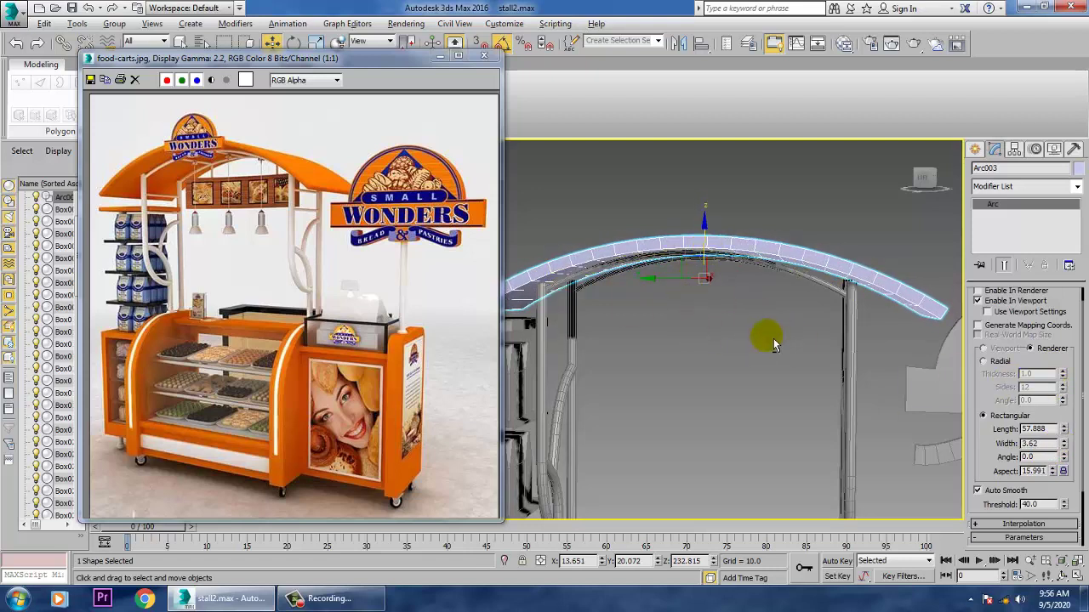
Draw a straight crossbar line across the roof's width in the top view and give it a radial cross-section
{"action": "key", "text": "alt+w"}
{"action": "left_click", "coordinate": [524, 274]}
{"action": "key", "text": "alt+w"}
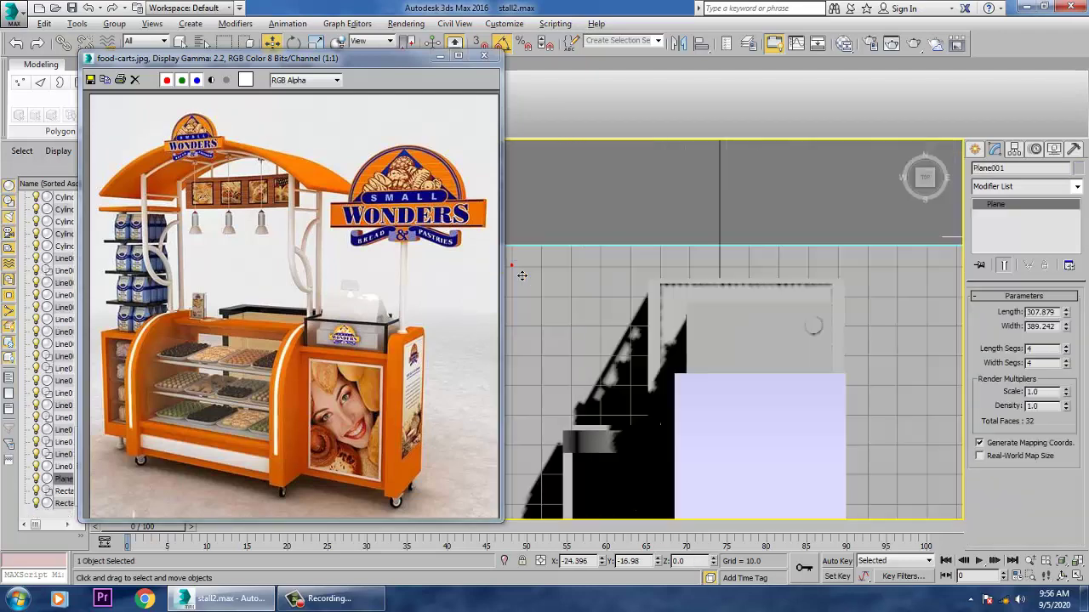
{"action": "key", "text": "z"}
{"action": "scroll", "coordinate": [826, 365], "scroll_direction": "up", "scroll_amount": 6}
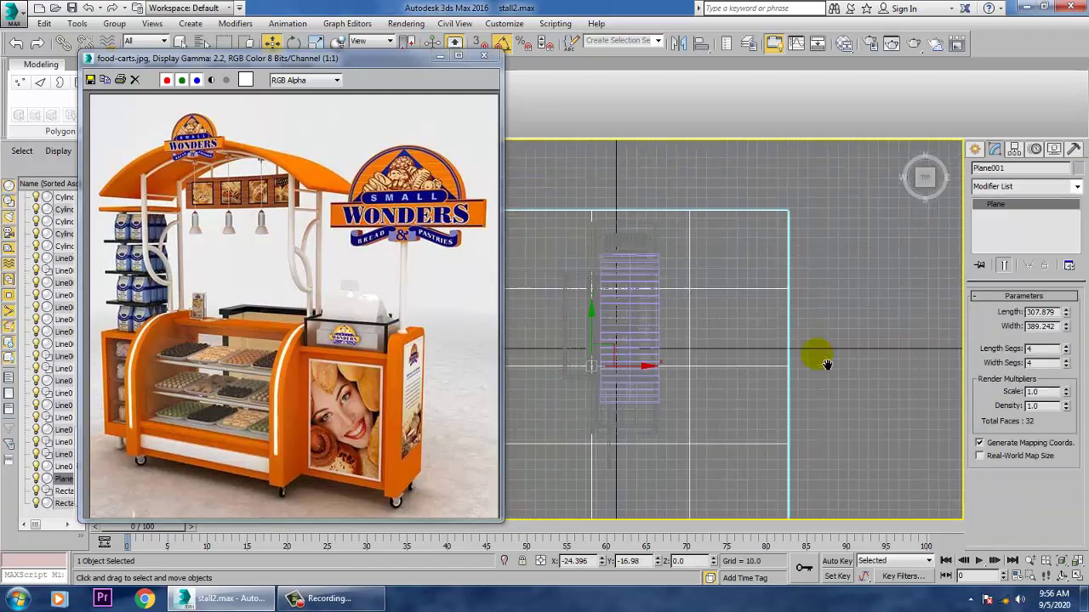
{"action": "left_click", "coordinate": [975, 150]}
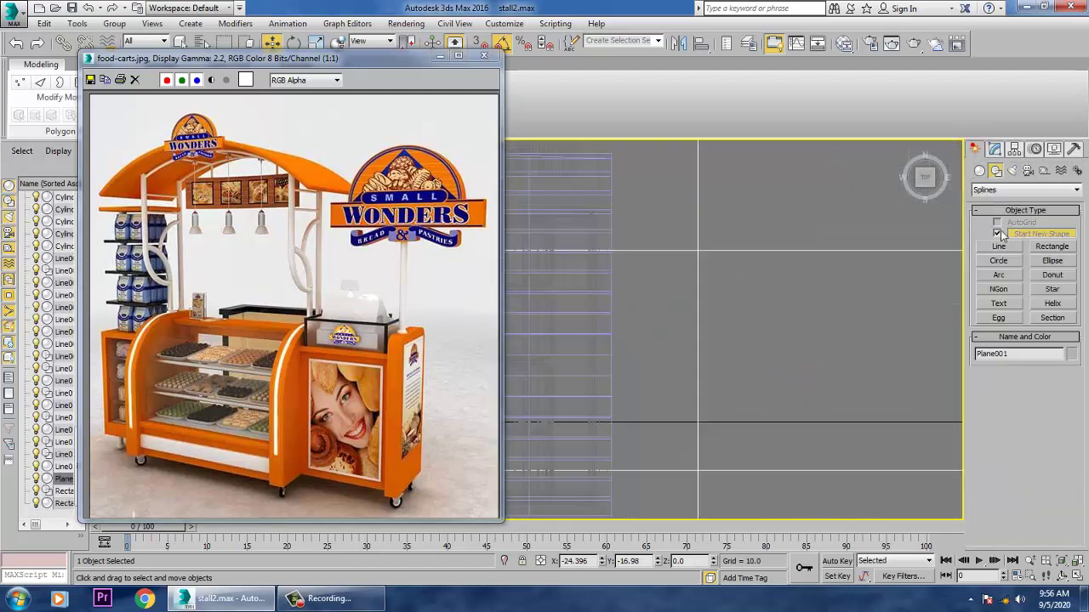
{"action": "left_click", "coordinate": [1001, 246]}
{"action": "middle_click_drag", "start_coordinate": [713, 301], "coordinate": [802, 331]}
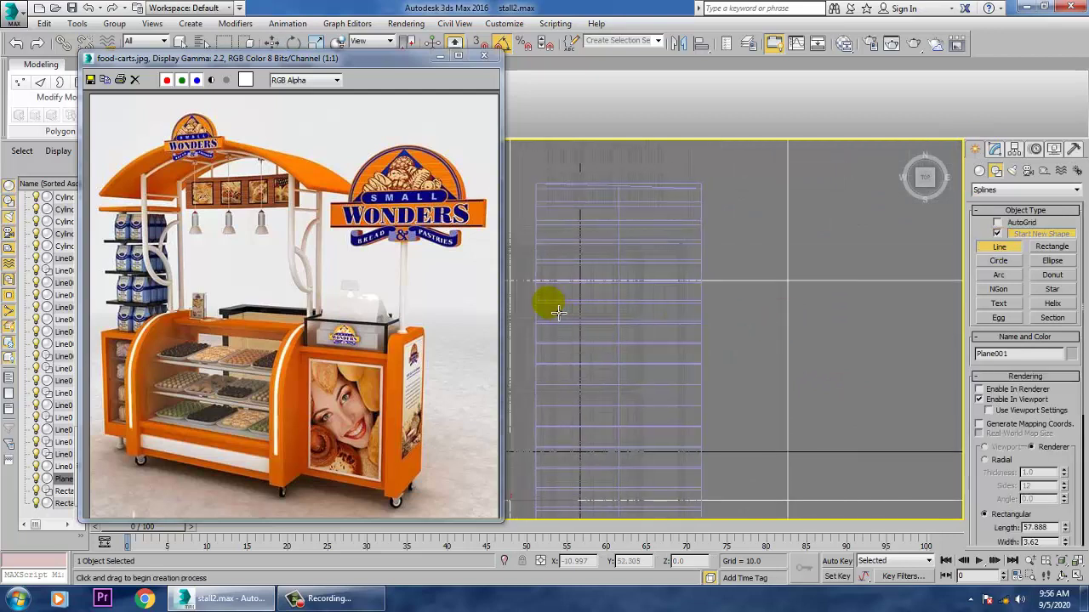
{"action": "left_click_drag", "start_coordinate": [549, 304], "coordinate": [685, 304]}
{"action": "right_click", "coordinate": [681, 300], "text": "shift"}
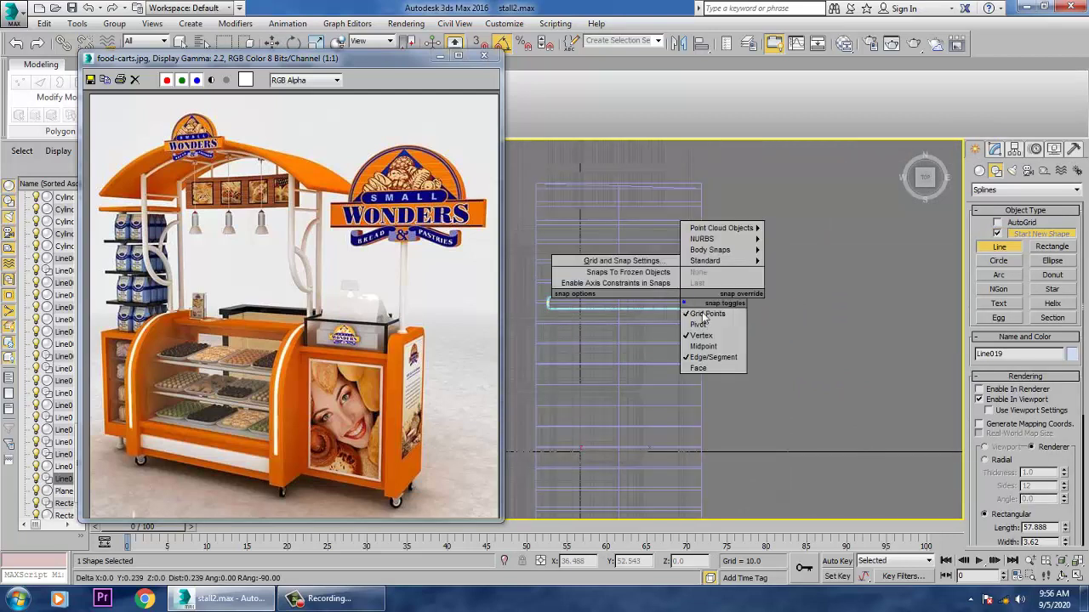
{"action": "right_click", "coordinate": [859, 316]}
{"action": "left_click", "coordinate": [995, 149]}
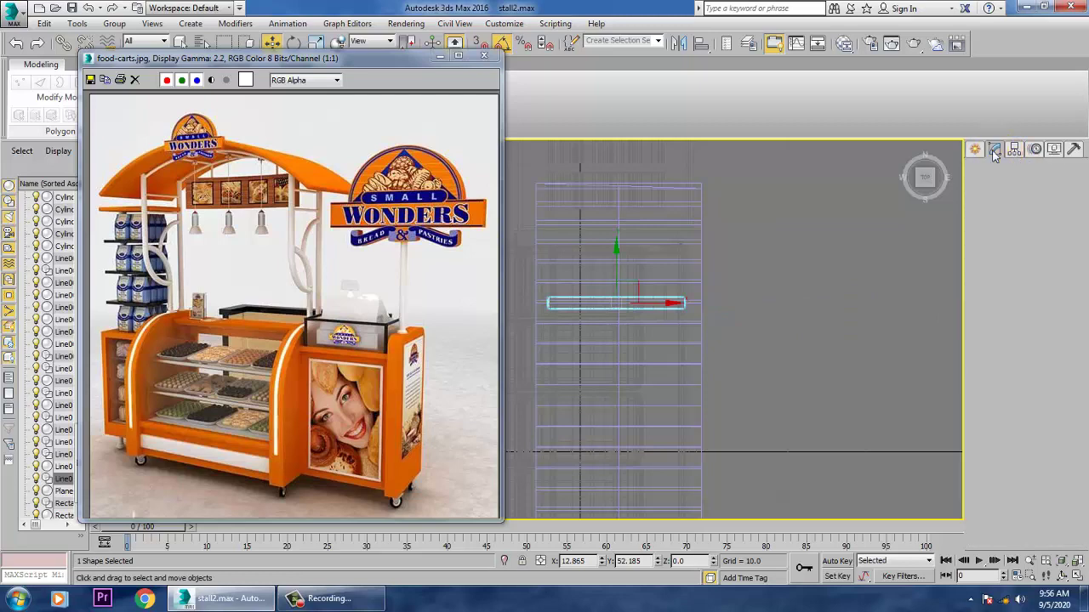
{"action": "left_click", "coordinate": [992, 381]}
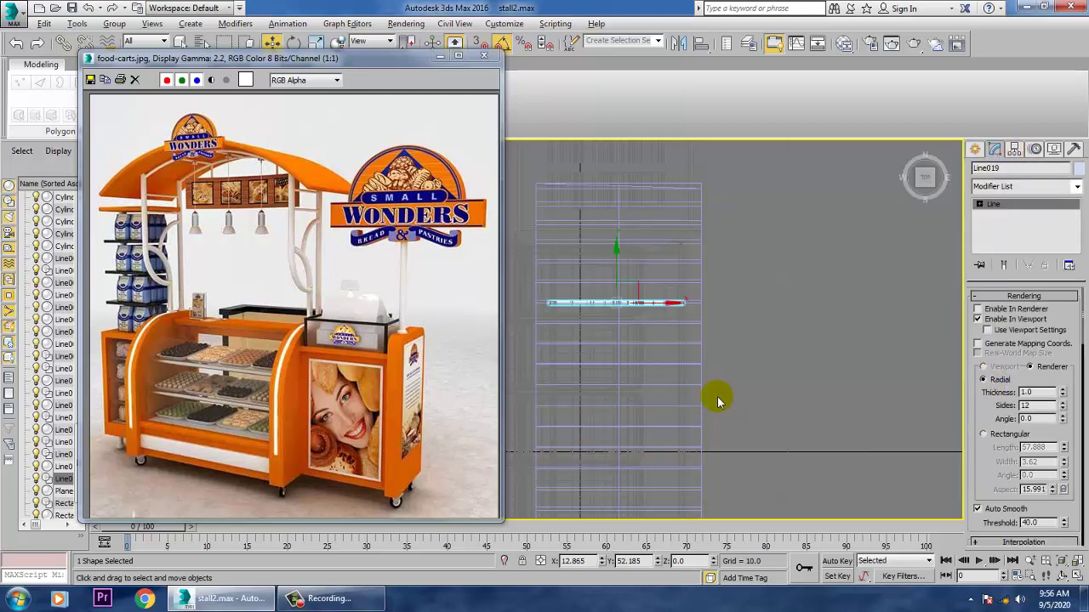
Raise the crossbar to about Z 236.34 so it sits between the two arched tubes under the roof
{"action": "key", "text": "alt+w"}
{"action": "right_click", "coordinate": [768, 389]}
{"action": "key", "text": "alt+w"}
{"action": "scroll", "coordinate": [712, 382], "scroll_direction": "down", "scroll_amount": 8}
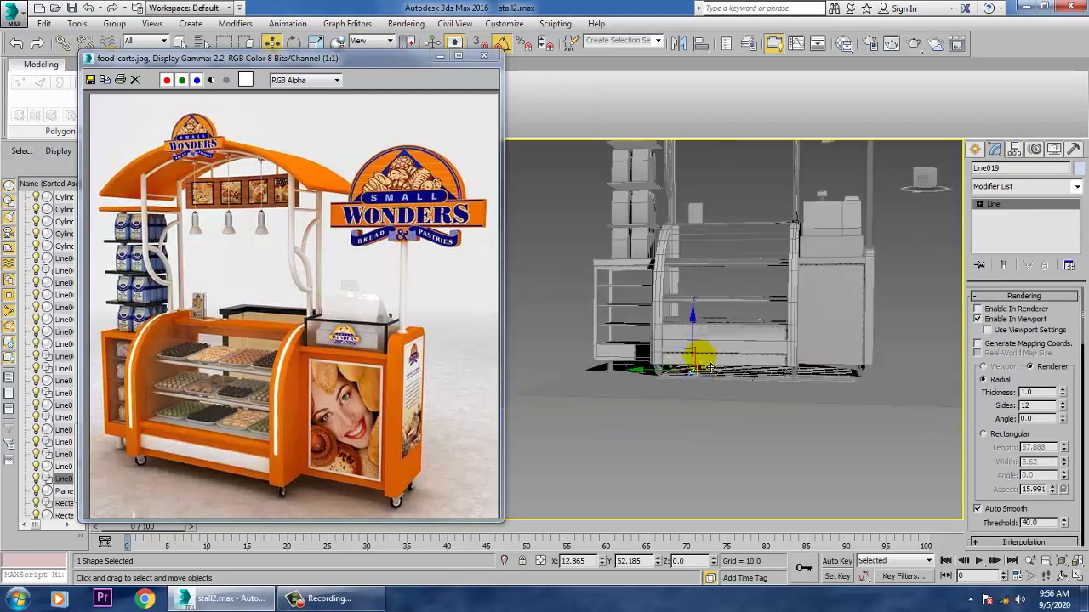
{"action": "left_click_drag", "start_coordinate": [704, 350], "coordinate": [712, 159]}
{"action": "key", "text": "alt+q"}
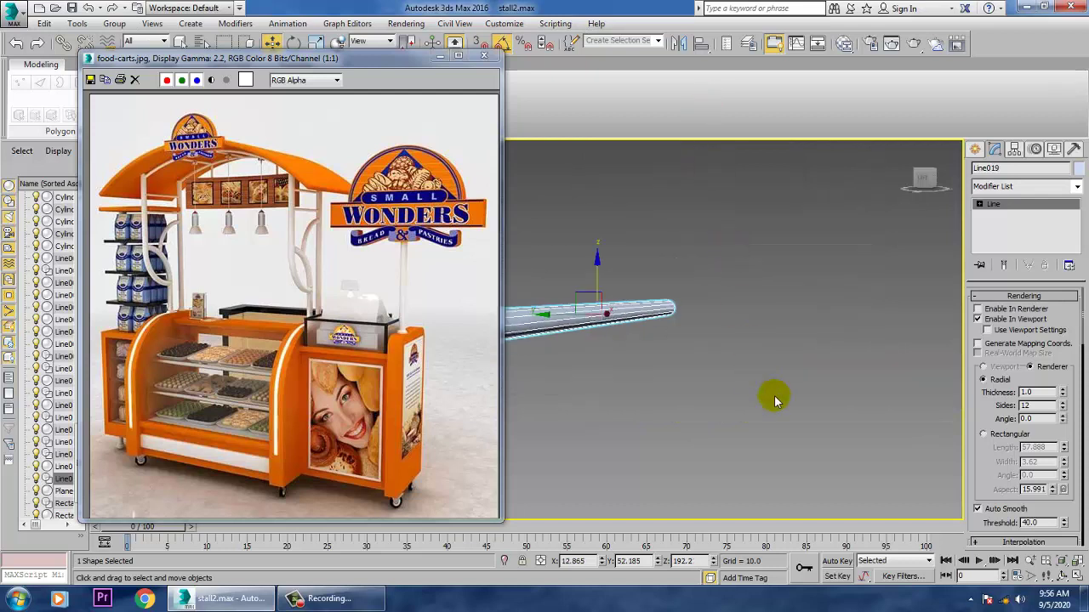
{"action": "scroll", "coordinate": [747, 379], "scroll_direction": "down", "scroll_amount": 6}
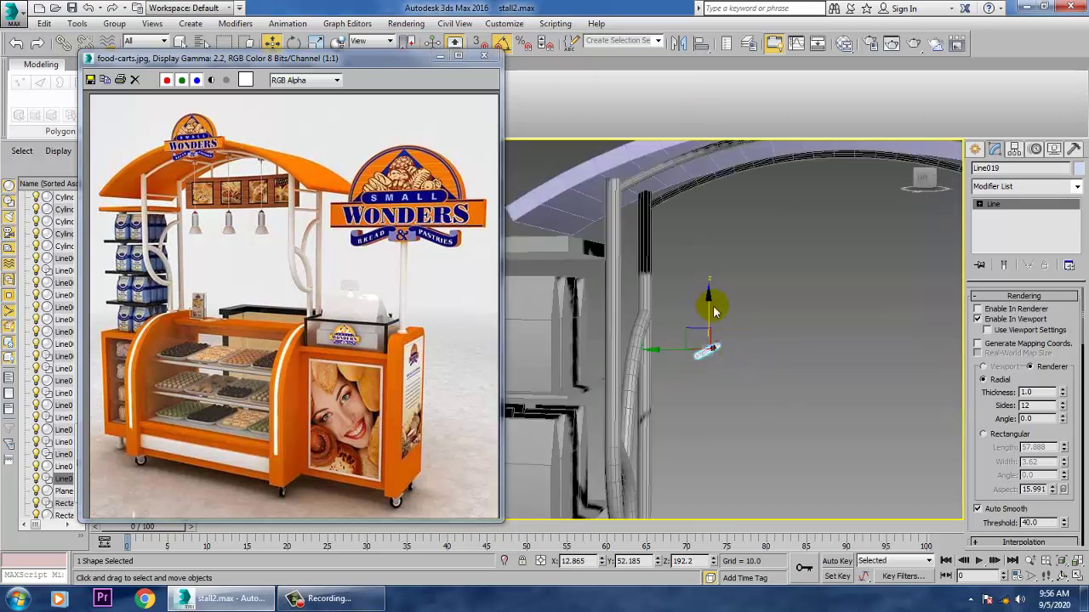
{"action": "left_click_drag", "start_coordinate": [713, 312], "coordinate": [725, 134]}
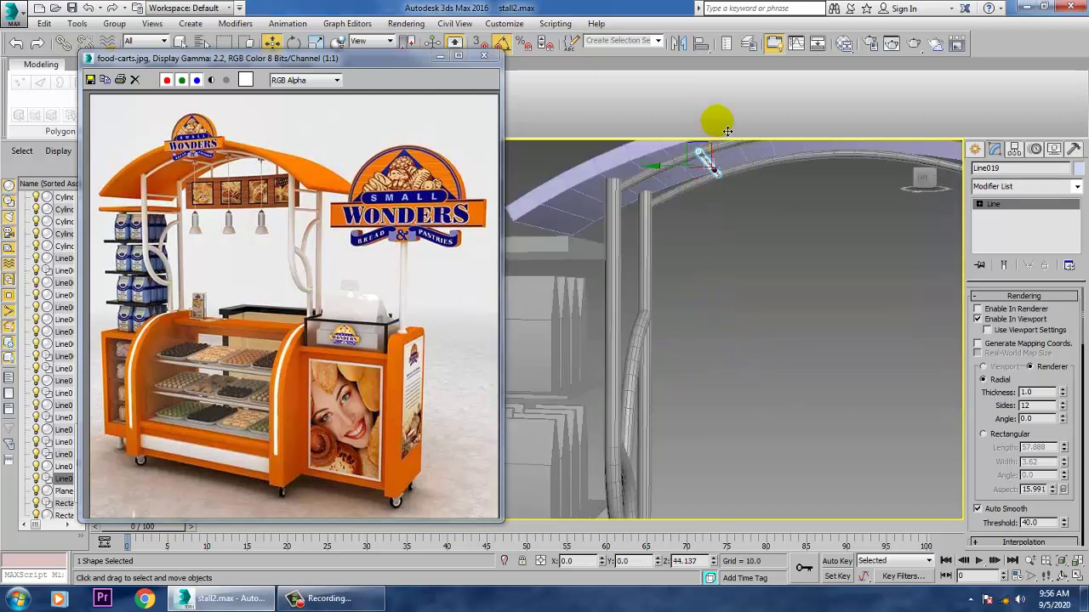
{"action": "middle_click_drag", "start_coordinate": [732, 269], "coordinate": [653, 317], "text": "alt"}
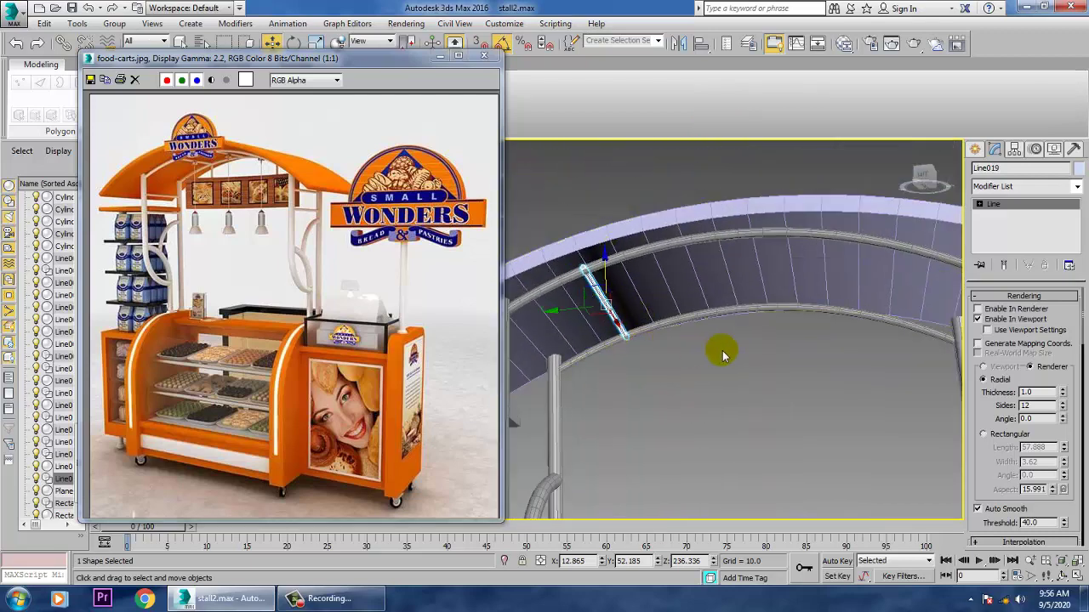
Copy the crossbar to the posts on the shelf side and place the copy at about Y 71.52, Z 227.62
{"action": "scroll", "coordinate": [213, 202], "scroll_direction": "up", "scroll_amount": 1}
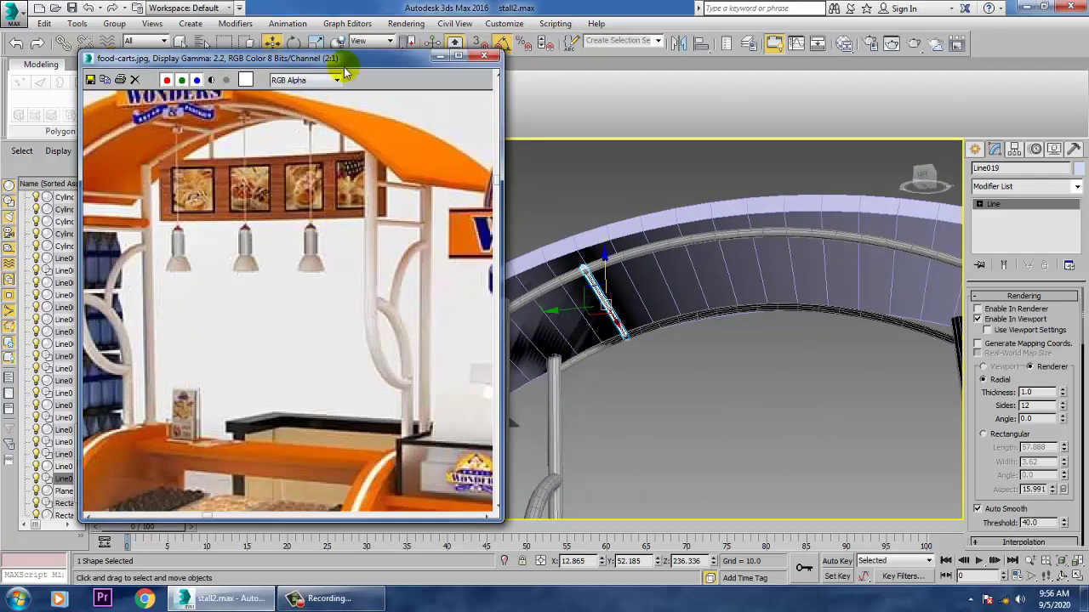
{"action": "left_click_drag", "start_coordinate": [344, 68], "coordinate": [286, 44]}
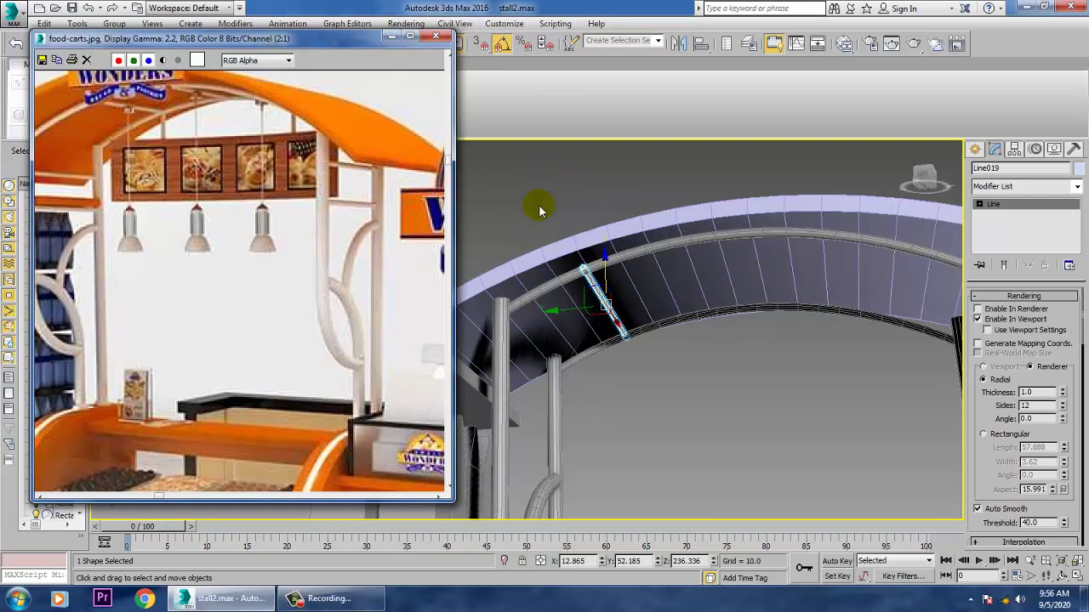
{"action": "mouse_move", "coordinate": [600, 299]}
{"action": "left_mouse_down", "text": "shift"}
{"action": "mouse_move", "coordinate": [498, 316]}
{"action": "mouse_move", "coordinate": [501, 325]}
{"action": "left_mouse_up", "text": "shift"}
{"action": "left_click", "coordinate": [546, 358]}
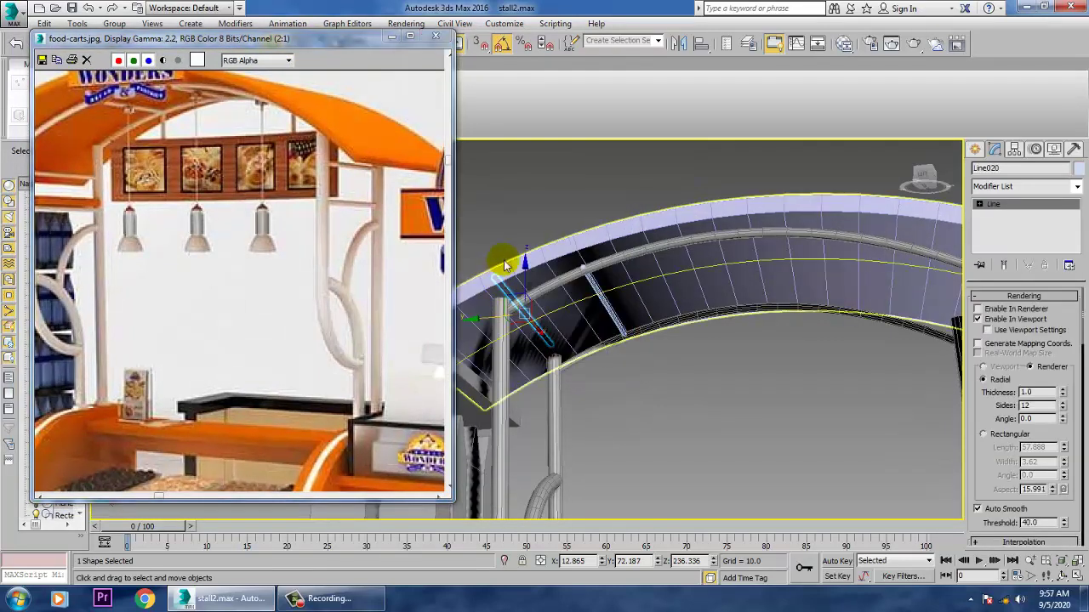
{"action": "mouse_move", "coordinate": [537, 281]}
{"action": "left_mouse_down"}
{"action": "mouse_move", "coordinate": [546, 330]}
{"action": "mouse_move", "coordinate": [549, 316]}
{"action": "left_mouse_up"}
{"action": "middle_click_drag", "start_coordinate": [574, 344], "coordinate": [509, 365], "text": "alt"}
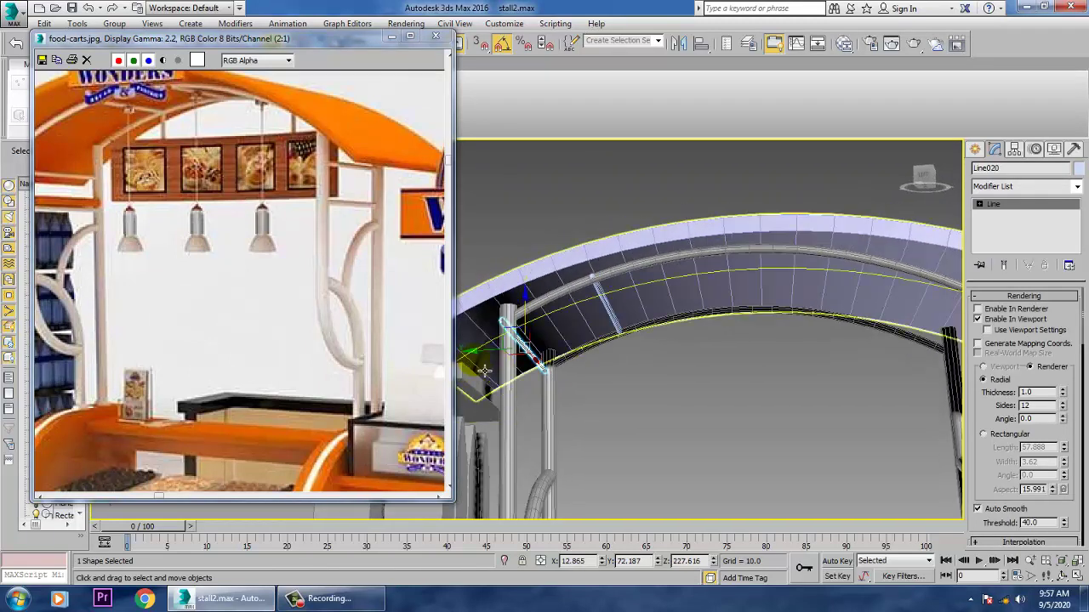
{"action": "left_click_drag", "start_coordinate": [486, 361], "coordinate": [489, 361]}
Copy the shelf-side crossbar across the frame to the opposite posts at about Y -26.75
{"action": "middle_click_drag", "start_coordinate": [768, 376], "coordinate": [744, 370], "text": "alt"}
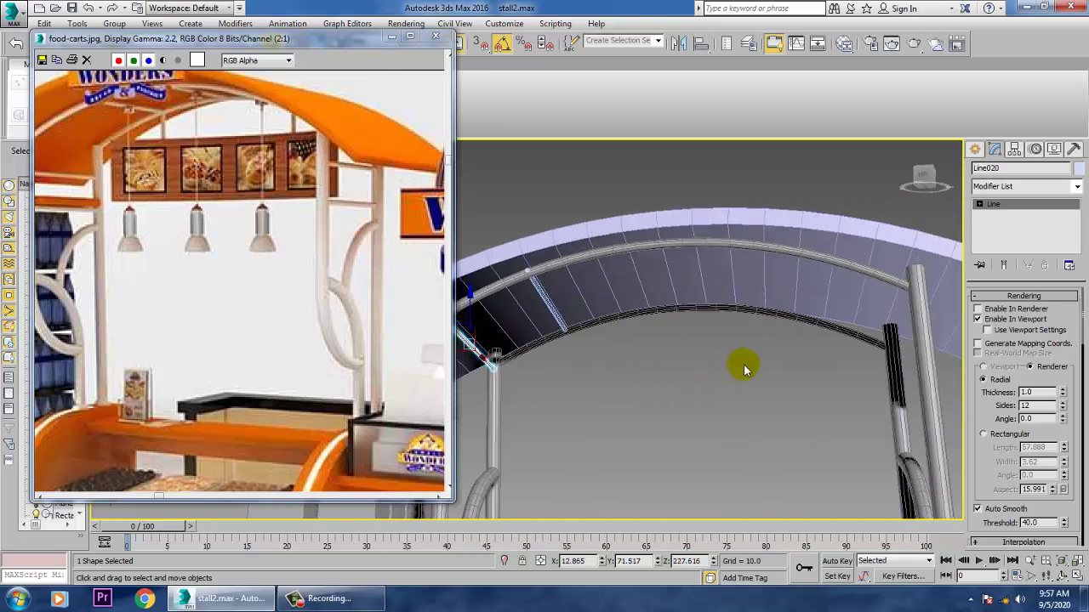
{"action": "middle_click_drag", "start_coordinate": [622, 362], "coordinate": [668, 361]}
{"action": "scroll", "coordinate": [667, 360], "scroll_direction": "down", "scroll_amount": 3}
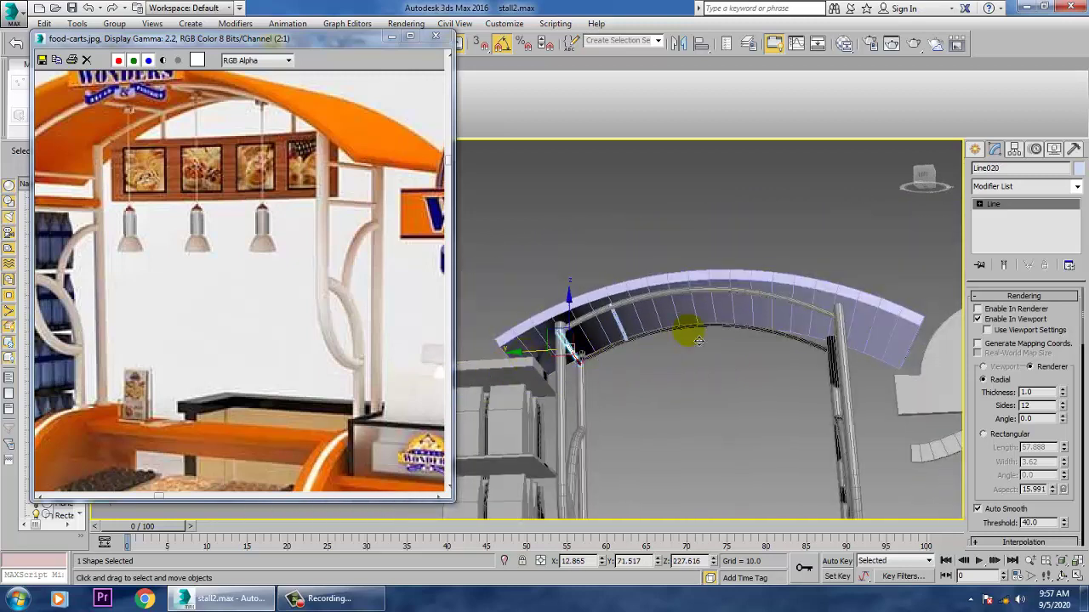
{"action": "key", "text": "alt+w"}
{"action": "right_click", "coordinate": [518, 438]}
{"action": "key", "text": "alt+w"}
{"action": "key", "text": "z"}
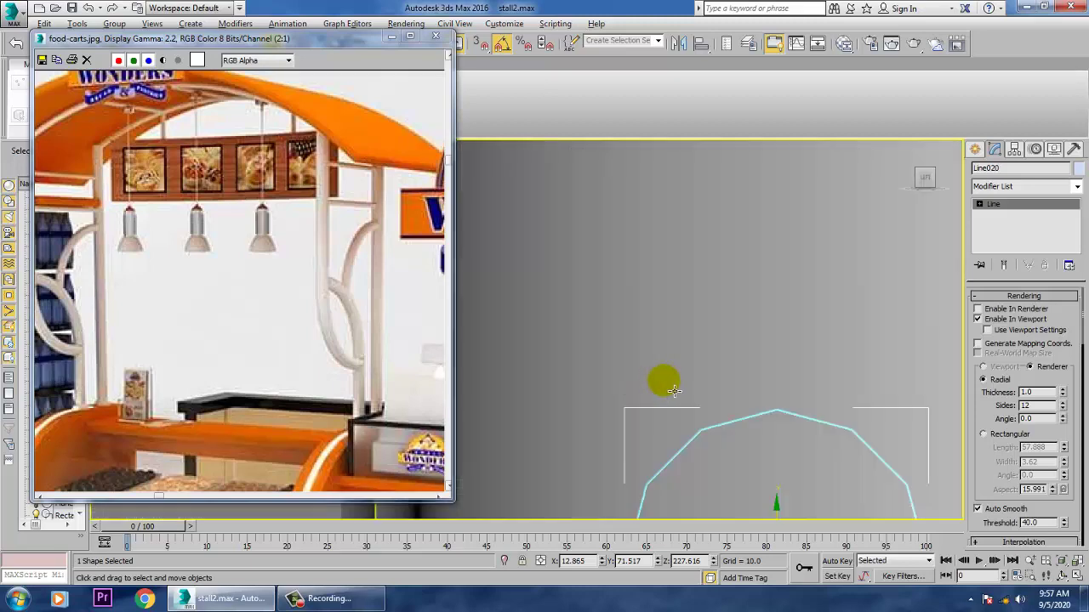
{"action": "scroll", "coordinate": [672, 392], "scroll_direction": "down", "scroll_amount": 10}
{"action": "scroll", "coordinate": [668, 369], "scroll_direction": "down", "scroll_amount": 6}
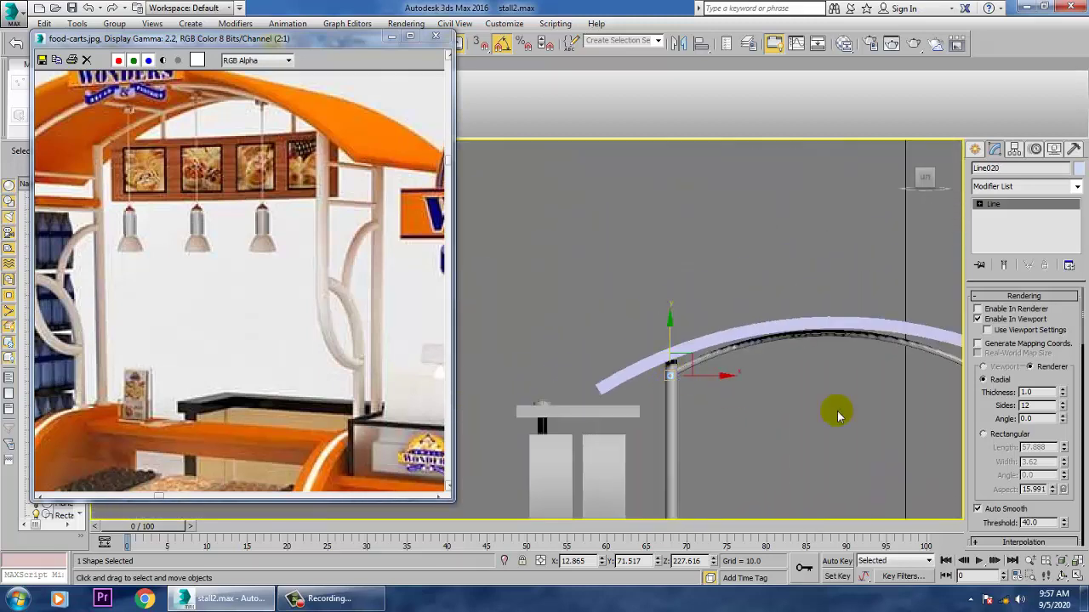
{"action": "middle_click_drag", "start_coordinate": [838, 415], "coordinate": [568, 356]}
{"action": "left_click_drag", "start_coordinate": [581, 345], "coordinate": [904, 374]}
{"action": "left_click", "coordinate": [541, 357]}
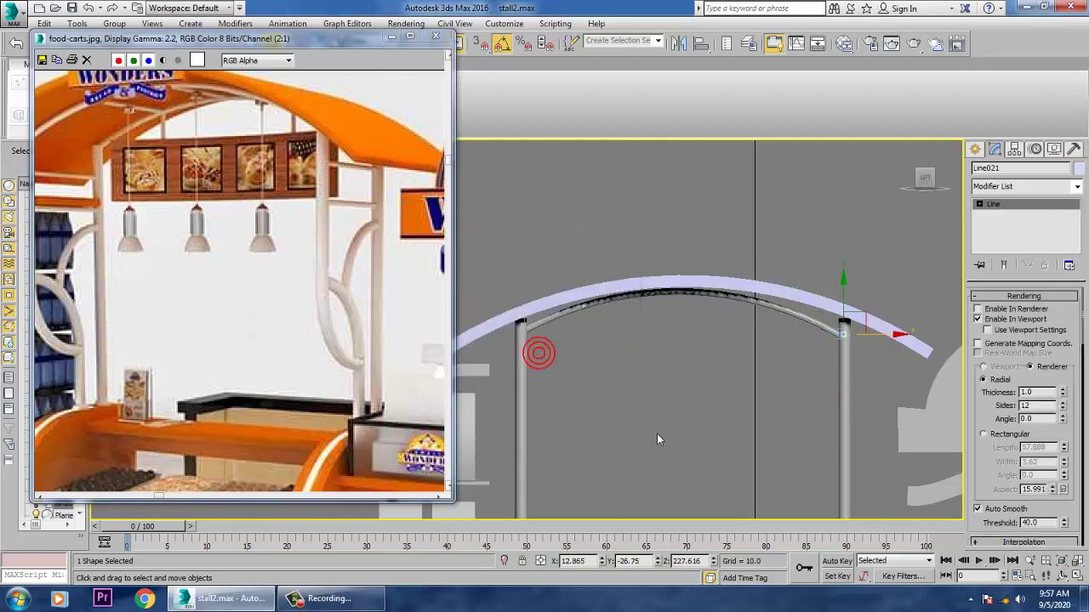
Set the radial thickness of the original crossbar between the arches to 1.61
{"action": "key", "text": "alt+w"}
{"action": "middle_click", "coordinate": [813, 461]}
{"action": "key", "text": "alt+w"}
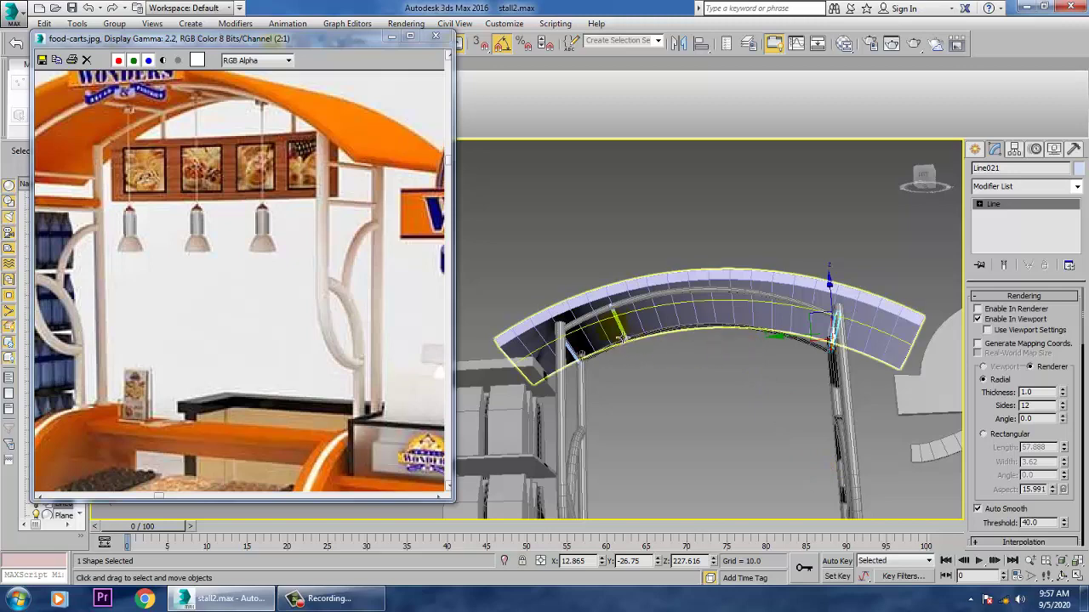
{"action": "left_click", "coordinate": [627, 336]}
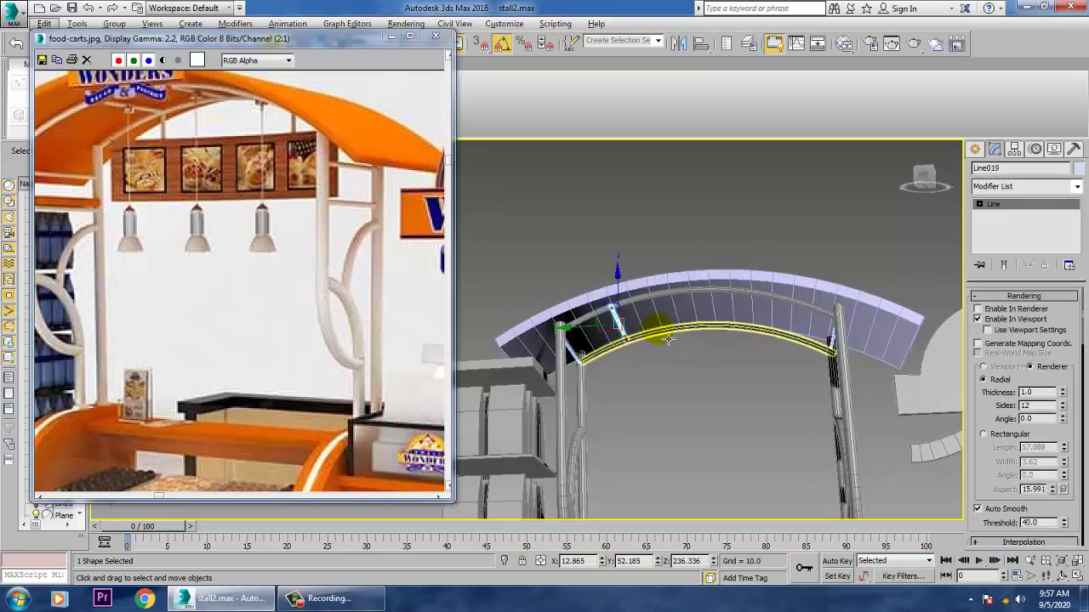
{"action": "scroll", "coordinate": [668, 338], "scroll_direction": "up", "scroll_amount": 8}
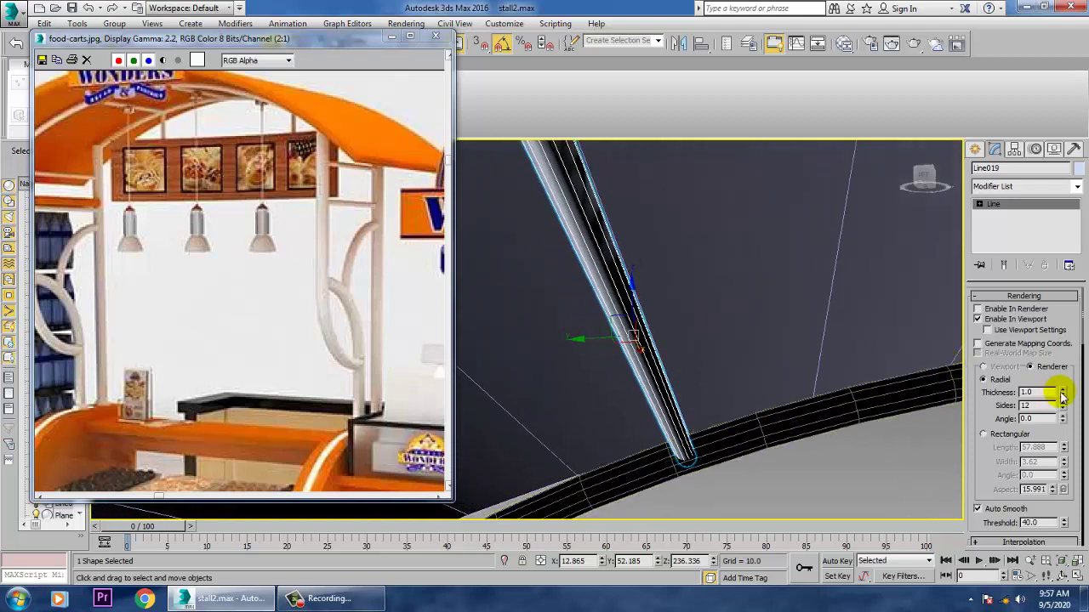
{"action": "left_click_drag", "start_coordinate": [1064, 391], "coordinate": [1062, 349]}
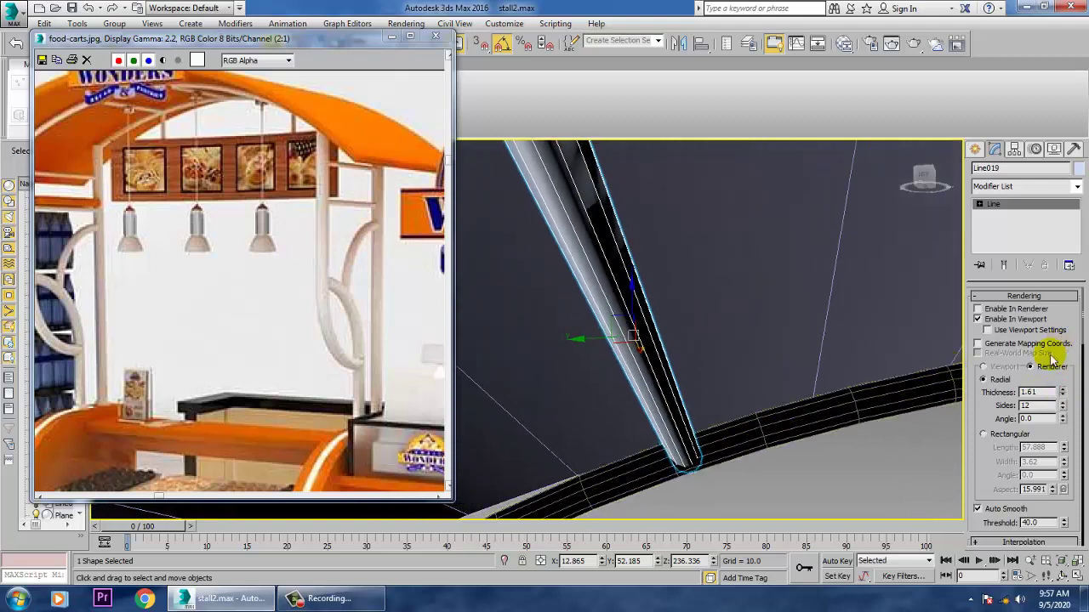
Adjust the crossbar's two end vertices along X to meet the arched tubes, placing the first at about X -9.73
{"action": "scroll", "coordinate": [761, 381], "scroll_direction": "down", "scroll_amount": 10}
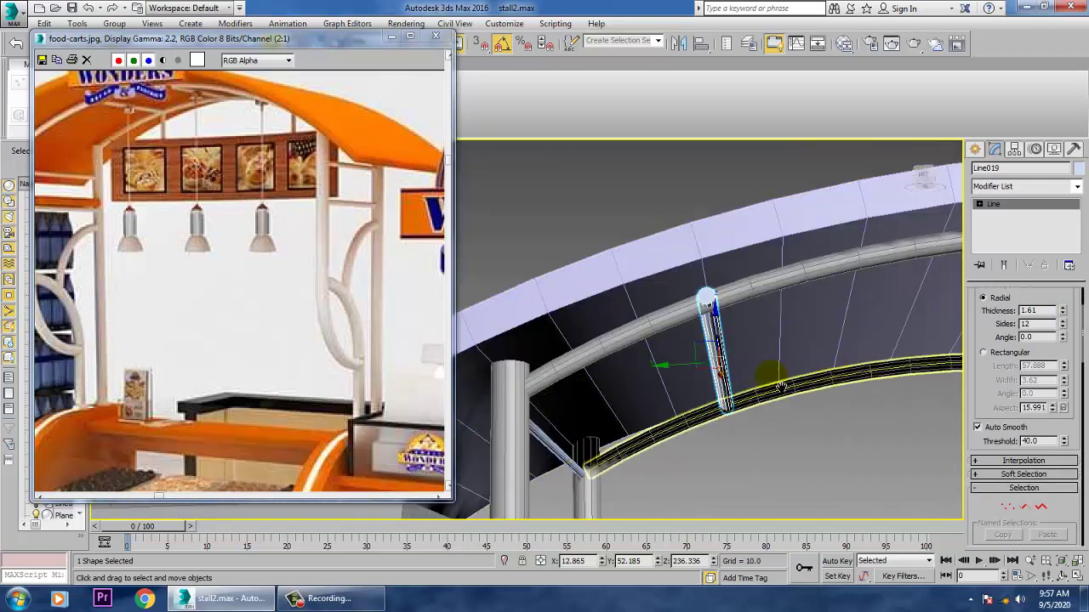
{"action": "middle_click_drag", "start_coordinate": [729, 403], "coordinate": [638, 396], "text": "alt"}
{"action": "key", "text": "1"}
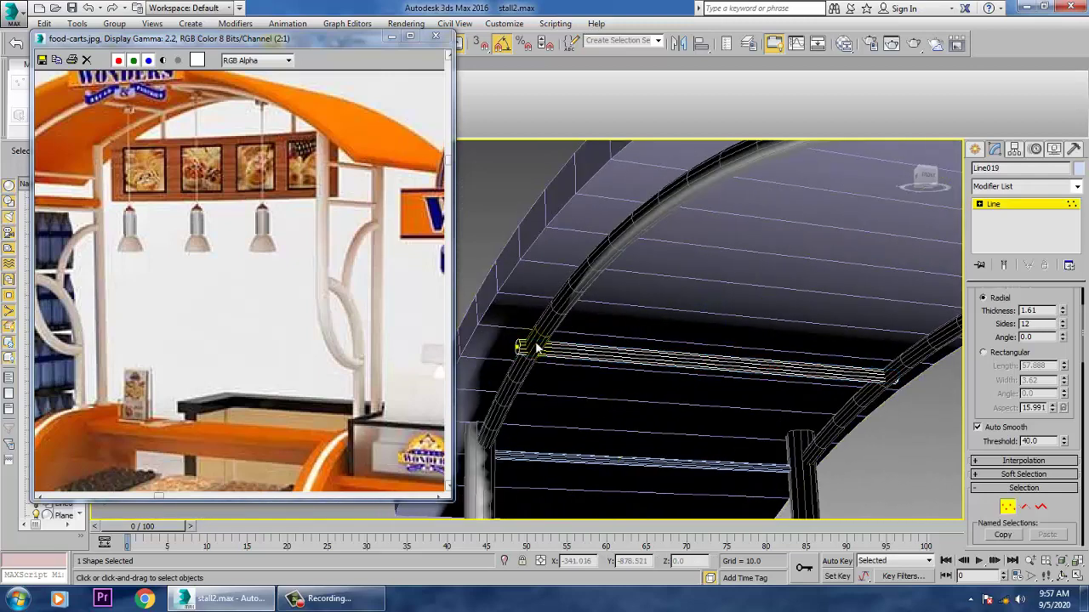
{"action": "left_click_drag", "start_coordinate": [566, 352], "coordinate": [574, 360]}
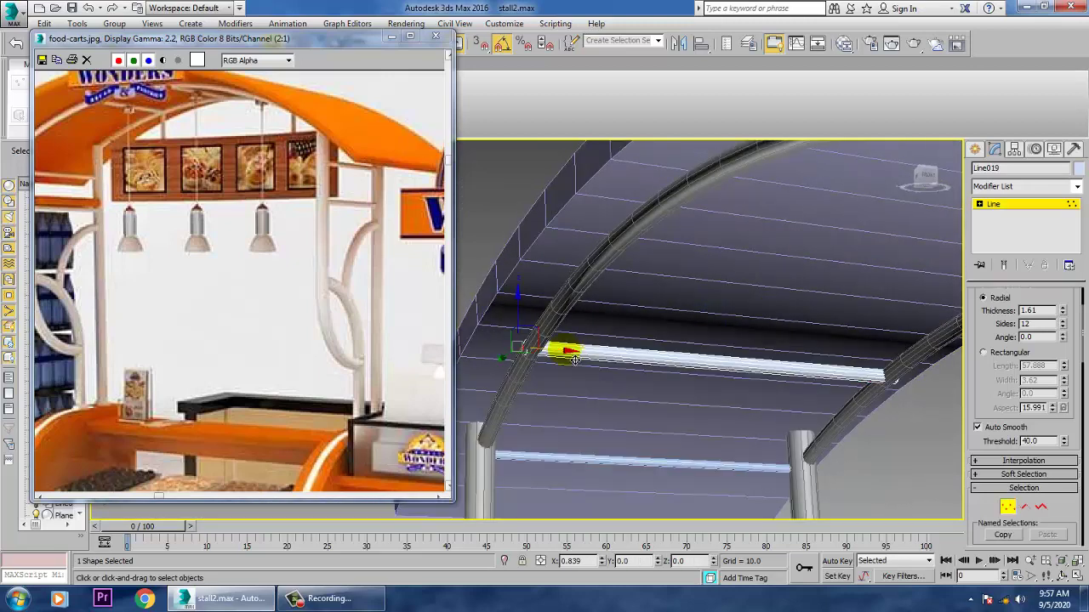
{"action": "left_click_drag", "start_coordinate": [869, 324], "coordinate": [937, 430]}
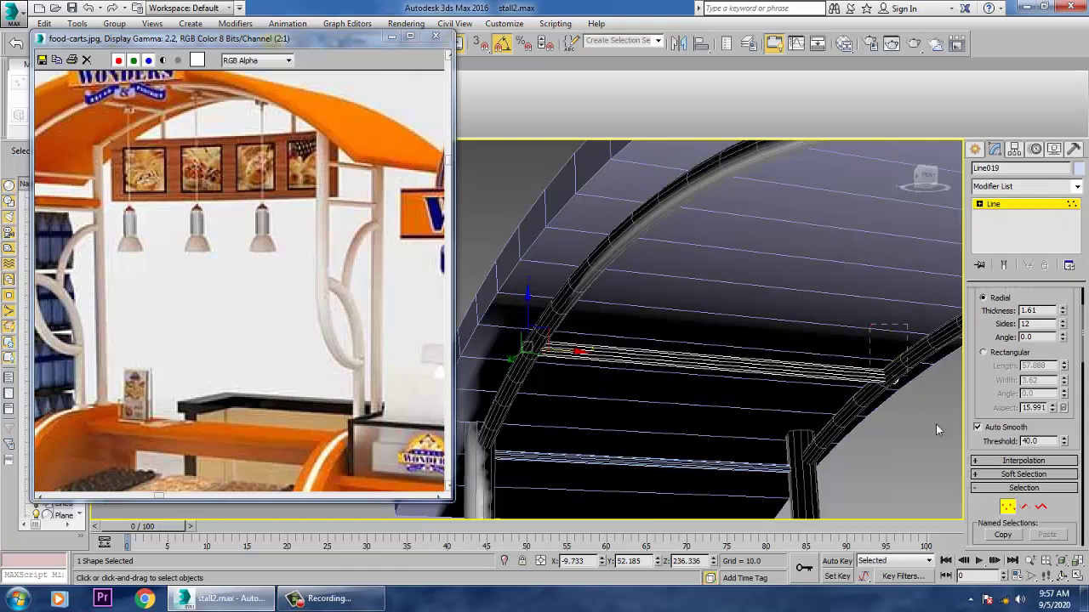
{"action": "left_click_drag", "start_coordinate": [942, 389], "coordinate": [925, 387]}
{"action": "left_click", "coordinate": [1033, 204]}
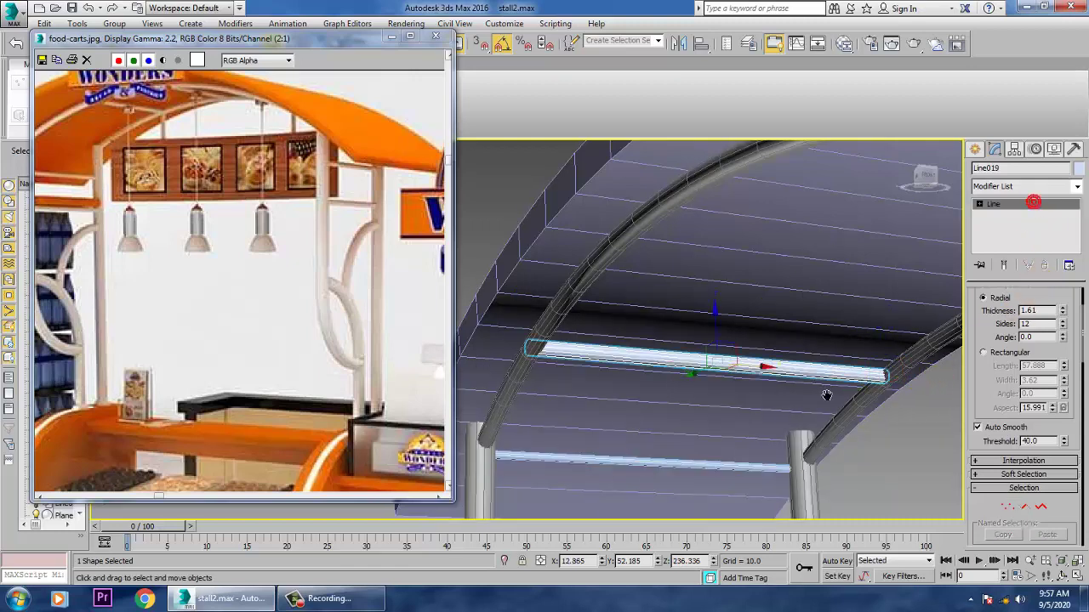
Mirror the thickened crossbar as a copy on the Y axis and move it along the arch to about Y -4.43
{"action": "scroll", "coordinate": [826, 394], "scroll_direction": "down", "scroll_amount": 6}
{"action": "middle_click_drag", "start_coordinate": [751, 418], "coordinate": [855, 410], "text": "alt"}
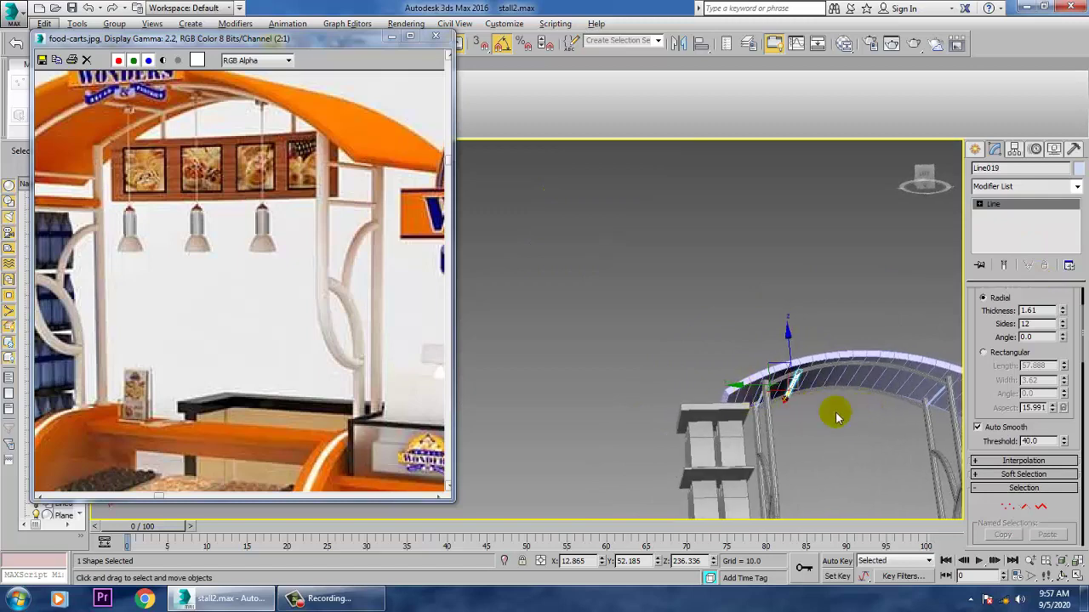
{"action": "middle_click_drag", "start_coordinate": [834, 342], "coordinate": [687, 393]}
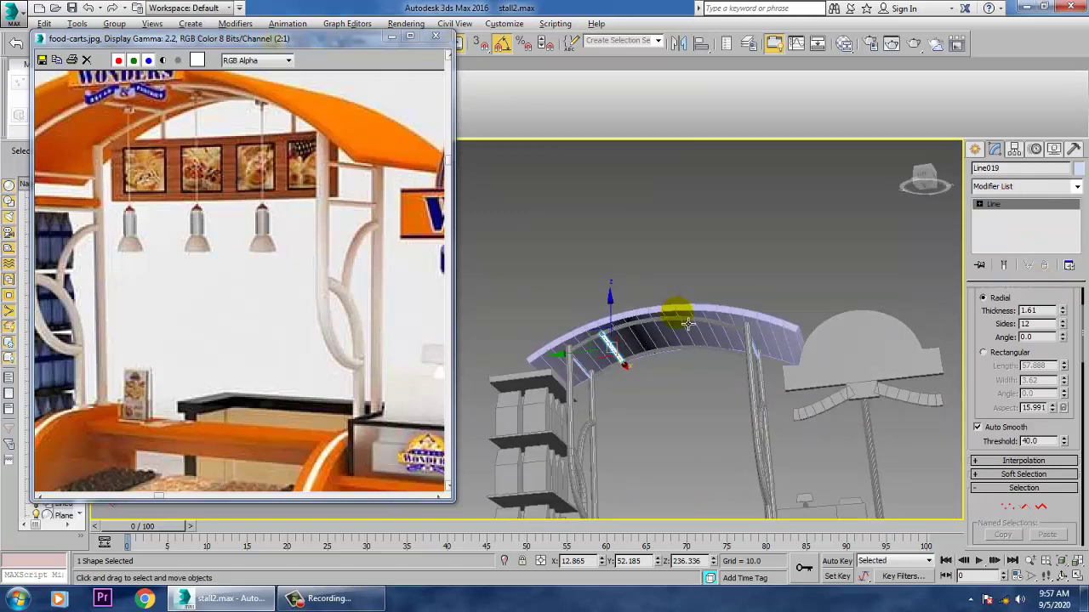
{"action": "left_click", "coordinate": [679, 45]}
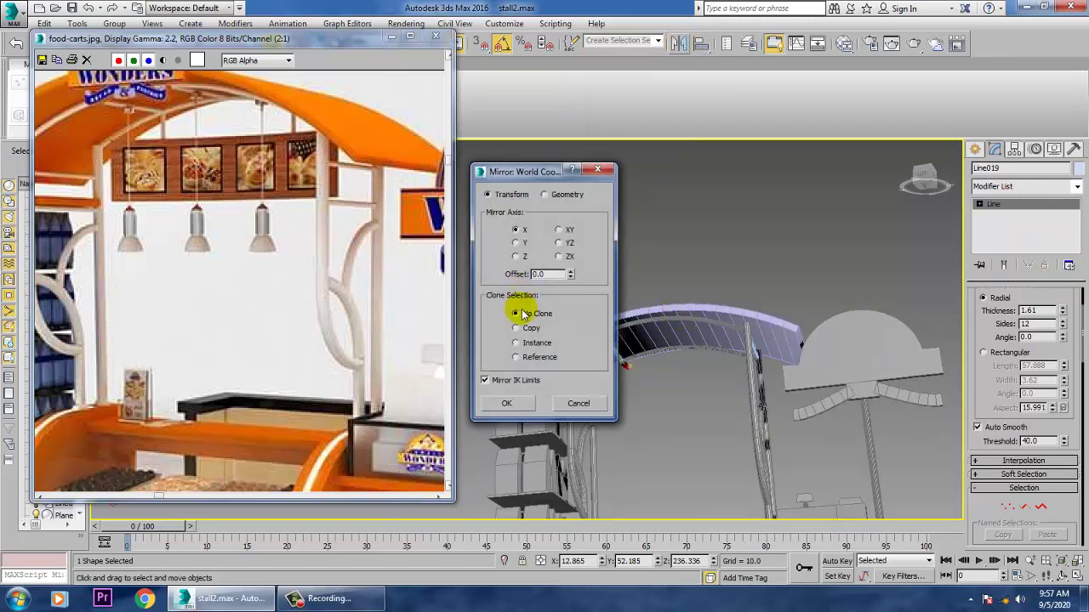
{"action": "left_click", "coordinate": [529, 329]}
{"action": "left_click", "coordinate": [517, 243]}
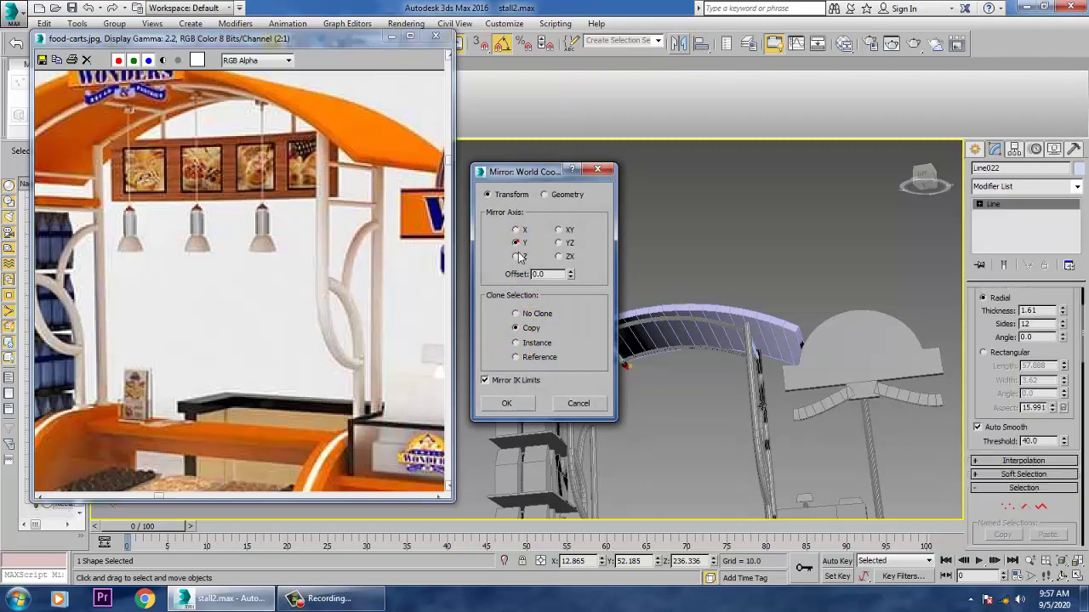
{"action": "left_click", "coordinate": [508, 405]}
{"action": "left_click_drag", "start_coordinate": [563, 367], "coordinate": [679, 351]}
{"action": "scroll", "coordinate": [679, 352], "scroll_direction": "up", "scroll_amount": 8}
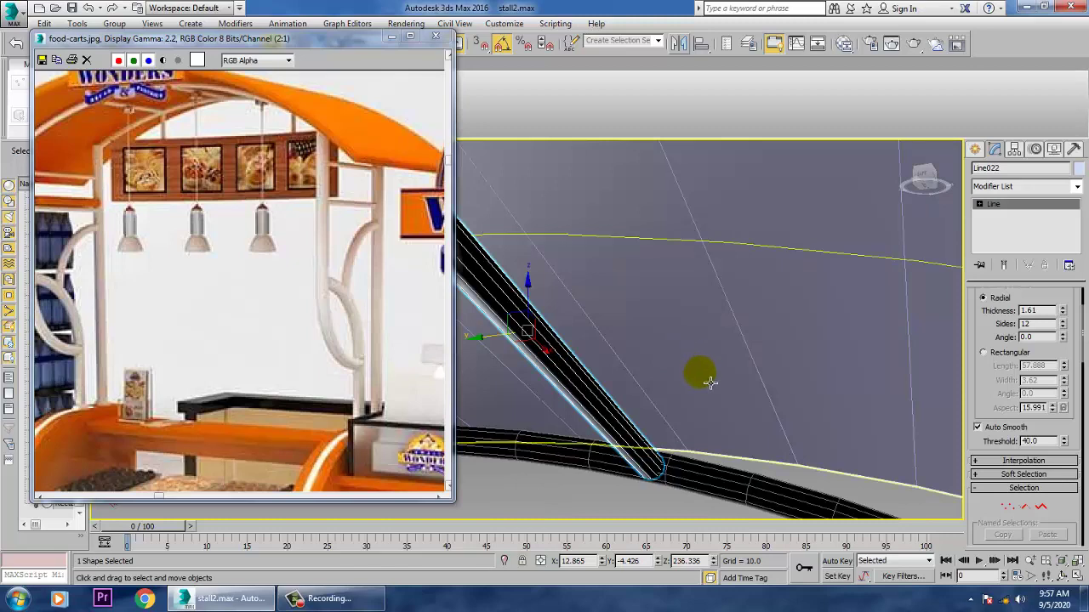
Copy the mirrored crossbar along the Y axis to the middle of the arch at about Y 25.87
{"action": "middle_click_drag", "start_coordinate": [724, 406], "coordinate": [943, 382], "text": "alt"}
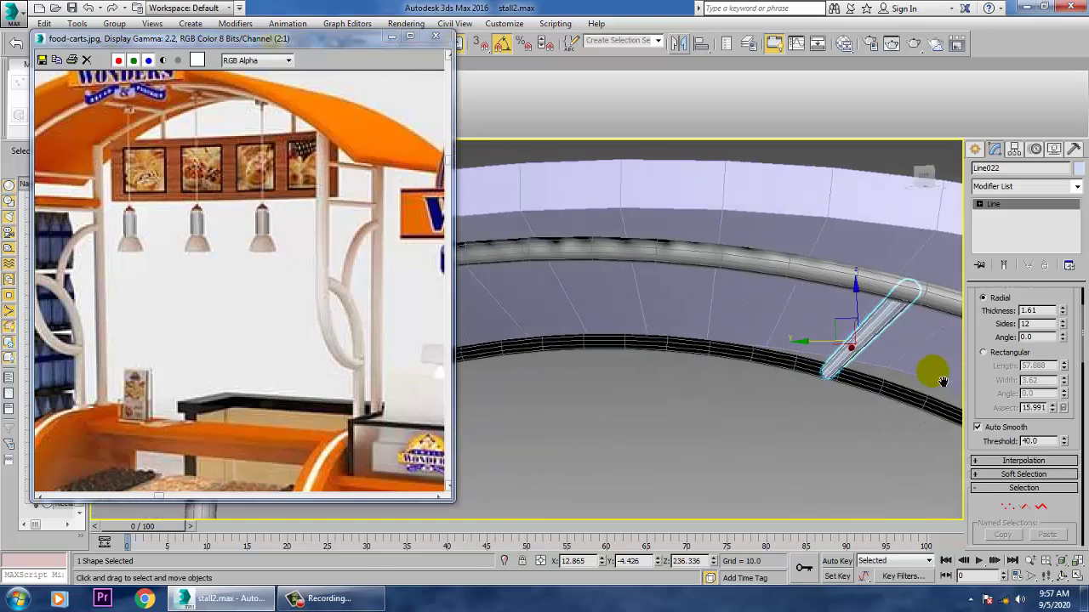
{"action": "scroll", "coordinate": [892, 382], "scroll_direction": "down", "scroll_amount": 5}
{"action": "scroll", "coordinate": [881, 384], "scroll_direction": "down", "scroll_amount": 3}
{"action": "middle_click_drag", "start_coordinate": [852, 379], "coordinate": [668, 348]}
{"action": "left_click", "coordinate": [639, 351]}
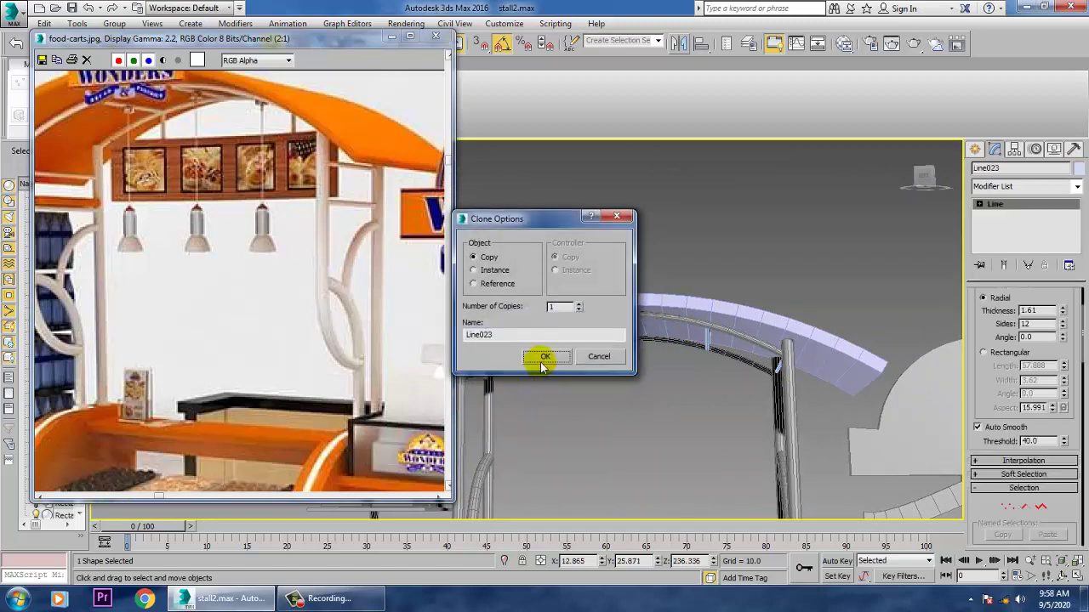
{"action": "left_click", "coordinate": [542, 358]}
Move the middle crossbar to meet the crown of the arched tubes, at about Y 24.79 and Z 240.31
{"action": "key", "text": "alt+w"}
{"action": "right_click", "coordinate": [494, 437]}
{"action": "key", "text": "alt+w"}
{"action": "key", "text": "z"}
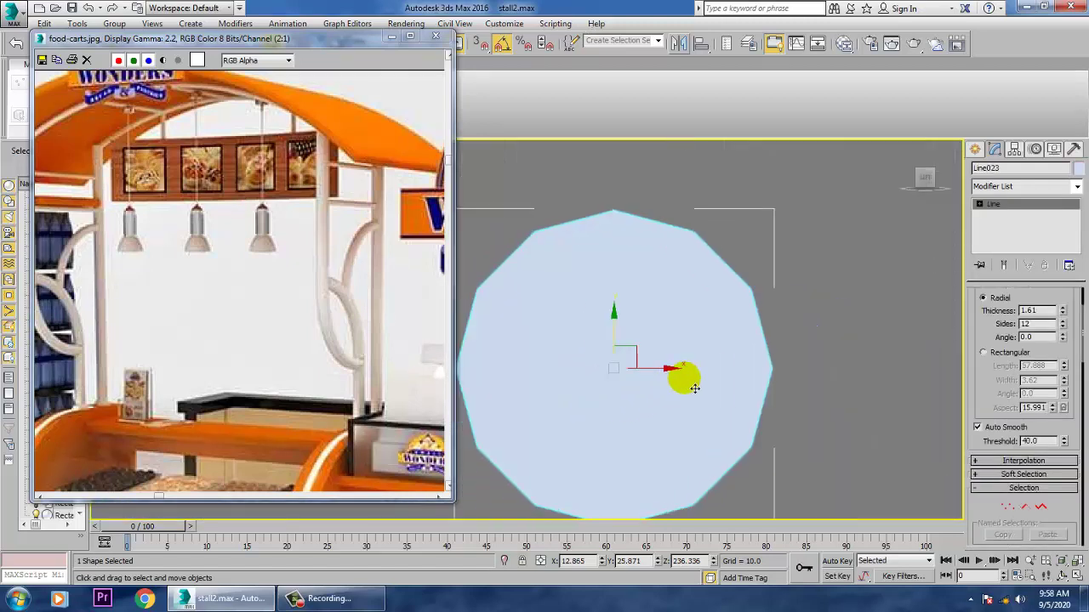
{"action": "scroll", "coordinate": [688, 391], "scroll_direction": "down", "scroll_amount": 15}
{"action": "scroll", "coordinate": [699, 400], "scroll_direction": "up", "scroll_amount": 4}
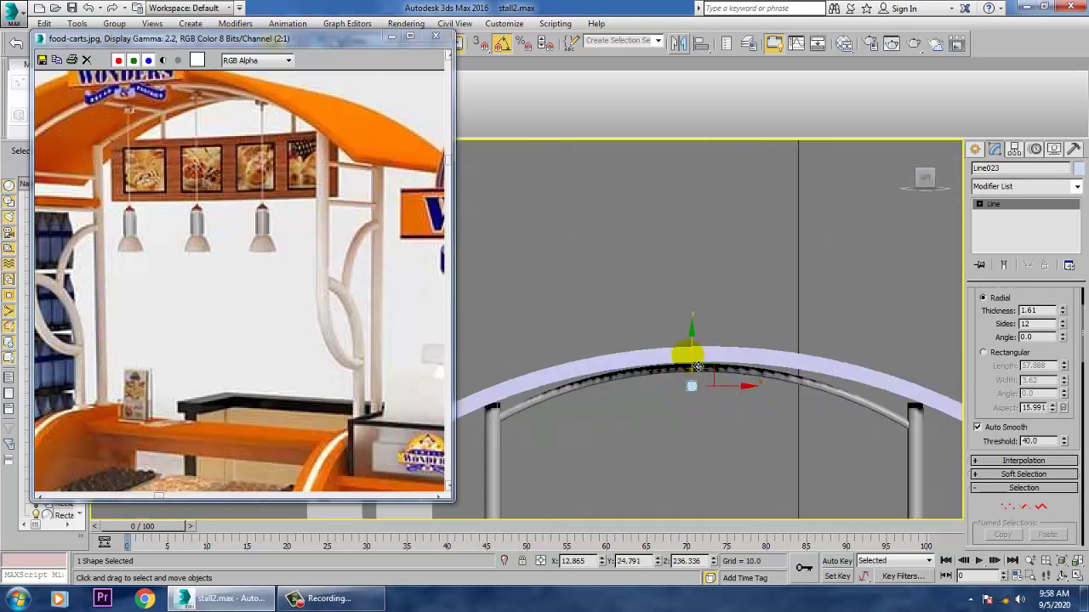
{"action": "left_click_drag", "start_coordinate": [697, 367], "coordinate": [699, 353]}
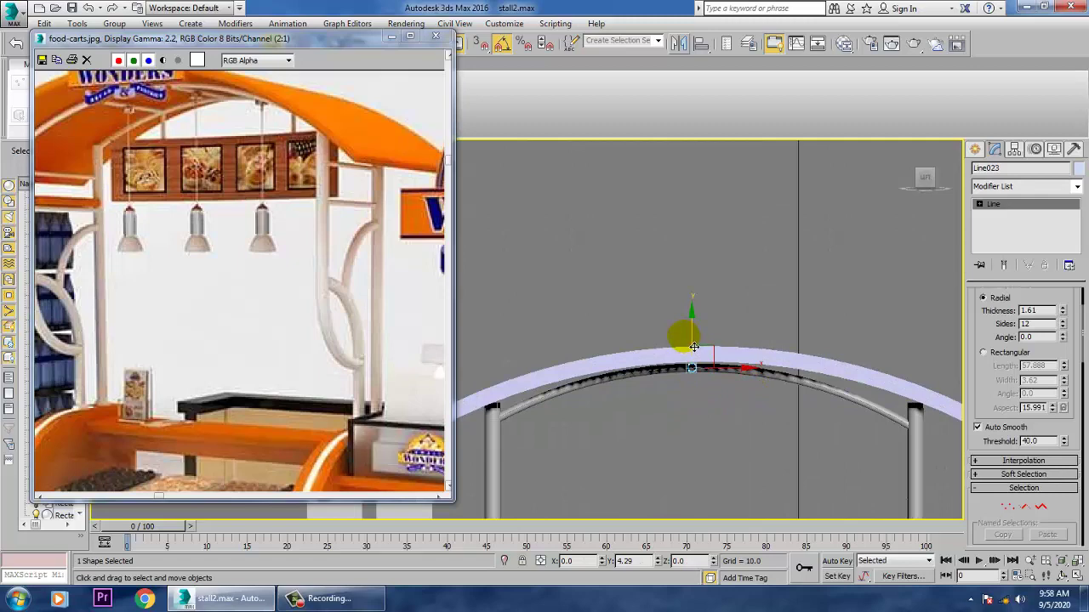
{"action": "key", "text": "alt+w"}
{"action": "right_click", "coordinate": [773, 420]}
{"action": "key", "text": "alt+w"}
{"action": "middle_click_drag", "start_coordinate": [773, 420], "coordinate": [639, 355], "text": "alt"}
{"action": "scroll", "coordinate": [755, 420], "scroll_direction": "down", "scroll_amount": 4}
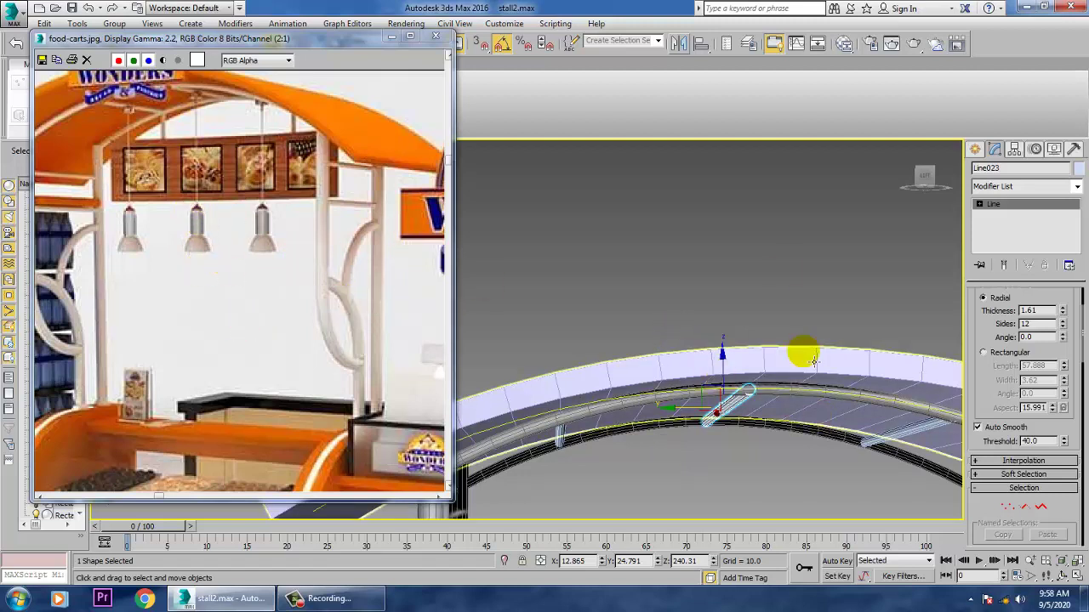
{"action": "left_click", "coordinate": [783, 308]}
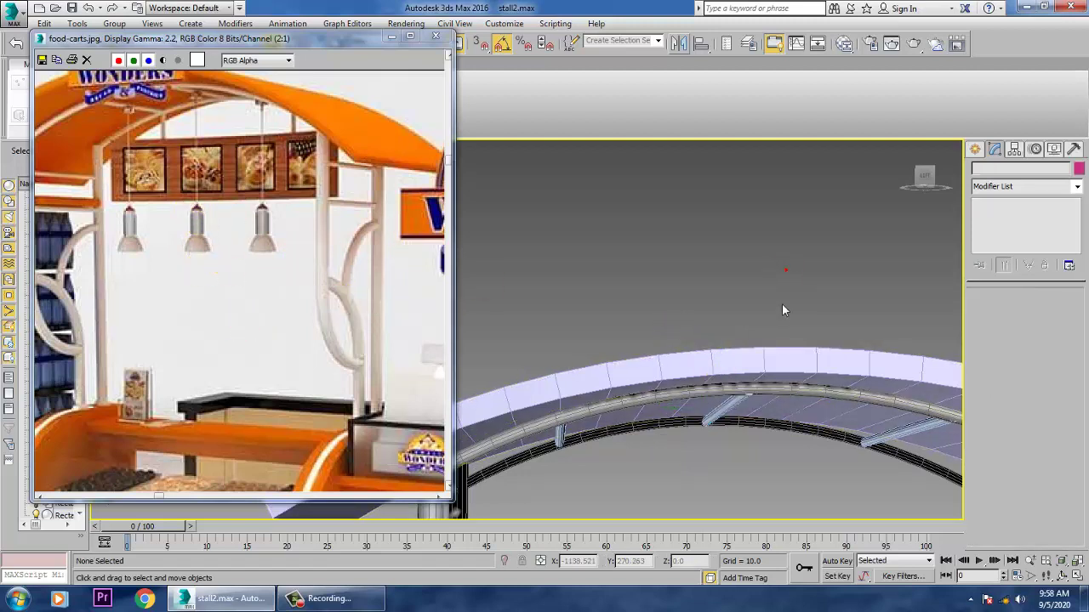
Draw a straight vertical line about 28.5 units long hanging from the arch near the shelf-side post as the lamp cord
{"action": "left_click", "coordinate": [975, 150]}
{"action": "left_click", "coordinate": [1008, 246]}
{"action": "key", "text": "alt+w"}
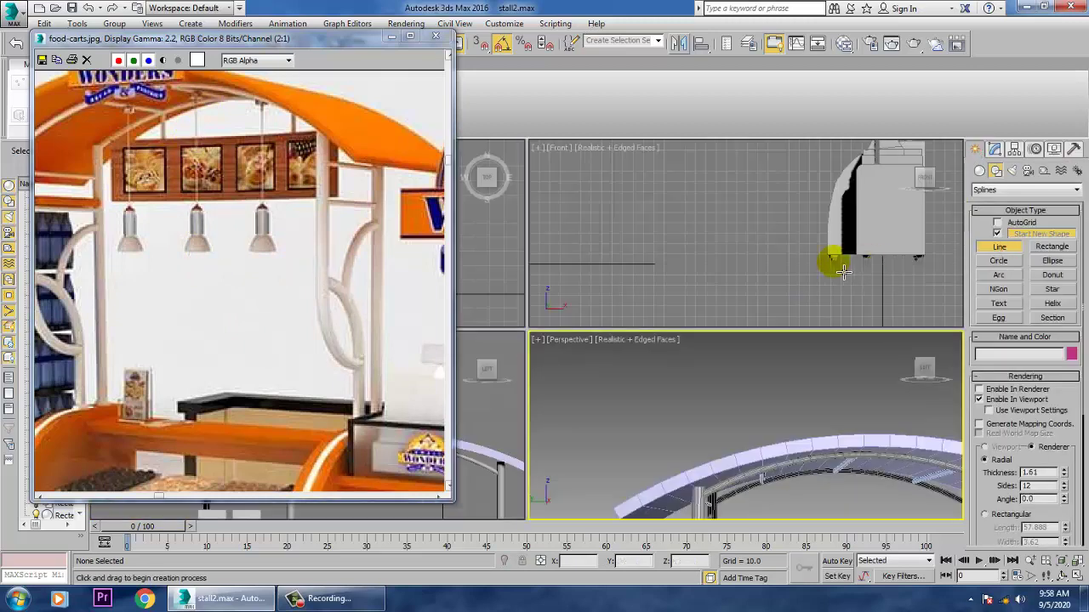
{"action": "left_click", "coordinate": [492, 399]}
{"action": "key", "text": "alt+w"}
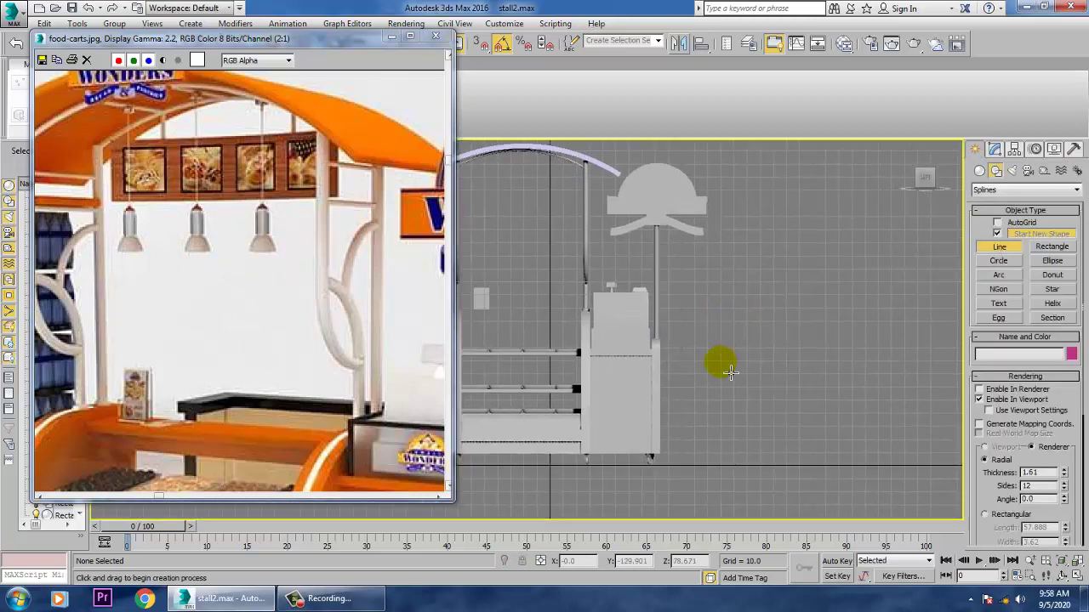
{"action": "scroll", "coordinate": [722, 365], "scroll_direction": "down", "scroll_amount": 3}
{"action": "scroll", "coordinate": [695, 349], "scroll_direction": "up", "scroll_amount": 3}
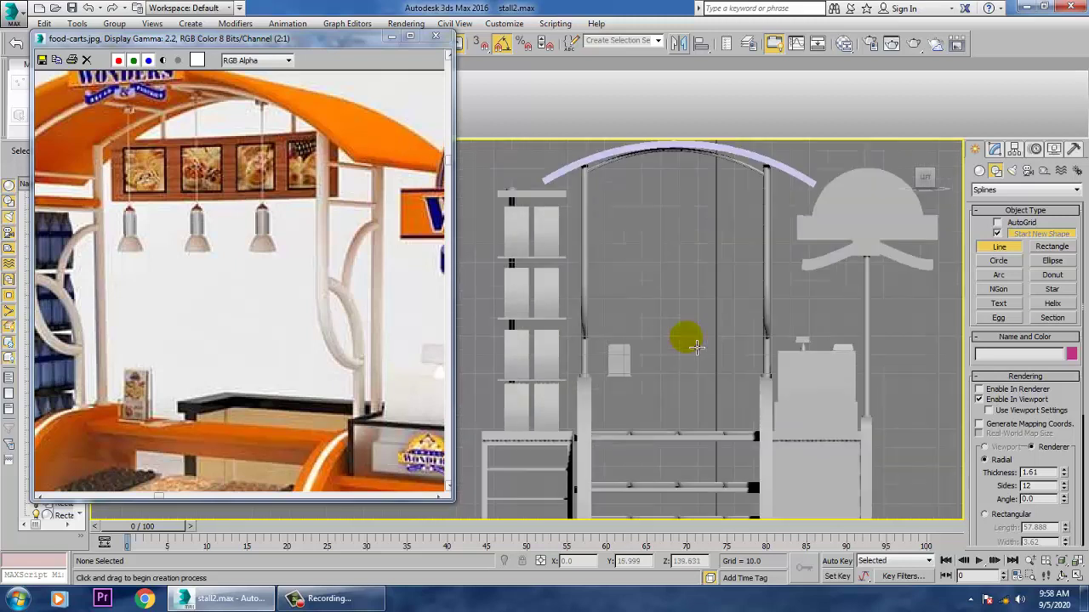
{"action": "scroll", "coordinate": [692, 340], "scroll_direction": "up", "scroll_amount": 2}
{"action": "right_click", "coordinate": [654, 381]}
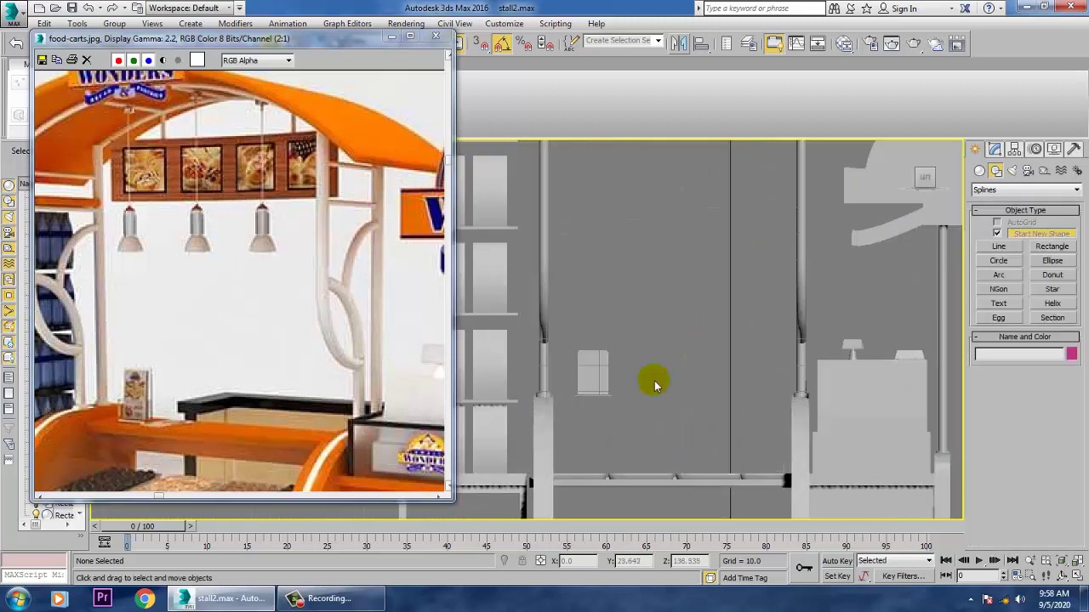
{"action": "left_click", "coordinate": [998, 246]}
{"action": "middle_click_drag", "start_coordinate": [706, 294], "coordinate": [759, 421]}
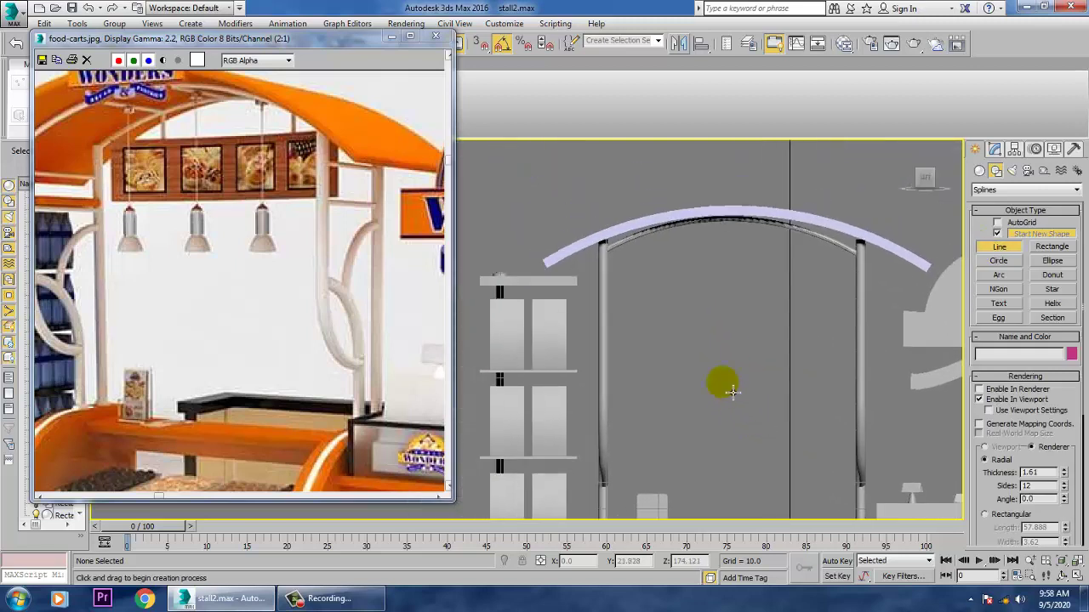
{"action": "left_click", "coordinate": [659, 234]}
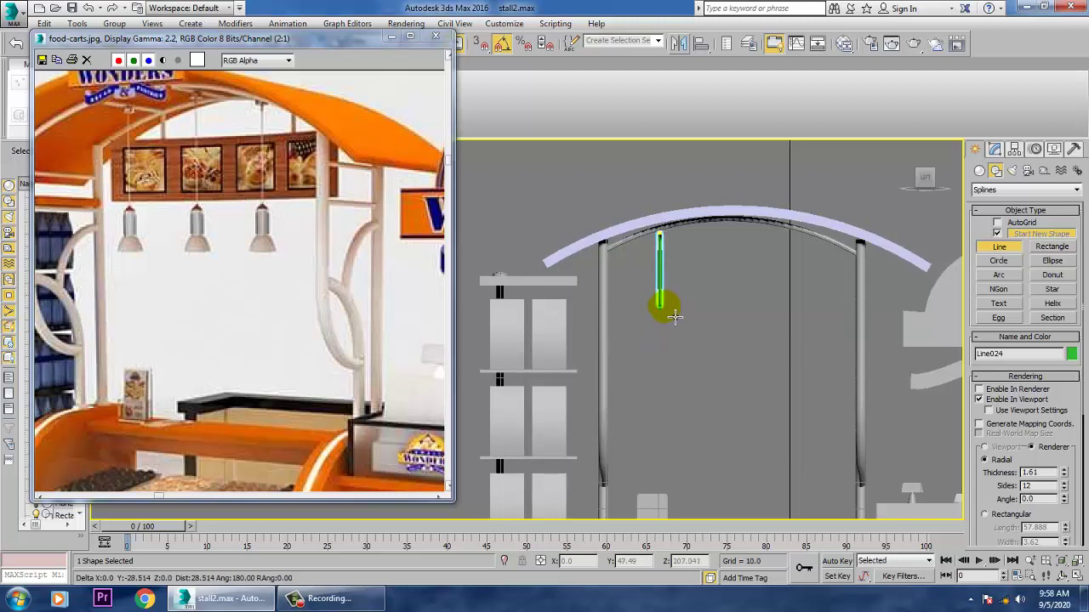
{"action": "right_click", "coordinate": [669, 316]}
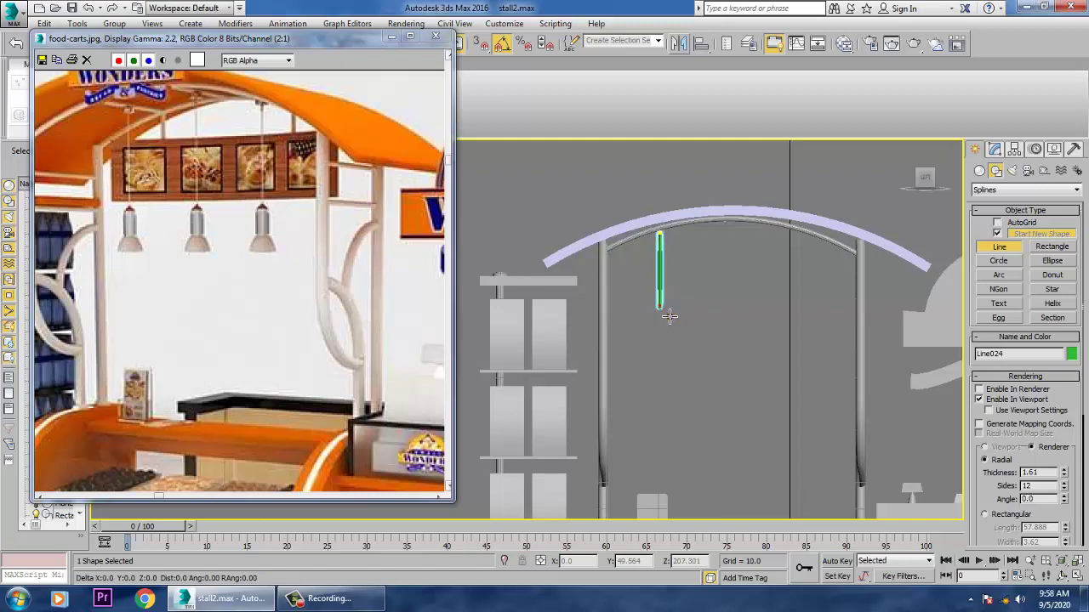
Set the lamp cord's radial thickness to 0.435
{"action": "left_click", "coordinate": [995, 150]}
{"action": "scroll", "coordinate": [1021, 434], "scroll_direction": "down", "scroll_amount": 3}
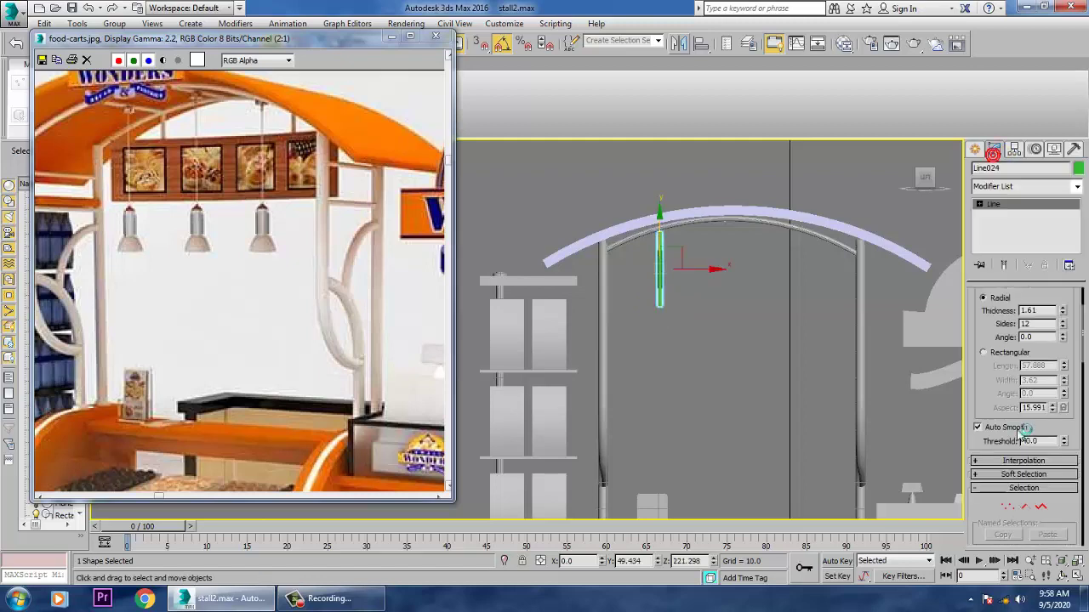
{"action": "key", "text": "alt+w"}
{"action": "right_click", "coordinate": [822, 406]}
{"action": "key", "text": "alt+w"}
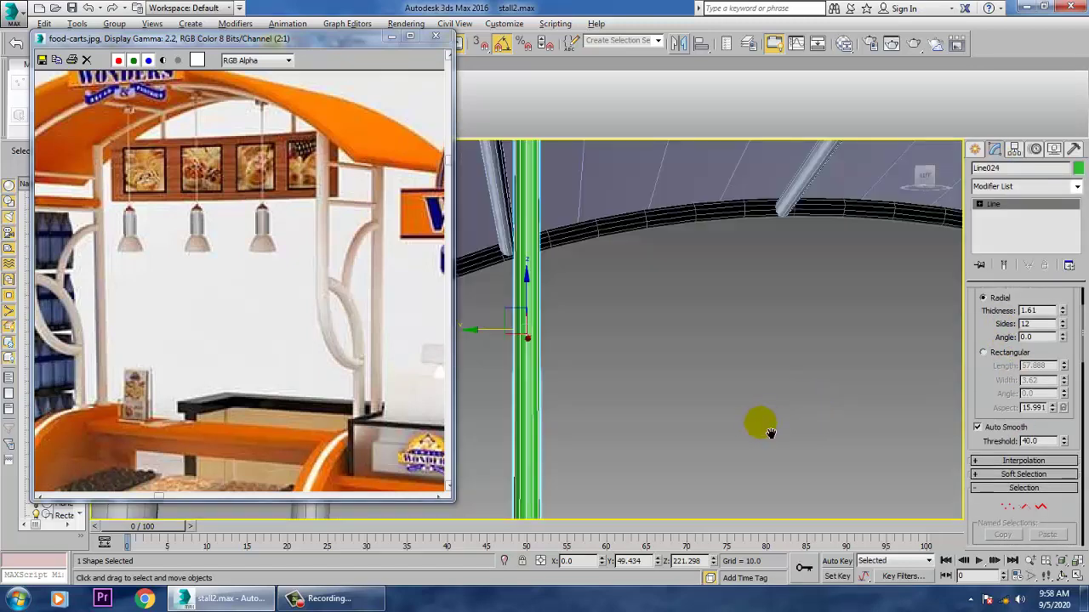
{"action": "scroll", "coordinate": [759, 433], "scroll_direction": "down", "scroll_amount": 5}
{"action": "middle_click_drag", "start_coordinate": [759, 433], "coordinate": [1066, 410], "text": "alt"}
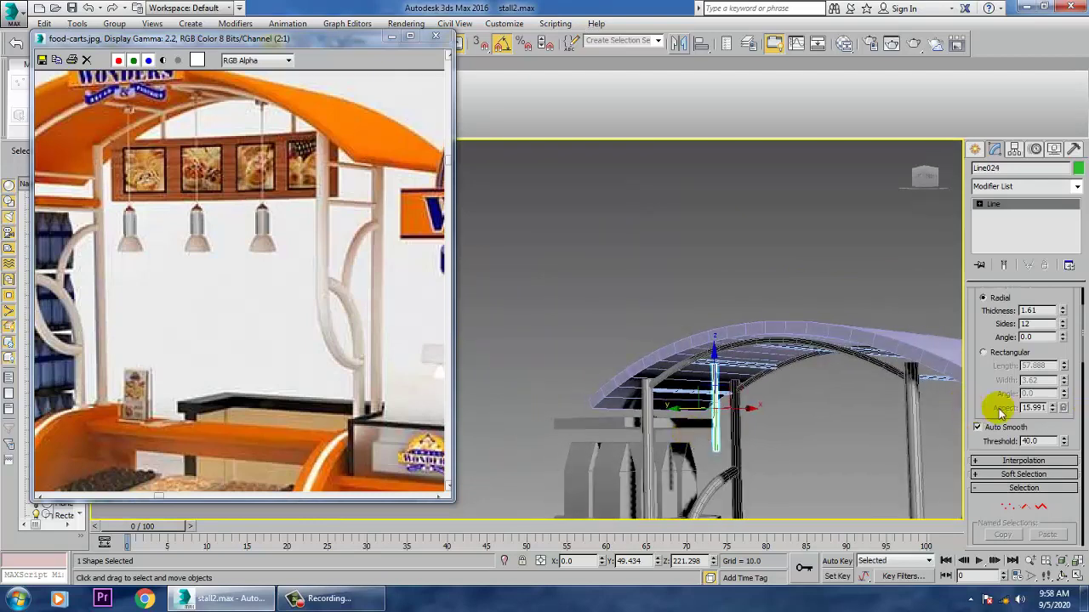
{"action": "left_click_drag", "start_coordinate": [1062, 315], "coordinate": [1078, 370]}
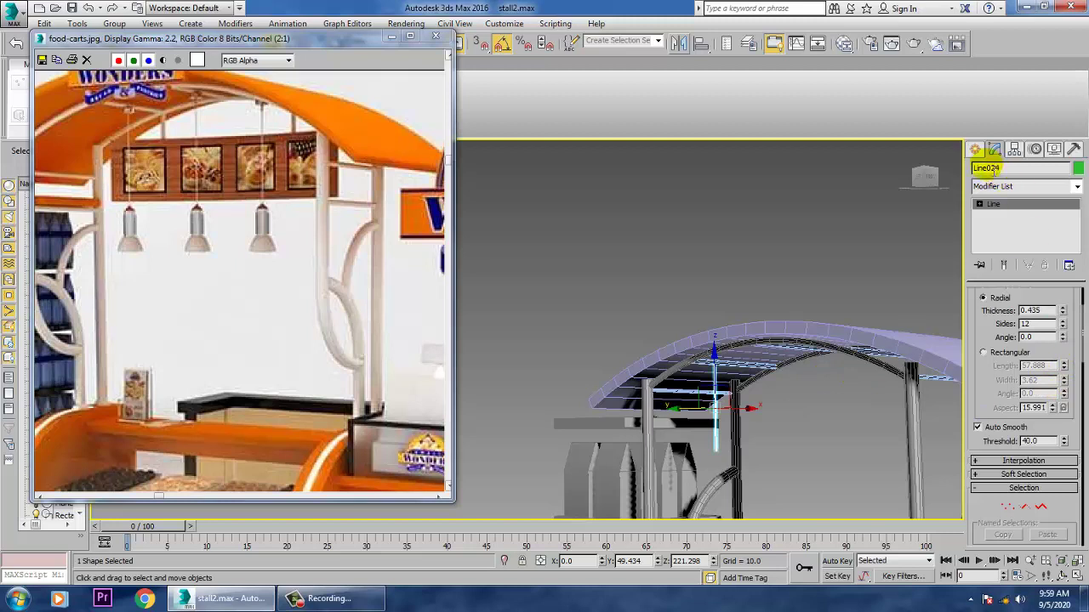
Create a cylinder of radius about 4.6 and height about 4.14 over the counter and raise it to about Z 164.61
{"action": "left_click", "coordinate": [976, 149]}
{"action": "left_click", "coordinate": [979, 174]}
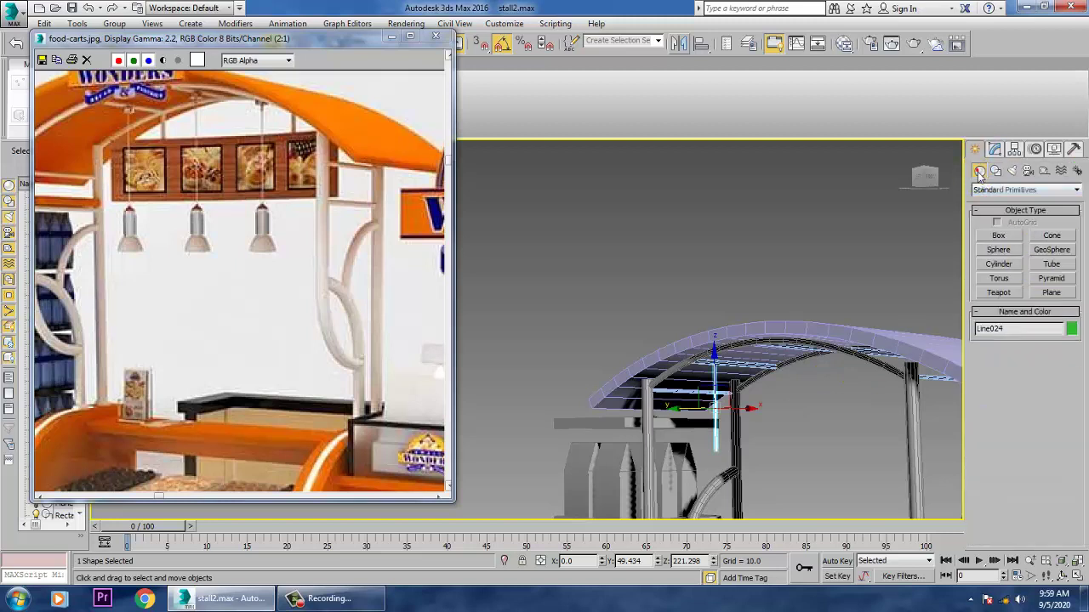
{"action": "left_click", "coordinate": [1052, 238]}
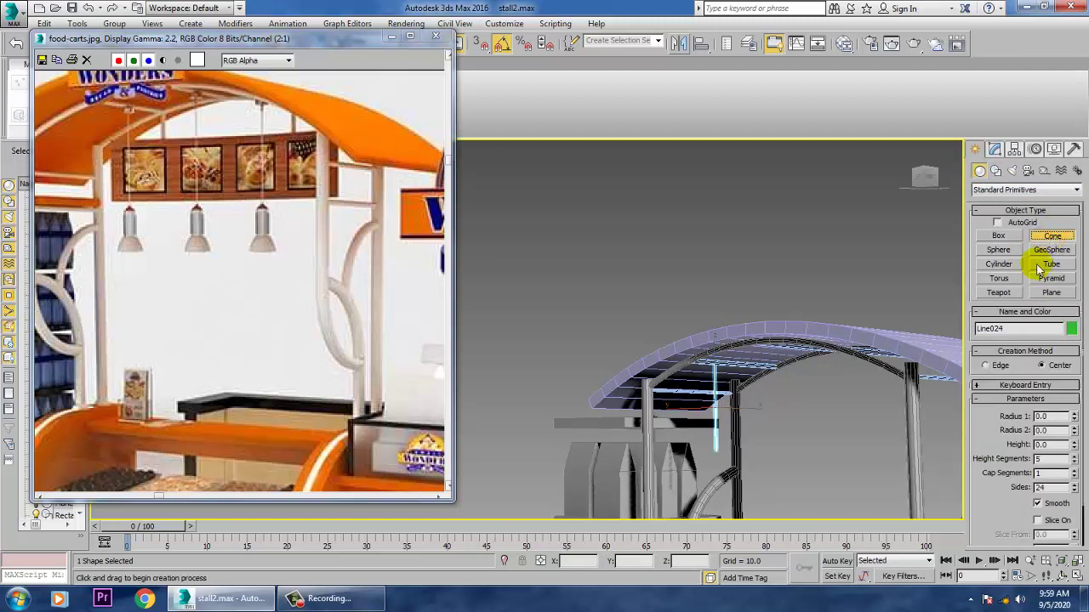
{"action": "left_click", "coordinate": [1007, 269]}
{"action": "middle_click_drag", "start_coordinate": [798, 468], "coordinate": [786, 411], "text": "alt"}
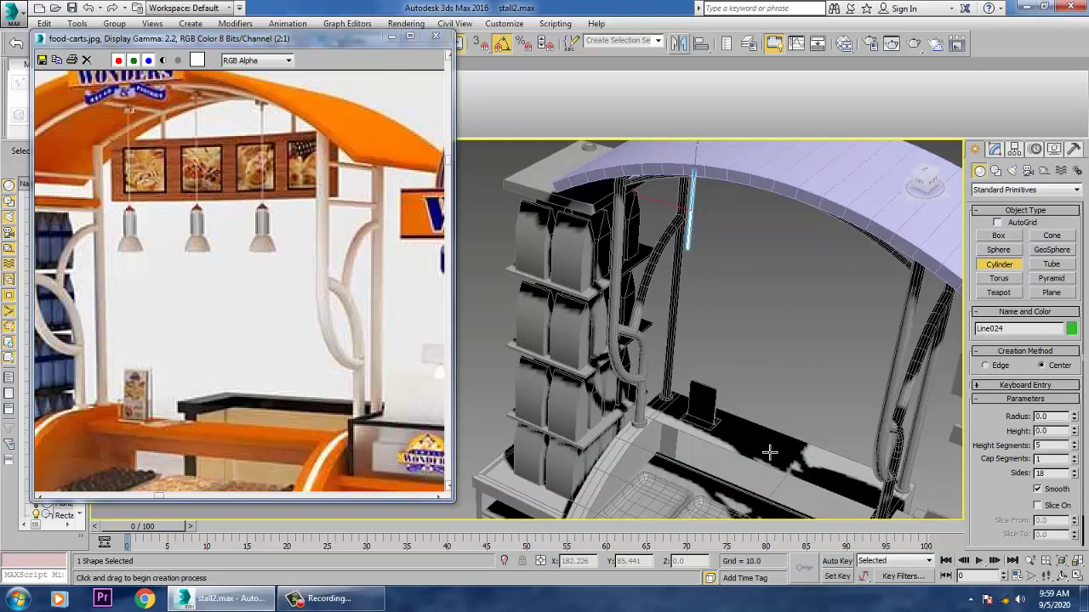
{"action": "left_click_drag", "start_coordinate": [779, 457], "coordinate": [788, 459]}
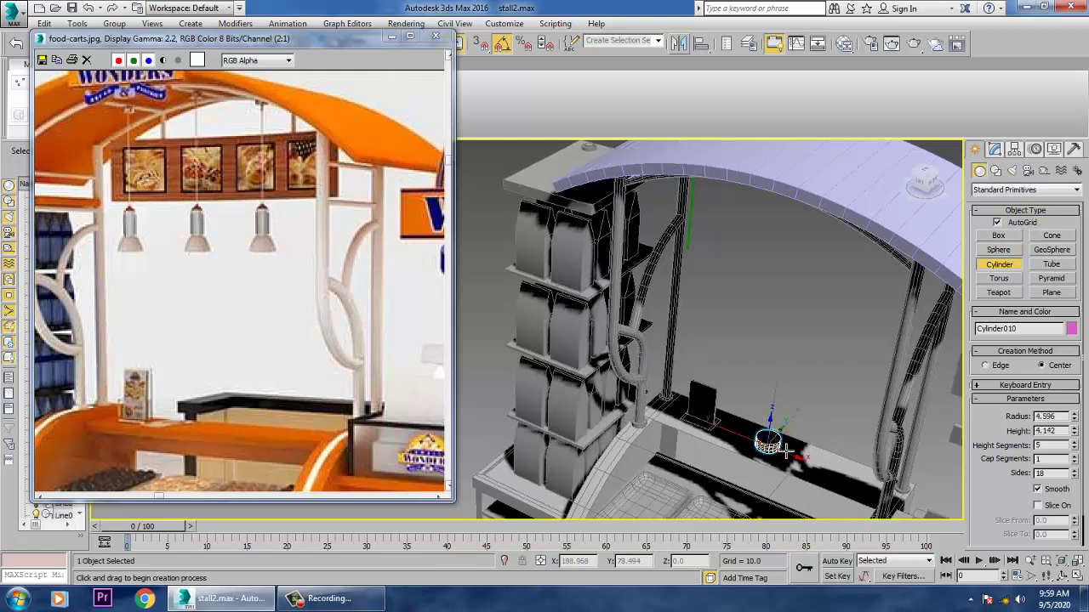
{"action": "key", "text": "w"}
{"action": "left_click_drag", "start_coordinate": [772, 413], "coordinate": [768, 370]}
{"action": "key", "text": "z"}
{"action": "scroll", "coordinate": [777, 360], "scroll_direction": "down", "scroll_amount": 5}
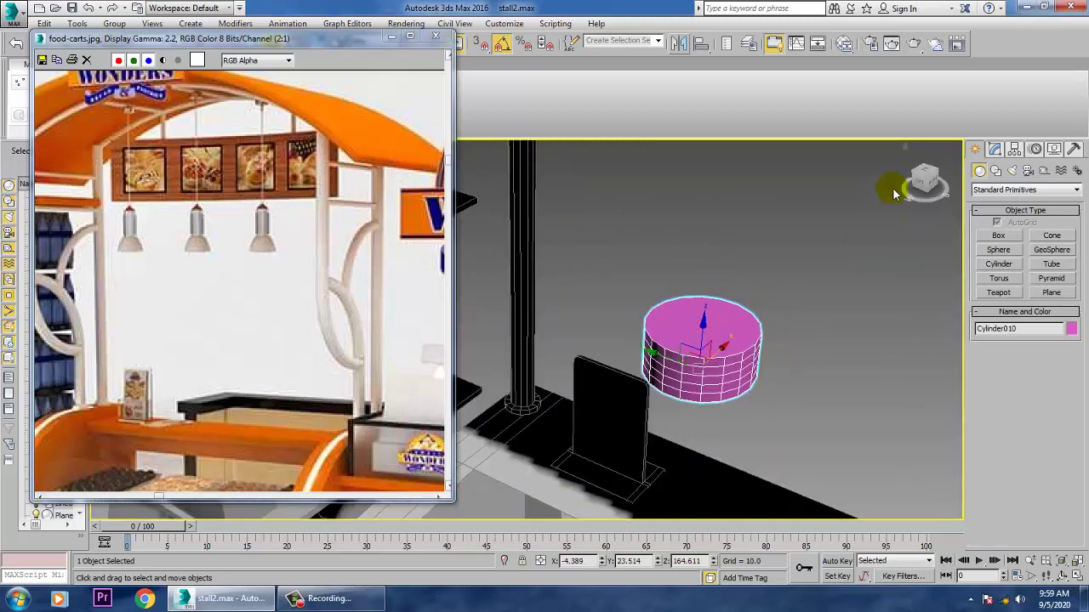
Reduce the cylinder's height segments and apply a Taper modifier with an amount of -0.36
{"action": "left_click", "coordinate": [995, 148]}
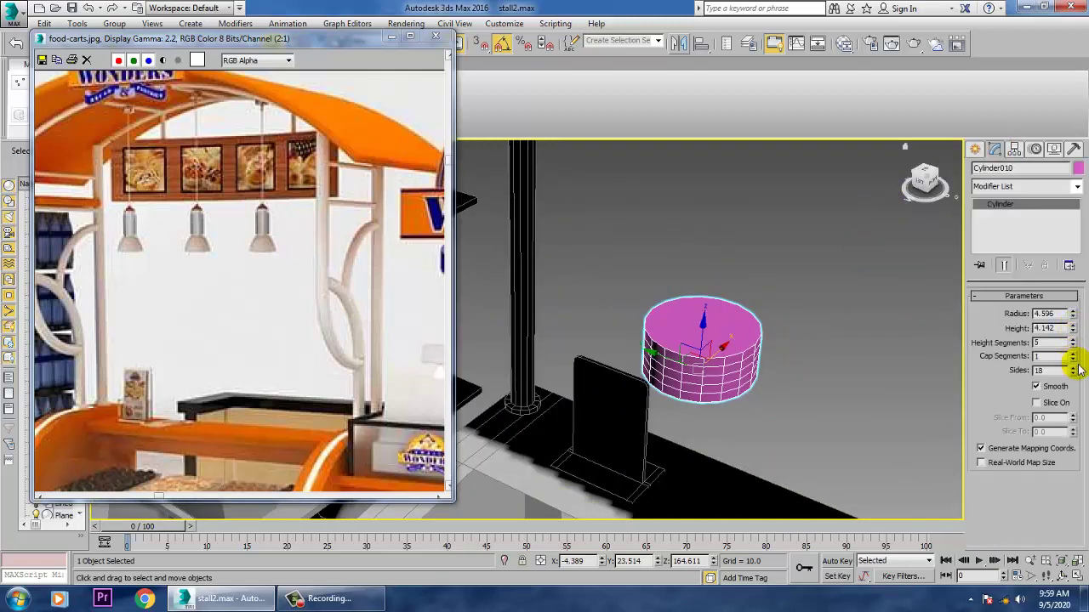
{"action": "left_click", "coordinate": [1073, 340]}
{"action": "left_click", "coordinate": [1074, 345]}
{"action": "left_click", "coordinate": [1074, 345]}
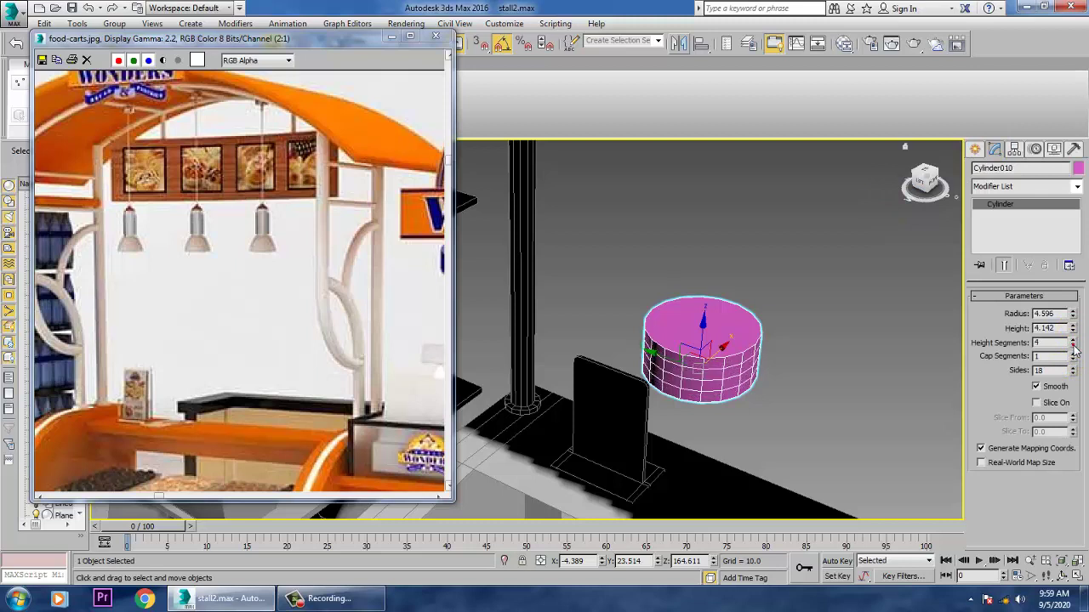
{"action": "left_click", "coordinate": [1076, 186]}
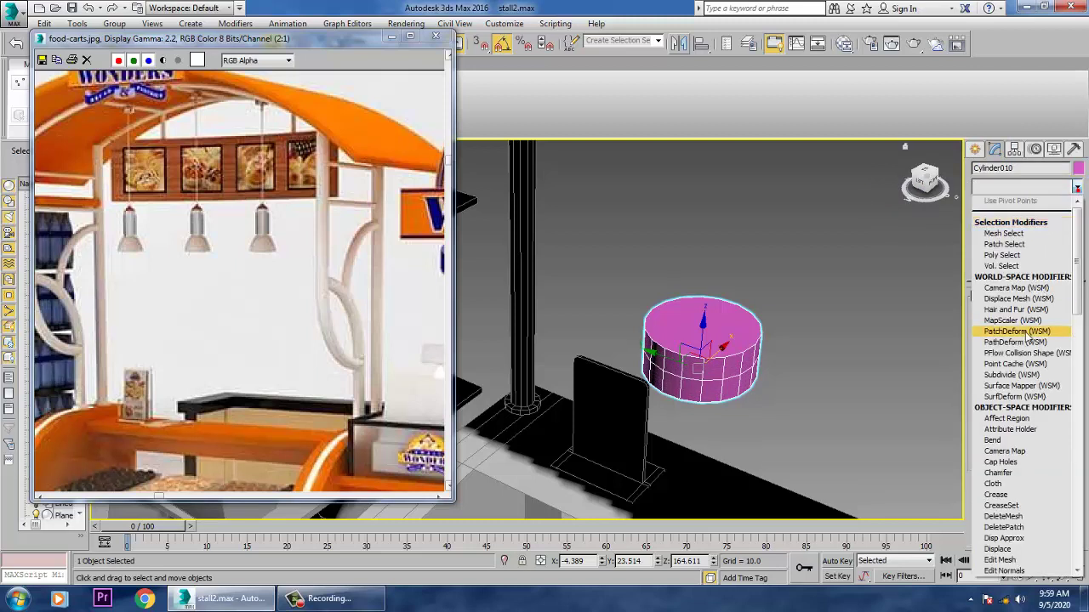
{"action": "key", "text": "t"}
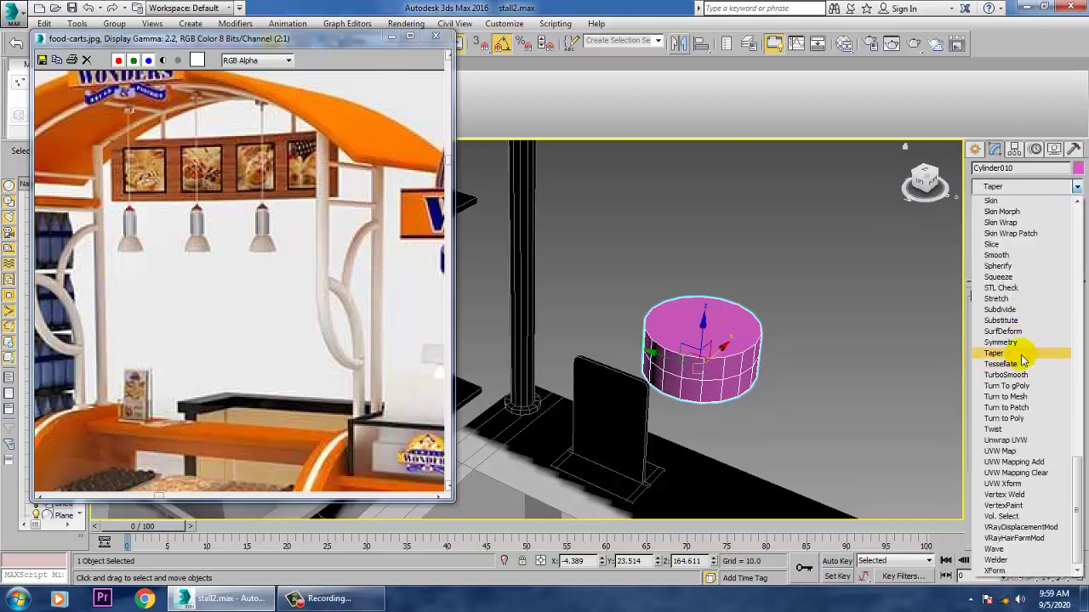
{"action": "left_click", "coordinate": [1026, 357]}
{"action": "left_click_drag", "start_coordinate": [1063, 321], "coordinate": [1081, 349]}
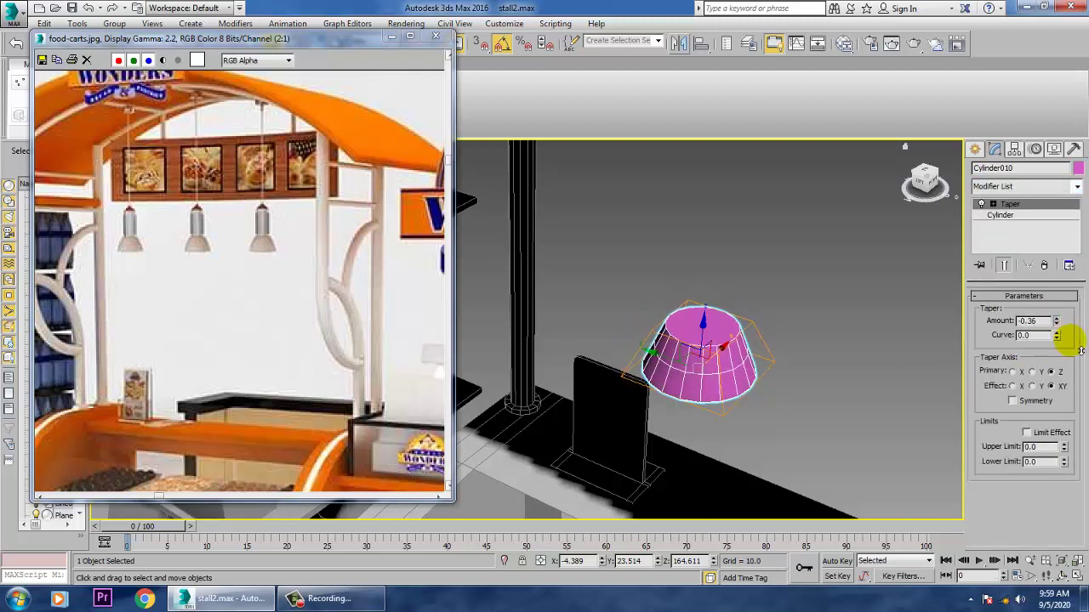
Convert the tapered cylinder to an editable poly
{"action": "right_click", "coordinate": [711, 329]}
{"action": "mouse_move", "coordinate": [751, 467]}
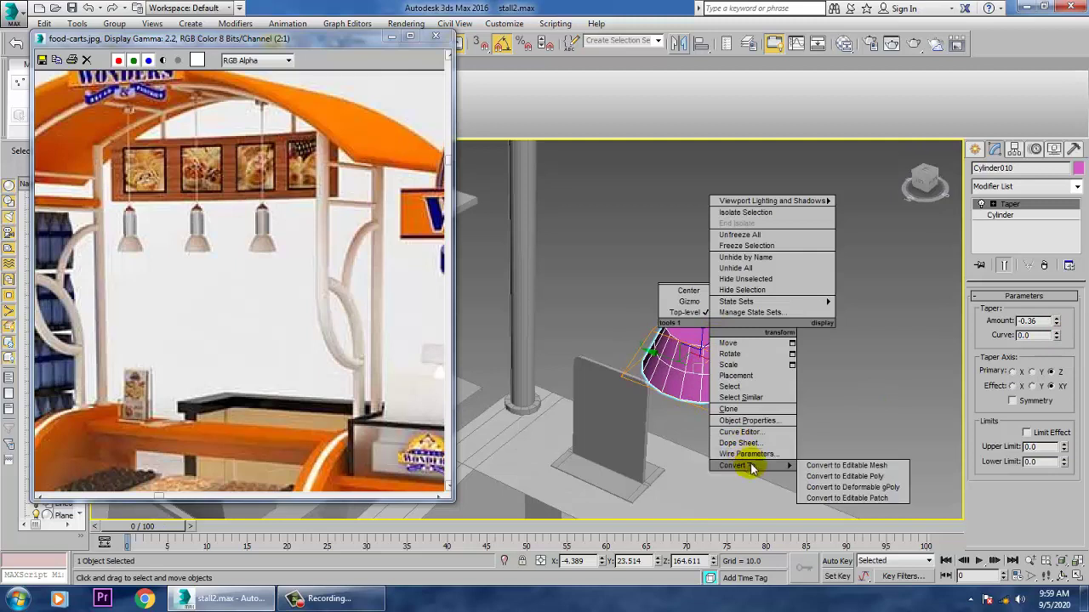
{"action": "left_click", "coordinate": [857, 477]}
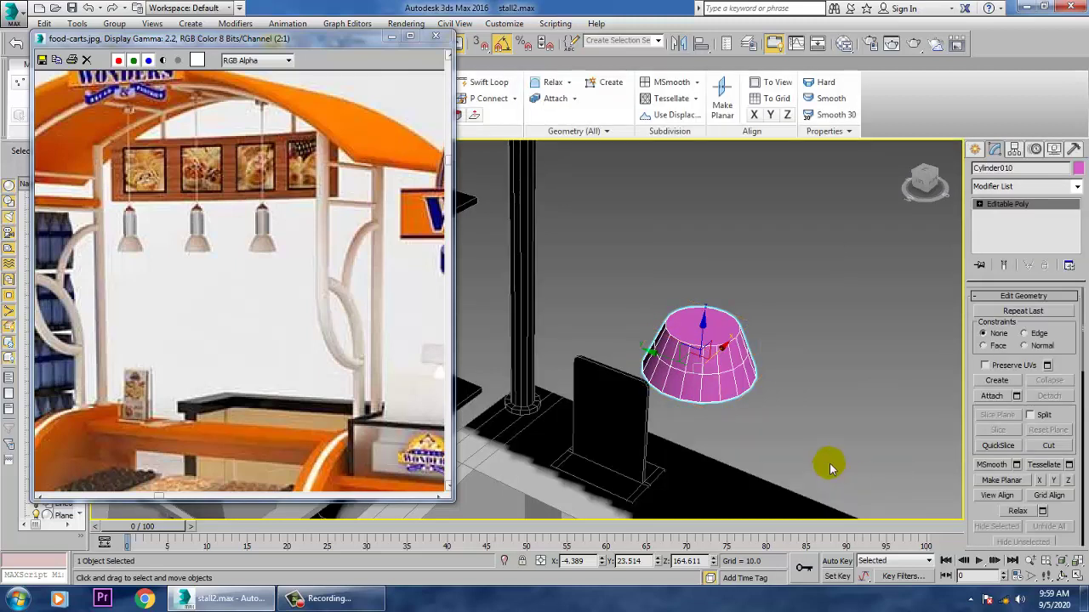
Extrude the lampshade's top polygon by 10 and scale it down to about 81 percent
{"action": "key", "text": "4"}
{"action": "left_click", "coordinate": [689, 321]}
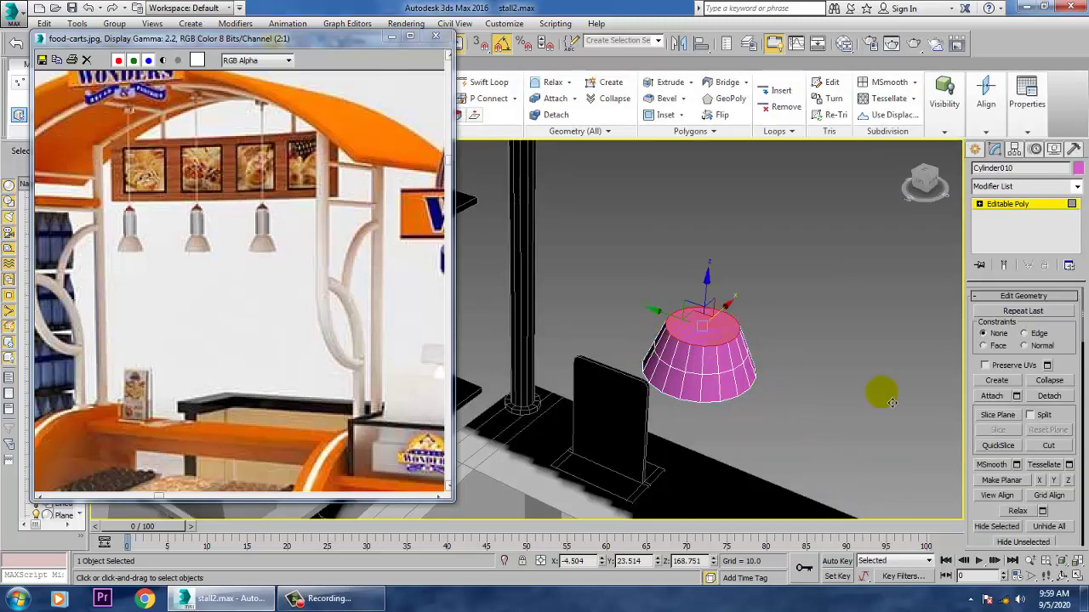
{"action": "scroll", "coordinate": [1025, 442], "scroll_direction": "down", "scroll_amount": 10}
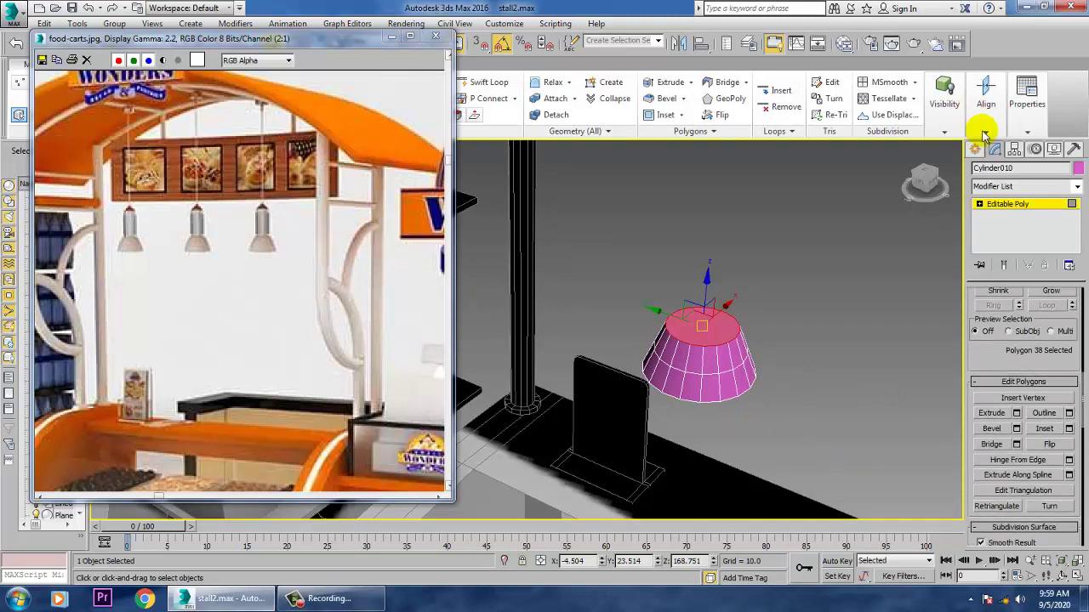
{"action": "left_click", "coordinate": [1016, 414]}
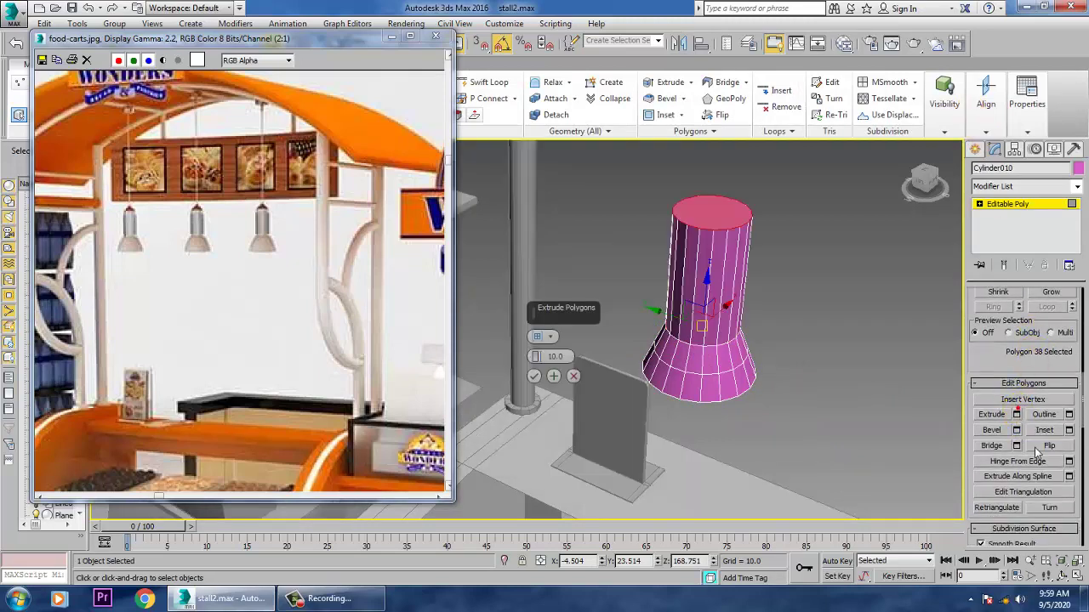
{"action": "left_click", "coordinate": [533, 376]}
{"action": "middle_click_drag", "start_coordinate": [787, 301], "coordinate": [811, 389]}
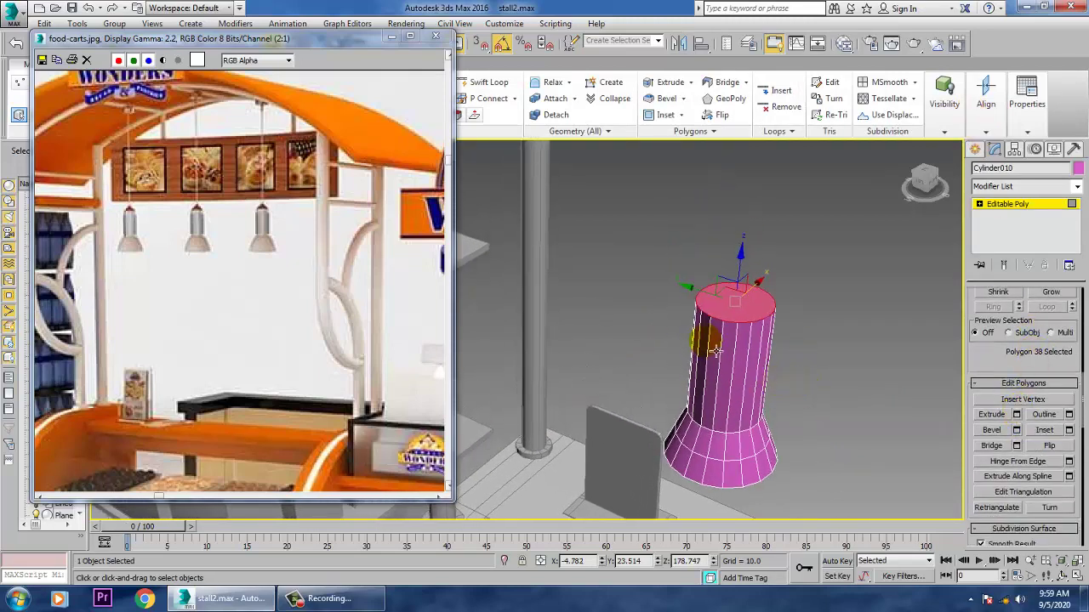
{"action": "key", "text": "r"}
{"action": "left_click_drag", "start_coordinate": [735, 340], "coordinate": [758, 332]}
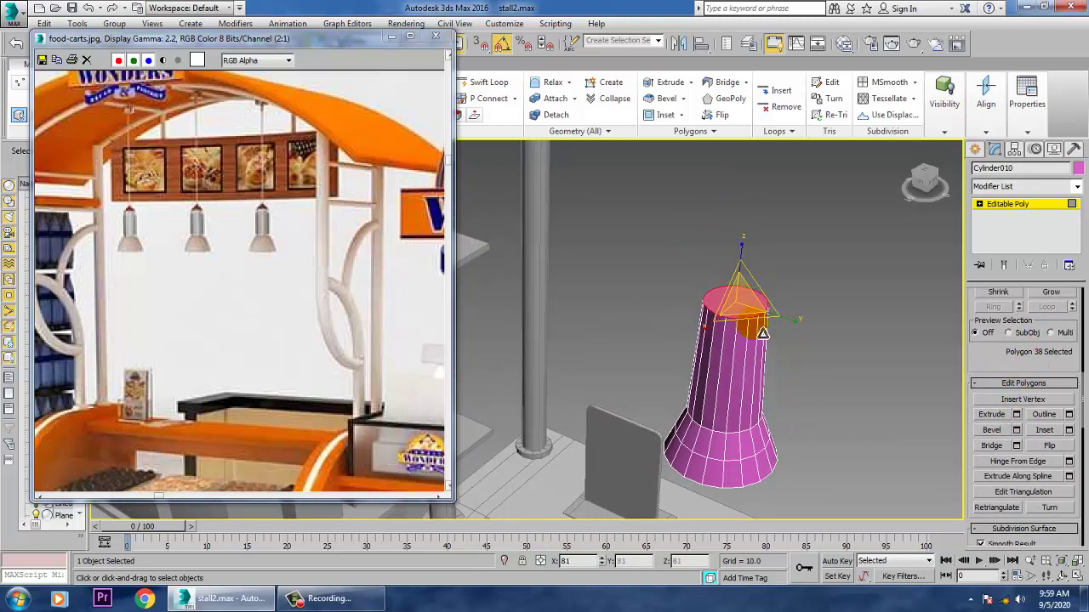
Bevel the lampshade's top polygon with a height of 3.01 and an outline of -2.036 to form a pointed cap
{"action": "key", "text": "w"}
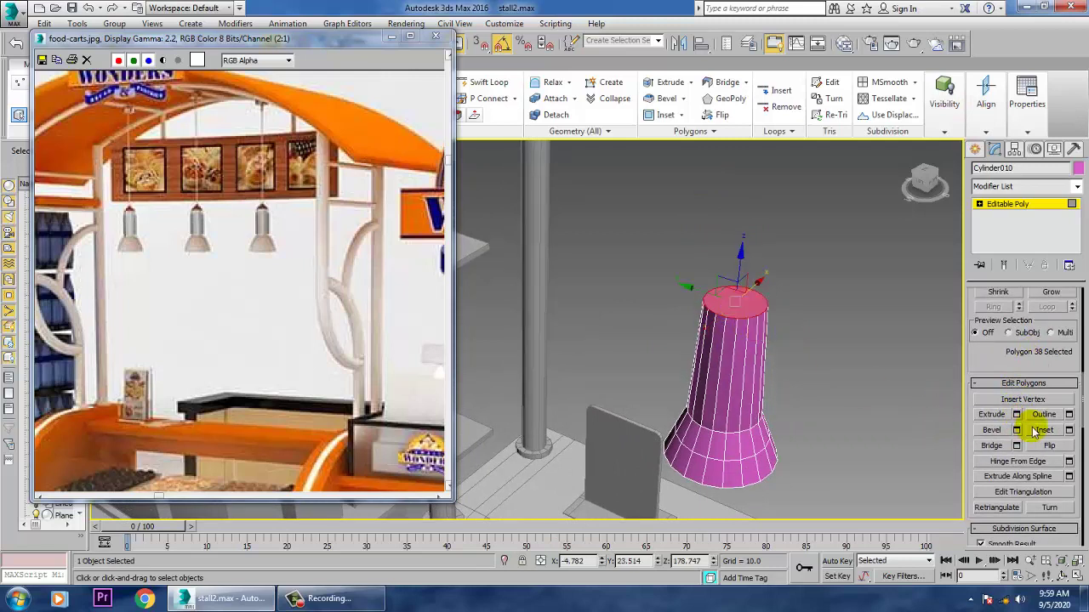
{"action": "left_click", "coordinate": [1017, 429]}
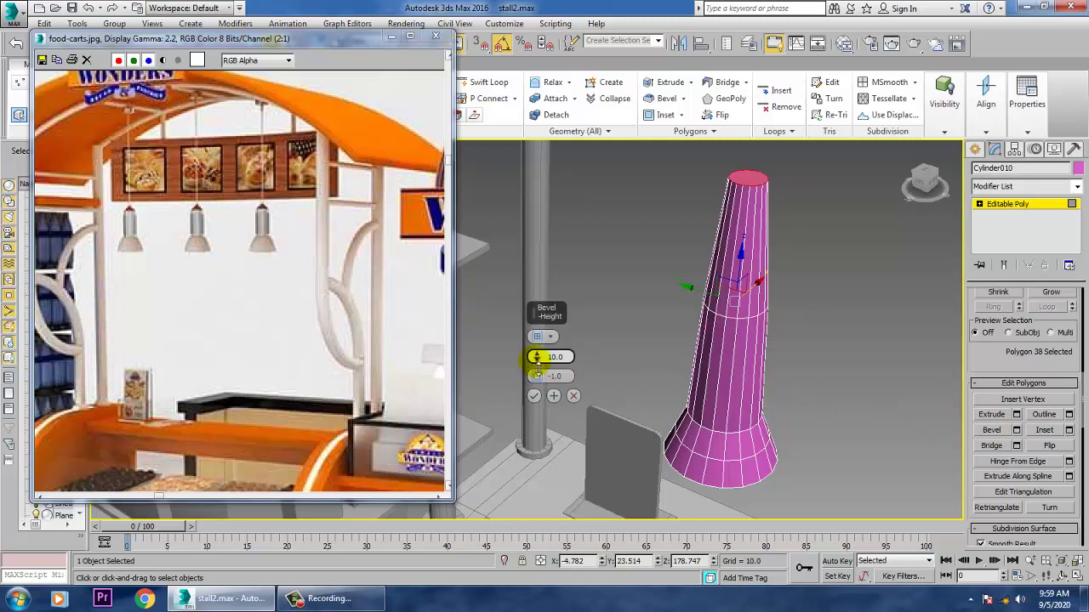
{"action": "left_click_drag", "start_coordinate": [536, 363], "coordinate": [552, 396]}
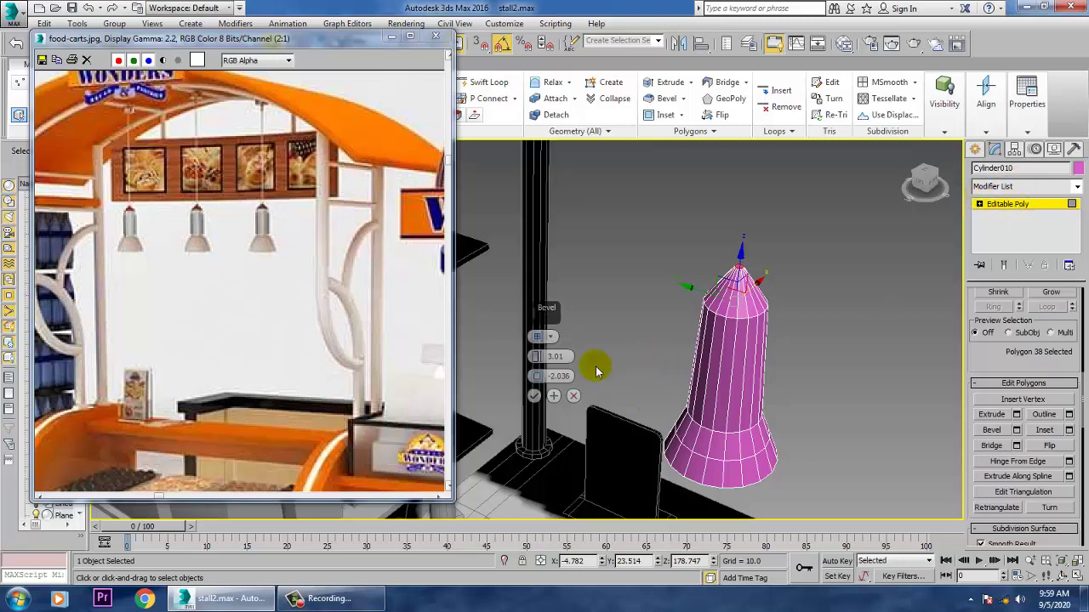
{"action": "left_click", "coordinate": [533, 397]}
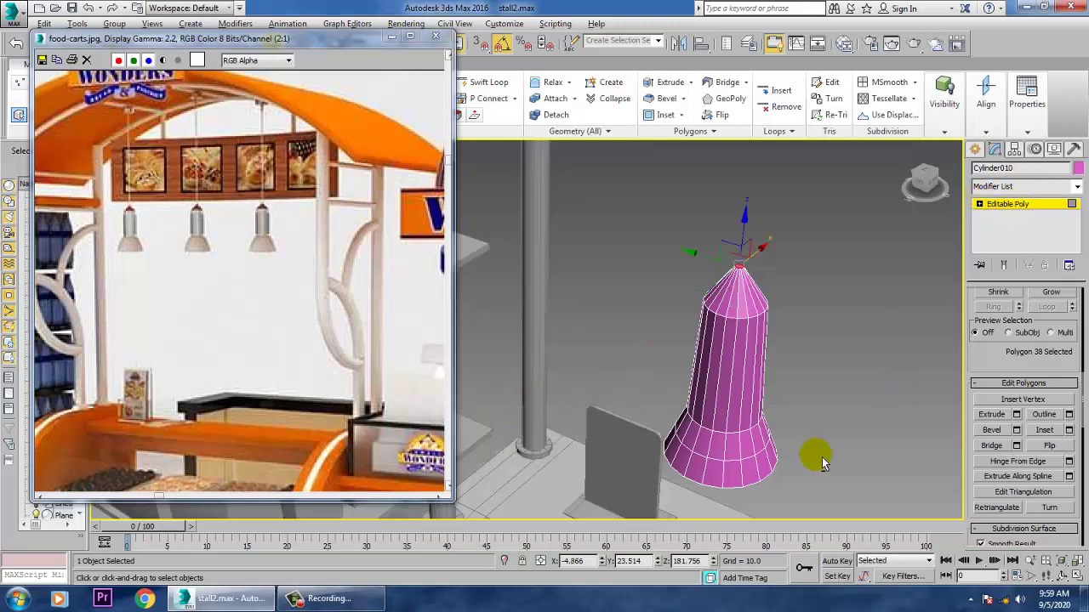
Inset the lampshade's bottom polygon by 1.0
{"action": "middle_click_drag", "start_coordinate": [821, 456], "coordinate": [818, 347], "text": "alt"}
{"action": "left_click", "coordinate": [761, 459]}
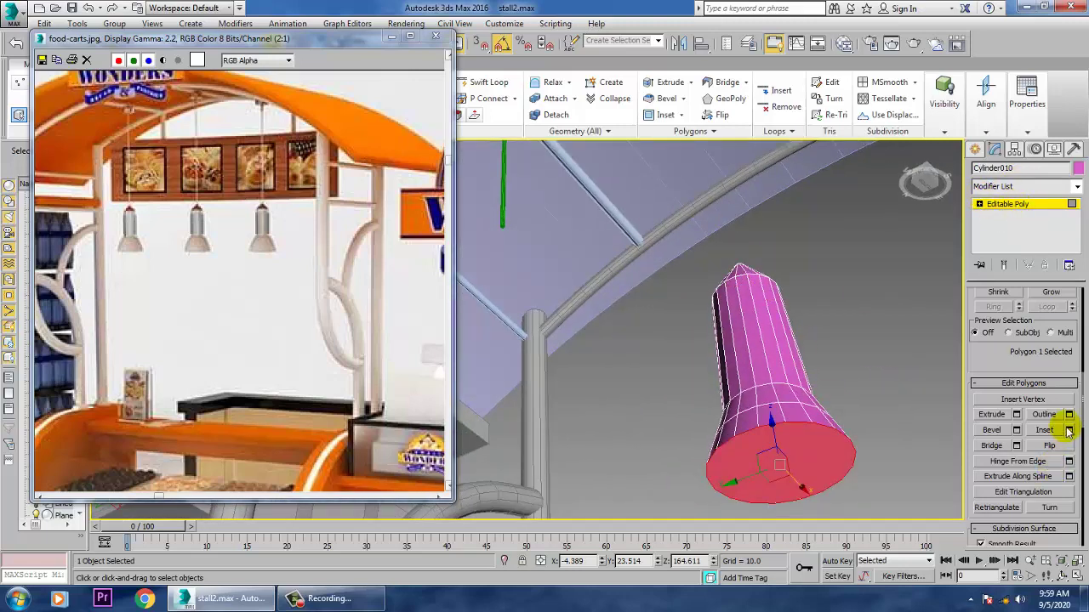
{"action": "left_click", "coordinate": [1068, 431]}
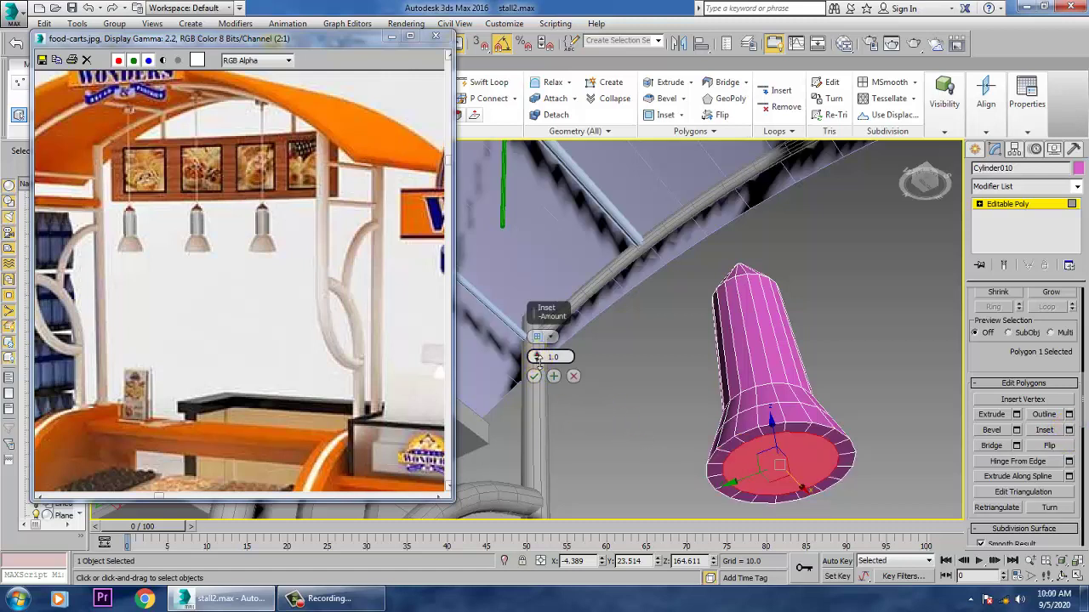
{"action": "left_click", "coordinate": [537, 361]}
{"action": "left_click", "coordinate": [536, 355]}
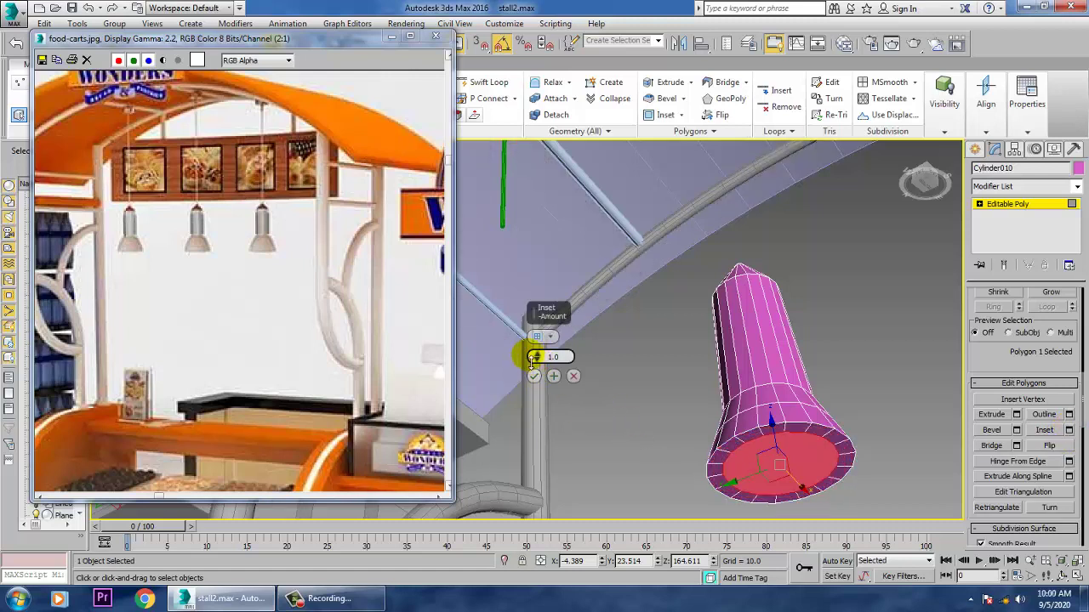
{"action": "left_click", "coordinate": [532, 377]}
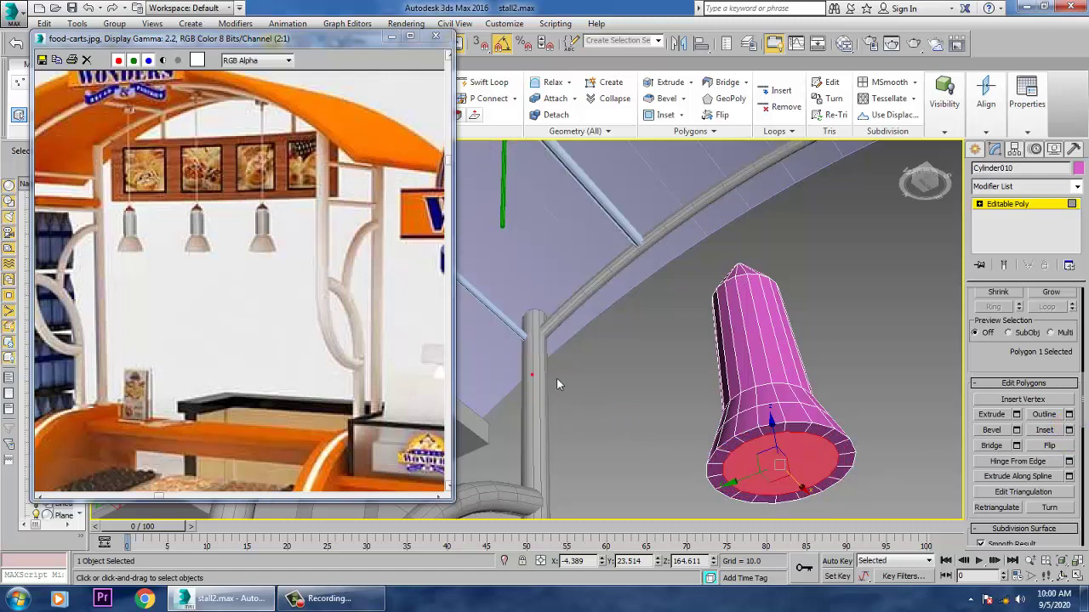
Bevel the inset bottom polygon inward with a height of -0.614 and an outline of -0.483, and leave polygon editing
{"action": "left_click", "coordinate": [1017, 431]}
{"action": "mouse_move", "coordinate": [537, 358]}
{"action": "left_mouse_down"}
{"action": "mouse_move", "coordinate": [558, 386]}
{"action": "mouse_move", "coordinate": [535, 376]}
{"action": "left_mouse_up"}
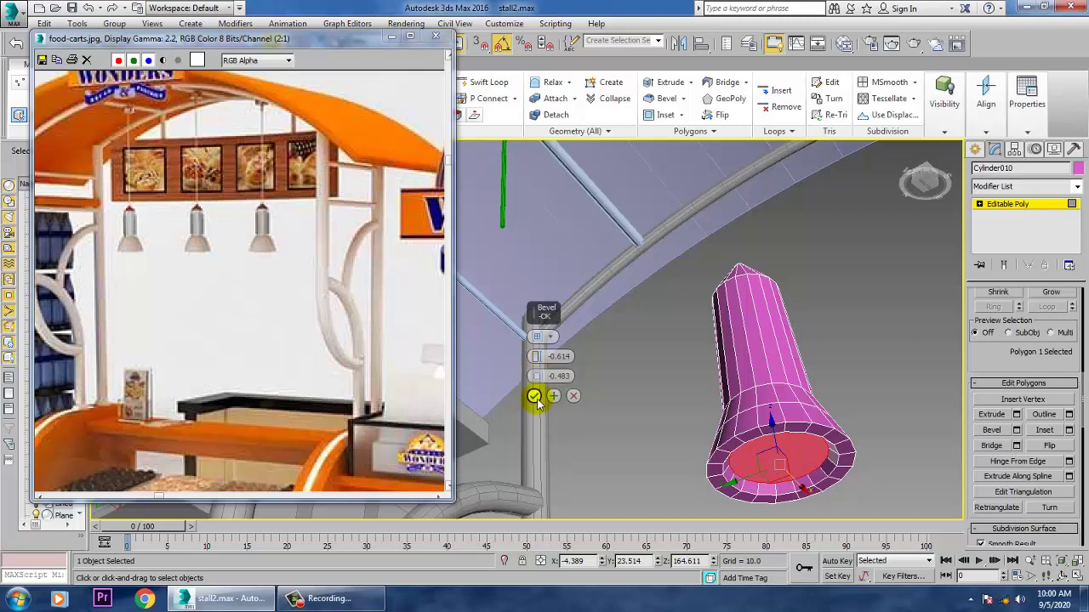
{"action": "left_click", "coordinate": [534, 395]}
{"action": "left_click", "coordinate": [1014, 205]}
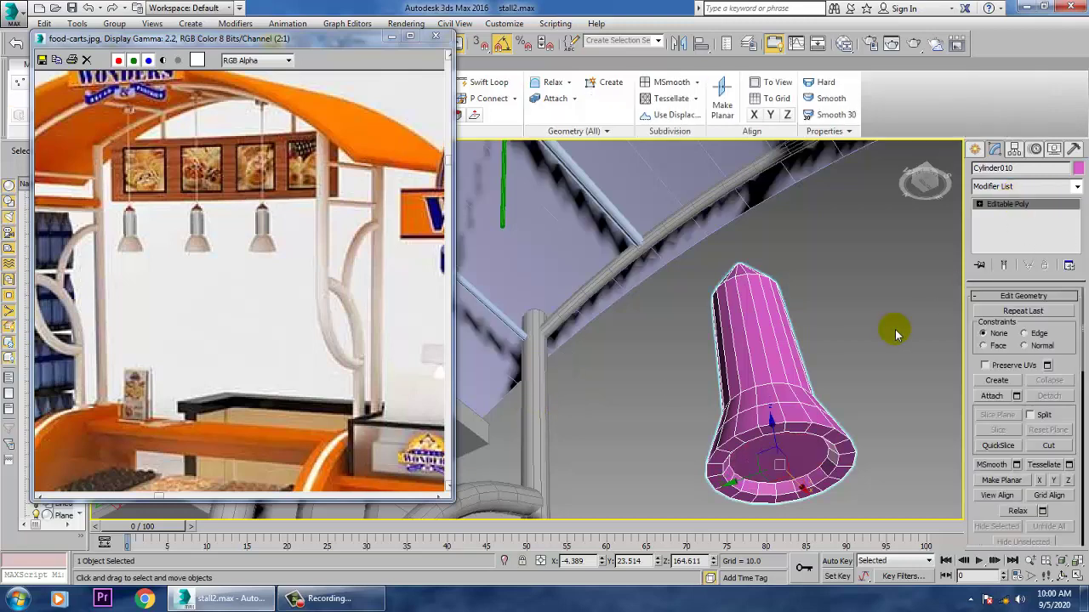
Move the lampshade up toward the hanging rod, to about Y 50.97 and Z 192.38
{"action": "scroll", "coordinate": [893, 334], "scroll_direction": "down", "scroll_amount": 6}
{"action": "middle_click_drag", "start_coordinate": [890, 337], "coordinate": [905, 404], "text": "alt"}
{"action": "scroll", "coordinate": [818, 346], "scroll_direction": "up", "scroll_amount": 4}
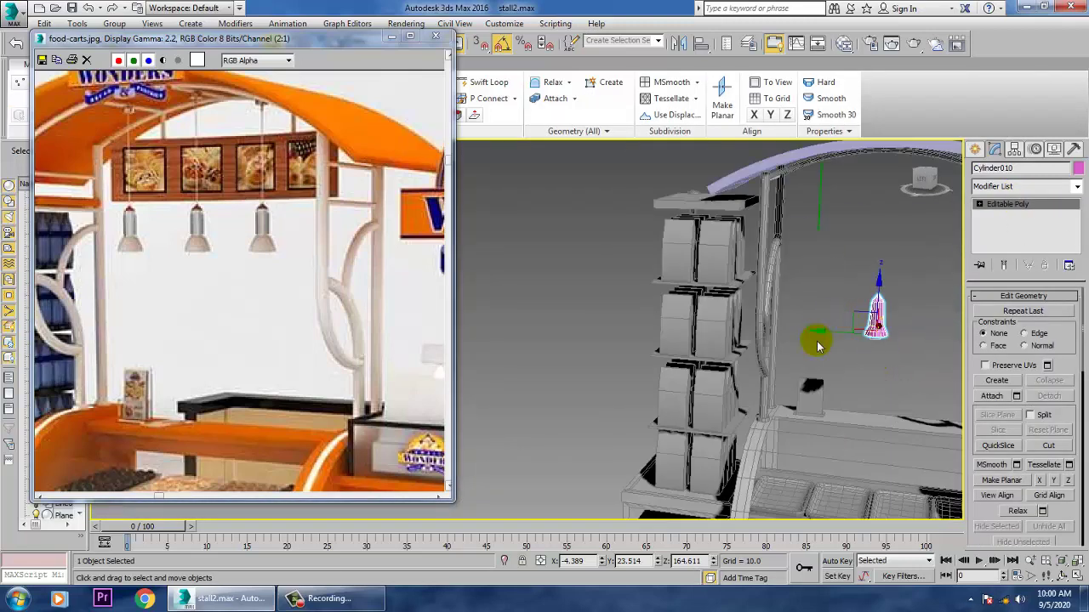
{"action": "left_click_drag", "start_coordinate": [831, 341], "coordinate": [841, 226]}
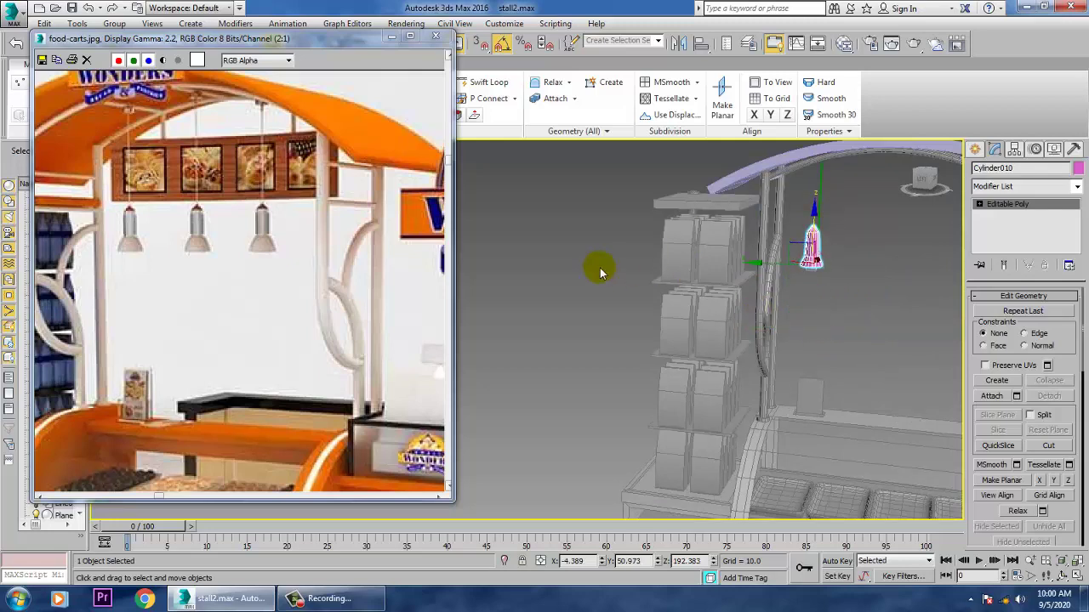
Examine the lampshade's position relative to the roof crossbars in the top view
{"action": "key", "text": "alt+w"}
{"action": "right_click", "coordinate": [506, 282]}
{"action": "key", "text": "alt+w"}
{"action": "key", "text": "z"}
{"action": "middle_click_drag", "start_coordinate": [554, 288], "coordinate": [678, 302]}
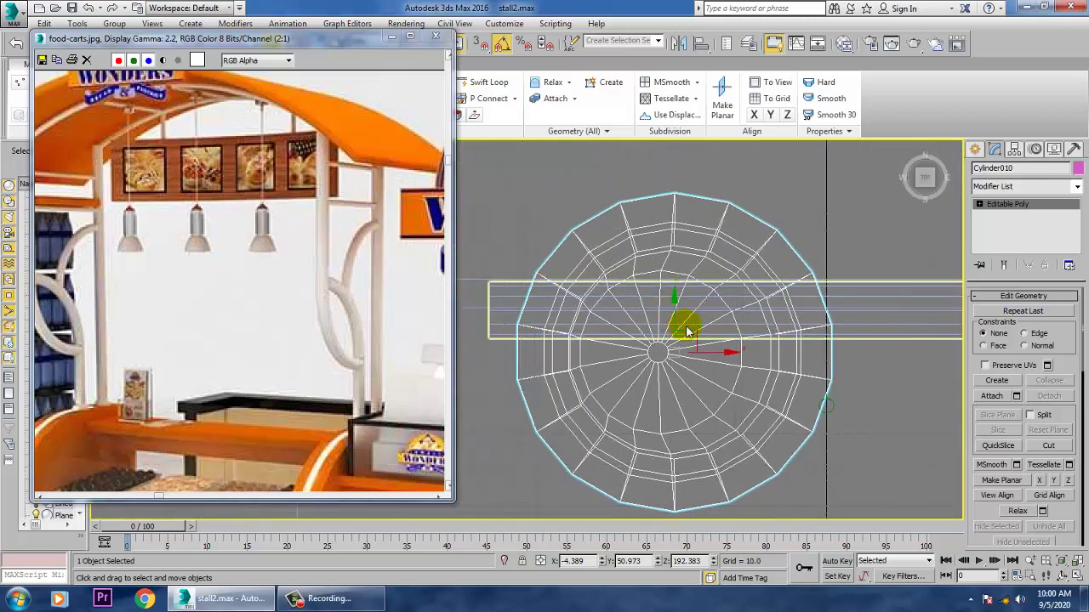
{"action": "scroll", "coordinate": [689, 331], "scroll_direction": "down", "scroll_amount": 5}
{"action": "scroll", "coordinate": [694, 335], "scroll_direction": "up", "scroll_amount": 2}
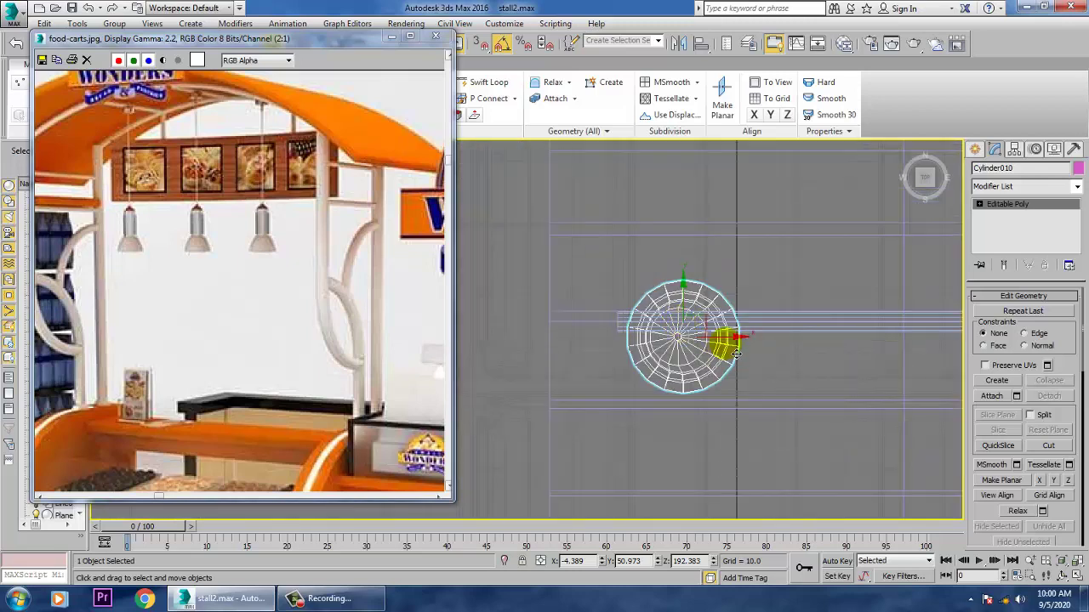
{"action": "scroll", "coordinate": [849, 356], "scroll_direction": "down", "scroll_amount": 5}
{"action": "middle_click_drag", "start_coordinate": [840, 358], "coordinate": [718, 359]}
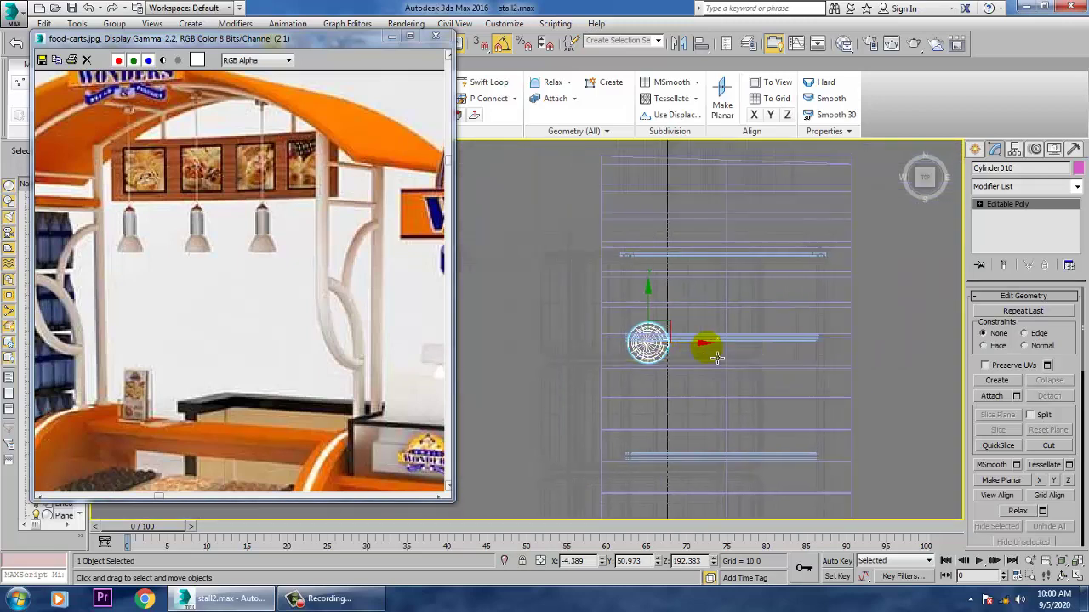
Shift the lampshade horizontally closer beneath the hanging rod, to about X -1.53 and Y 49.71
{"action": "key", "text": "alt+w"}
{"action": "middle_click", "coordinate": [853, 430]}
{"action": "key", "text": "alt+w"}
{"action": "middle_click_drag", "start_coordinate": [861, 391], "coordinate": [681, 477], "text": "alt"}
{"action": "scroll", "coordinate": [721, 378], "scroll_direction": "up", "scroll_amount": 5}
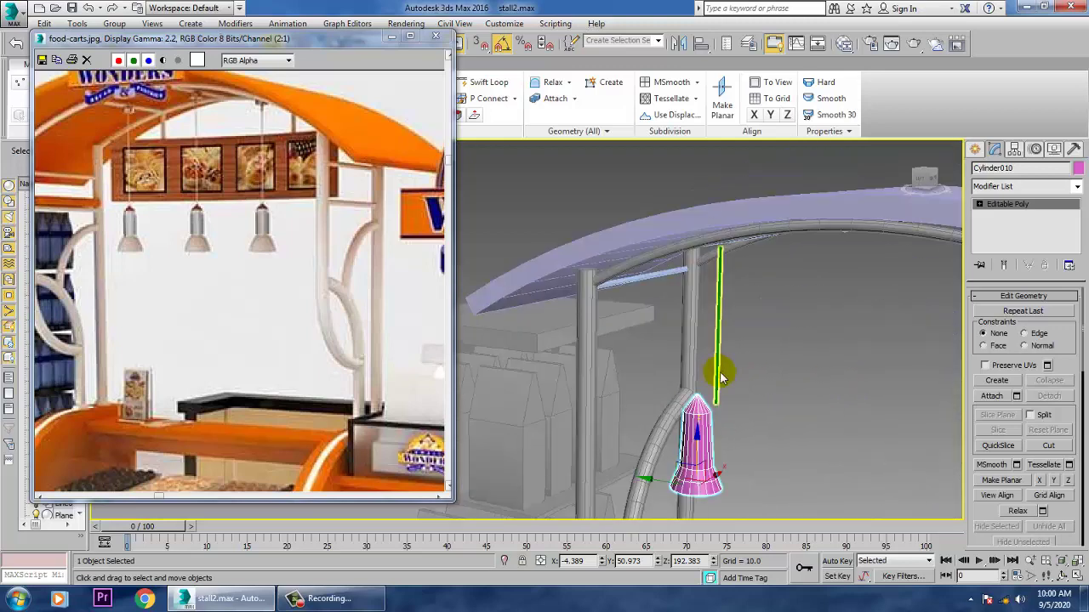
{"action": "left_click_drag", "start_coordinate": [725, 489], "coordinate": [731, 480]}
{"action": "middle_click_drag", "start_coordinate": [761, 457], "coordinate": [677, 463], "text": "alt"}
{"action": "left_click_drag", "start_coordinate": [664, 461], "coordinate": [671, 462]}
Centre the lampshade's tip on the hanging rod in the top view, at about X 0.46 and Y 49.37
{"action": "left_click_drag", "start_coordinate": [690, 361], "coordinate": [734, 417]}
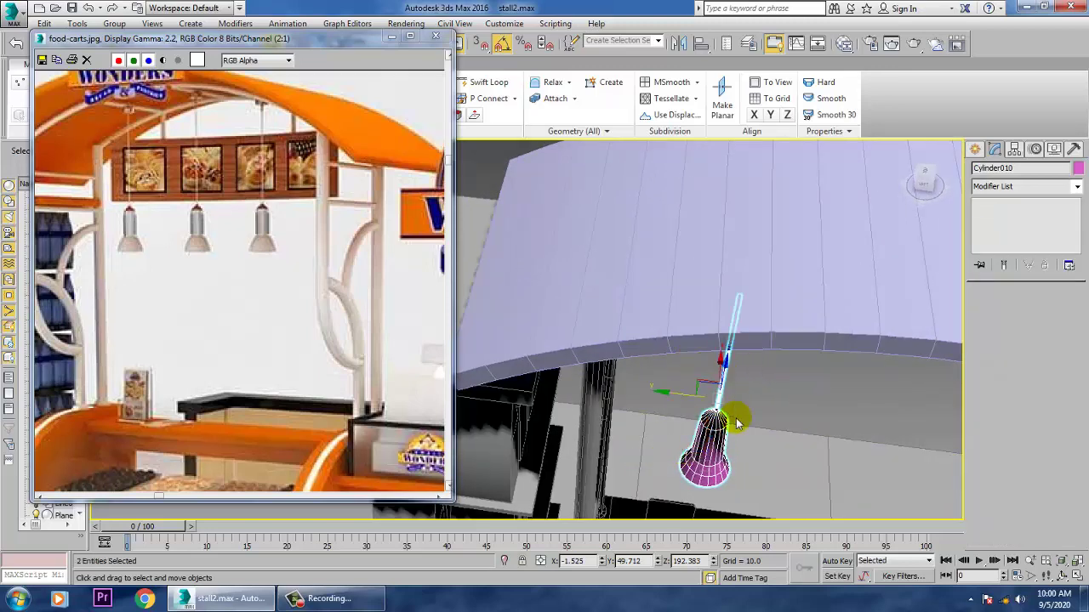
{"action": "key", "text": "alt+w"}
{"action": "right_click", "coordinate": [506, 303]}
{"action": "key", "text": "alt+w"}
{"action": "scroll", "coordinate": [611, 329], "scroll_direction": "up", "scroll_amount": 6}
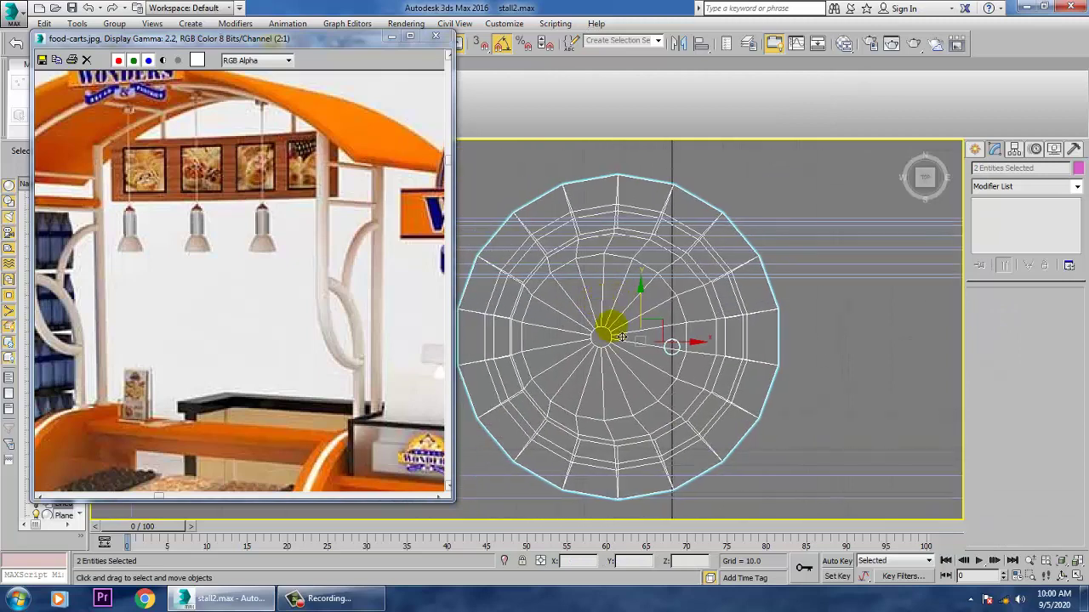
{"action": "left_click", "coordinate": [840, 346]}
{"action": "left_click", "coordinate": [657, 350]}
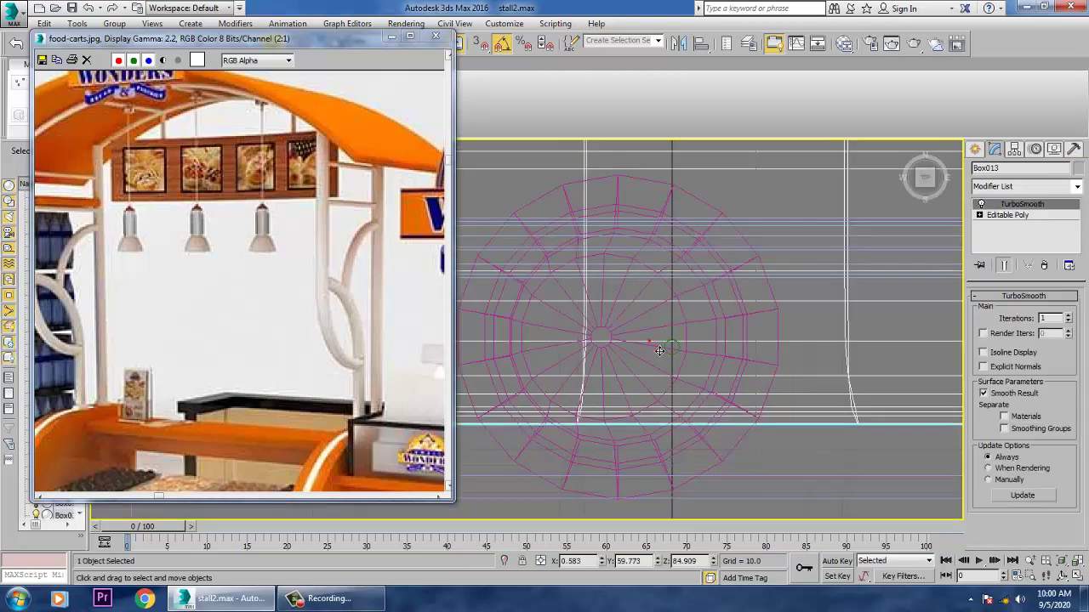
{"action": "left_click", "coordinate": [620, 498]}
{"action": "left_click", "coordinate": [624, 462]}
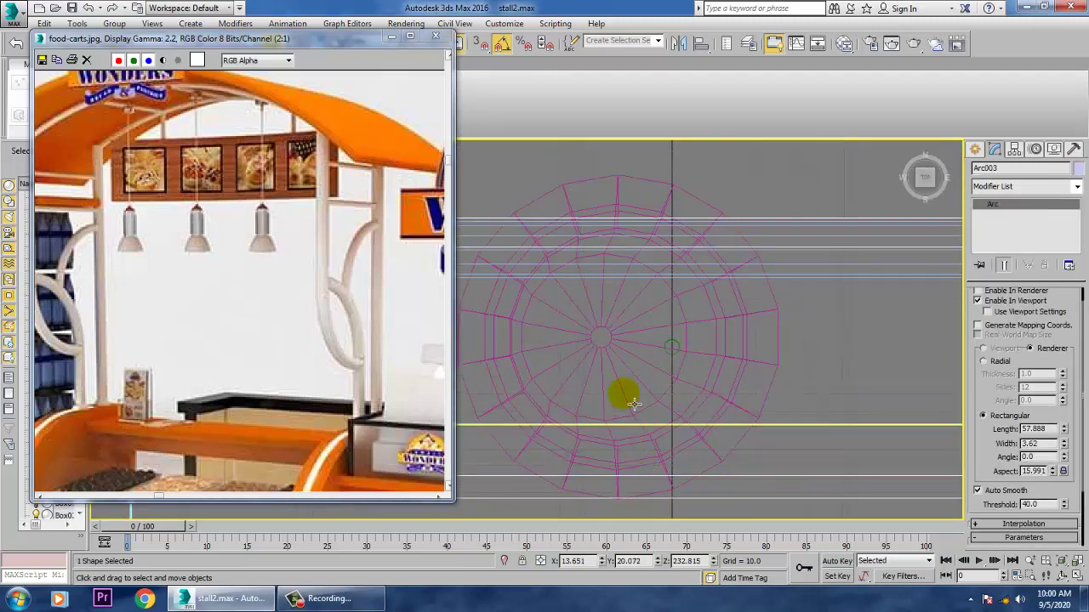
{"action": "left_click", "coordinate": [624, 392]}
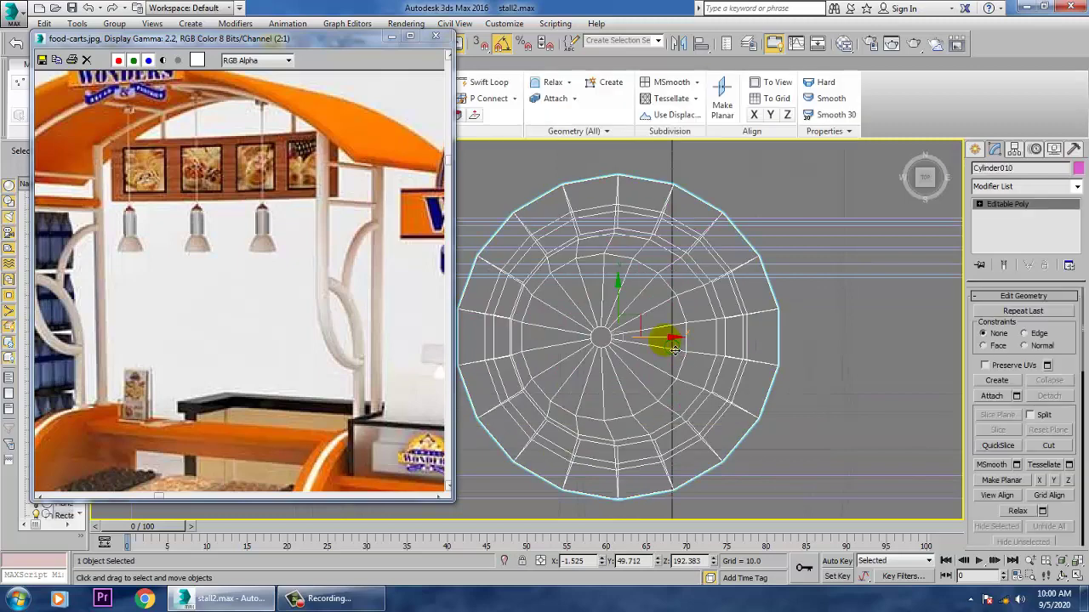
{"action": "left_click_drag", "start_coordinate": [673, 349], "coordinate": [743, 370]}
{"action": "left_click_drag", "start_coordinate": [697, 308], "coordinate": [703, 319]}
{"action": "key", "text": "alt+w"}
{"action": "right_click", "coordinate": [927, 515]}
{"action": "key", "text": "alt+w"}
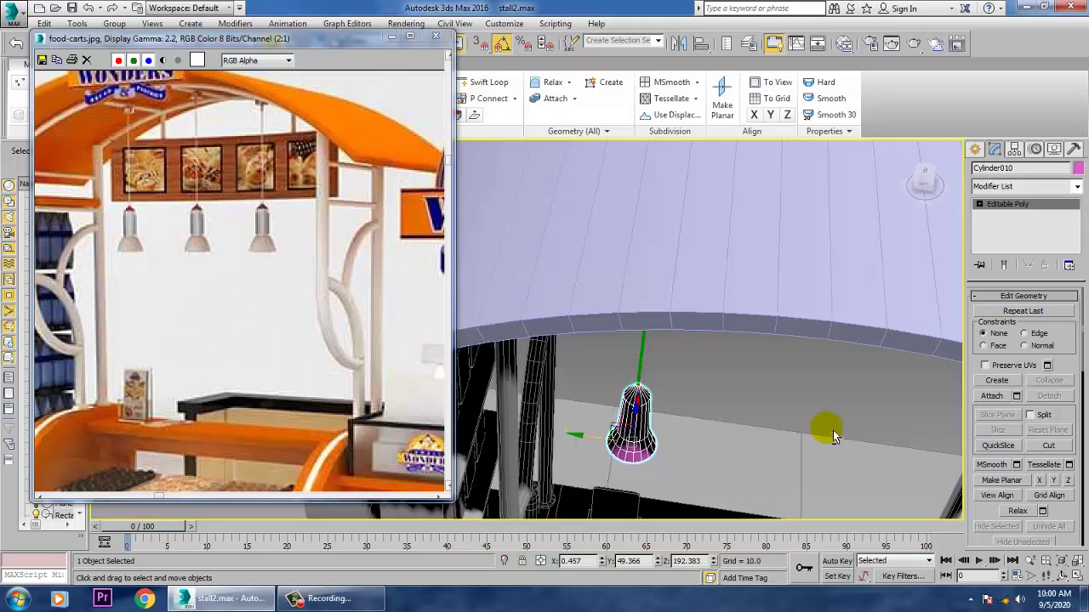
{"action": "middle_click_drag", "start_coordinate": [833, 431], "coordinate": [814, 387], "text": "alt"}
{"action": "left_click", "coordinate": [642, 421]}
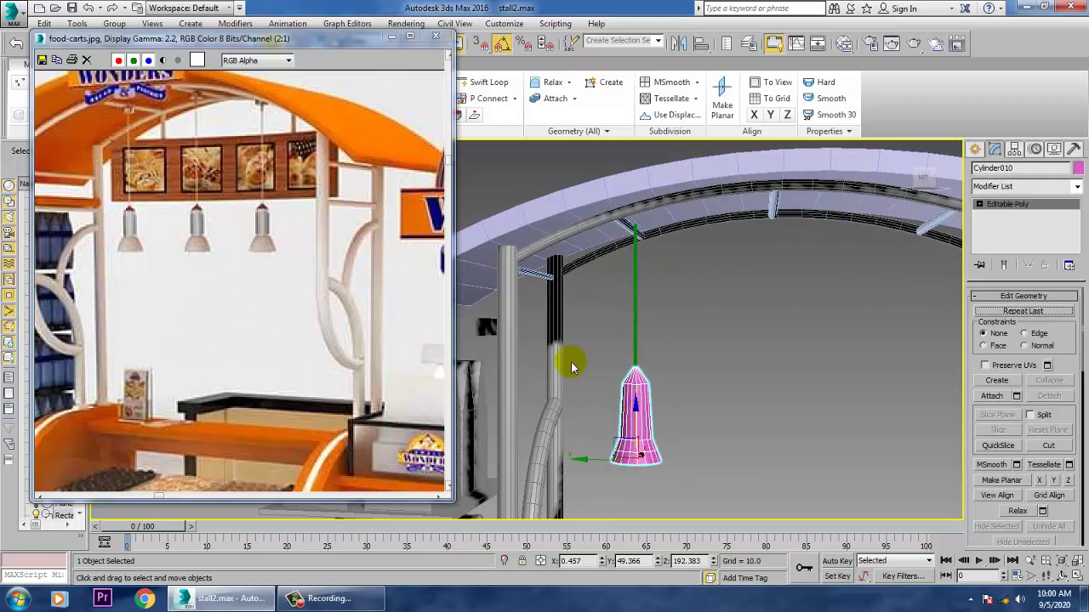
Create a cylinder of radius about 1.65 beside the stall and centre it on the rod at about X 0.25, Y 49.69
{"action": "left_click", "coordinate": [976, 149]}
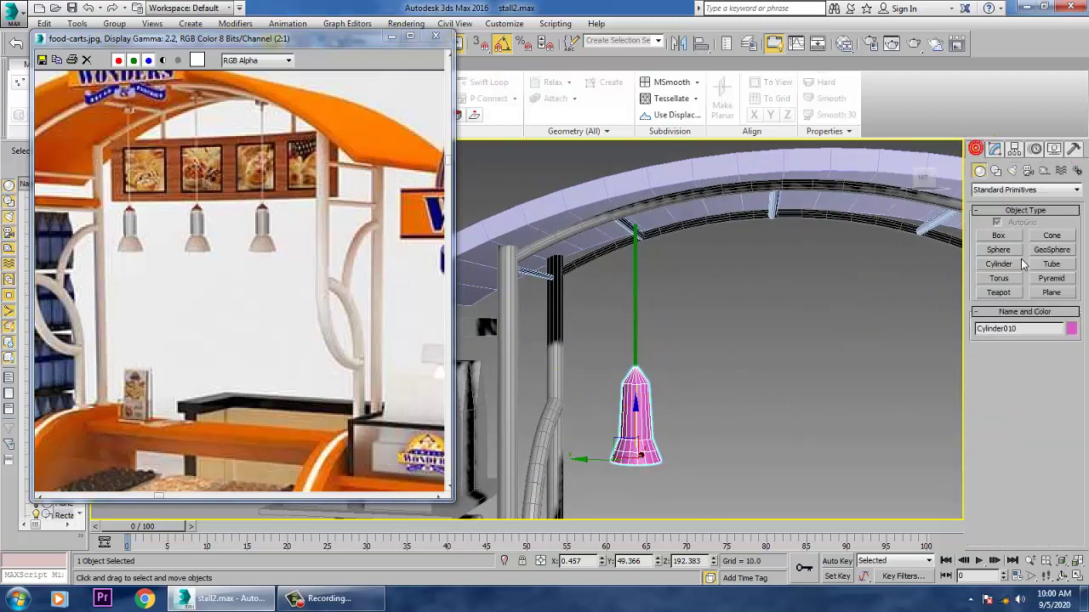
{"action": "left_click", "coordinate": [999, 264]}
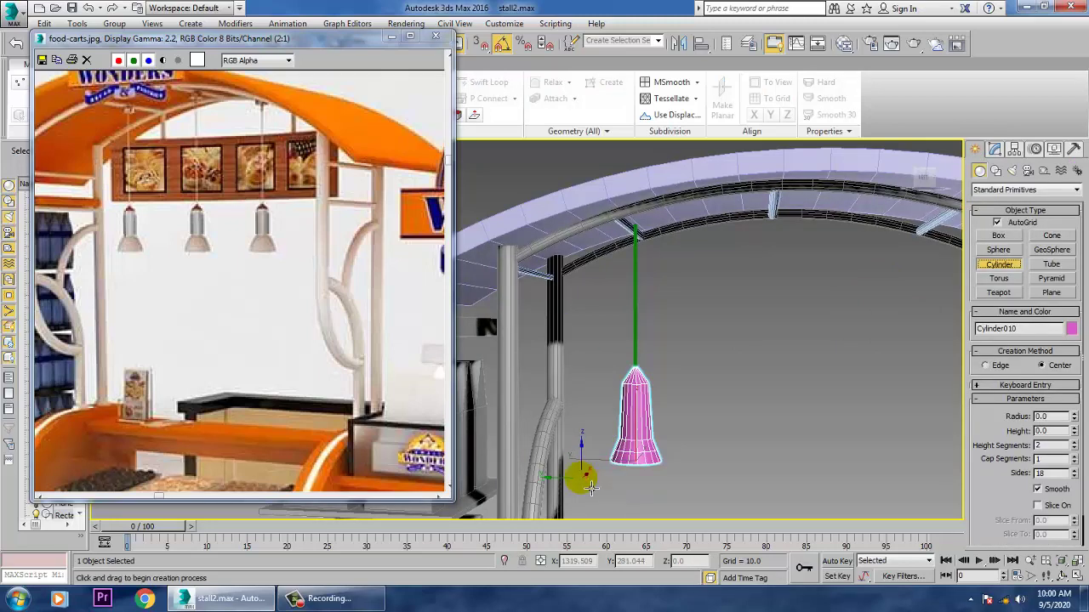
{"action": "key", "text": "alt+w"}
{"action": "key", "text": "alt+w"}
{"action": "middle_click_drag", "start_coordinate": [559, 303], "coordinate": [682, 342]}
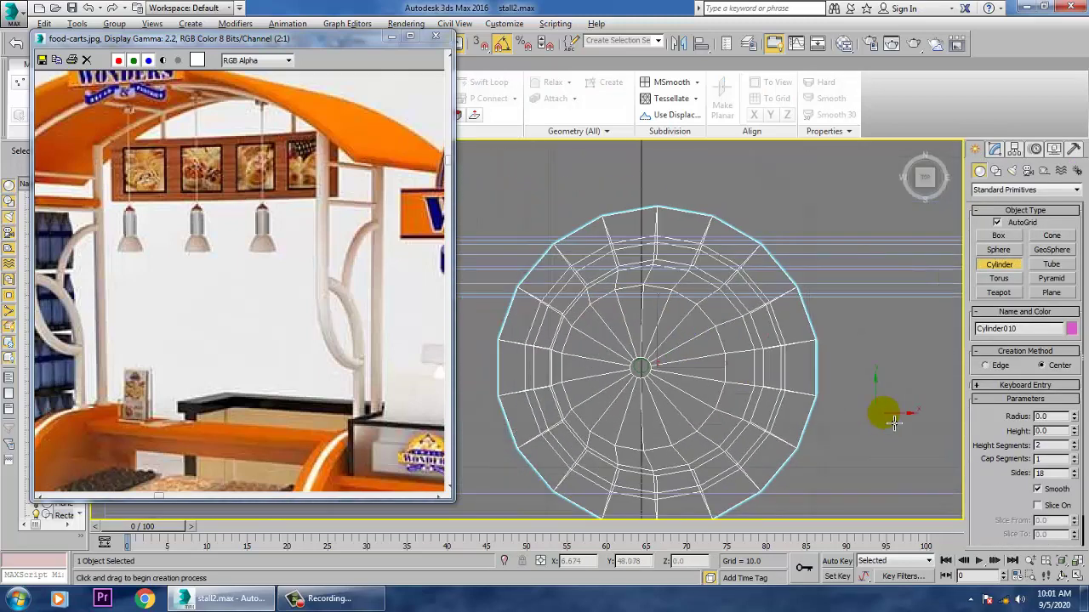
{"action": "middle_click_drag", "start_coordinate": [628, 390], "coordinate": [816, 397]}
{"action": "scroll", "coordinate": [775, 399], "scroll_direction": "down", "scroll_amount": 4}
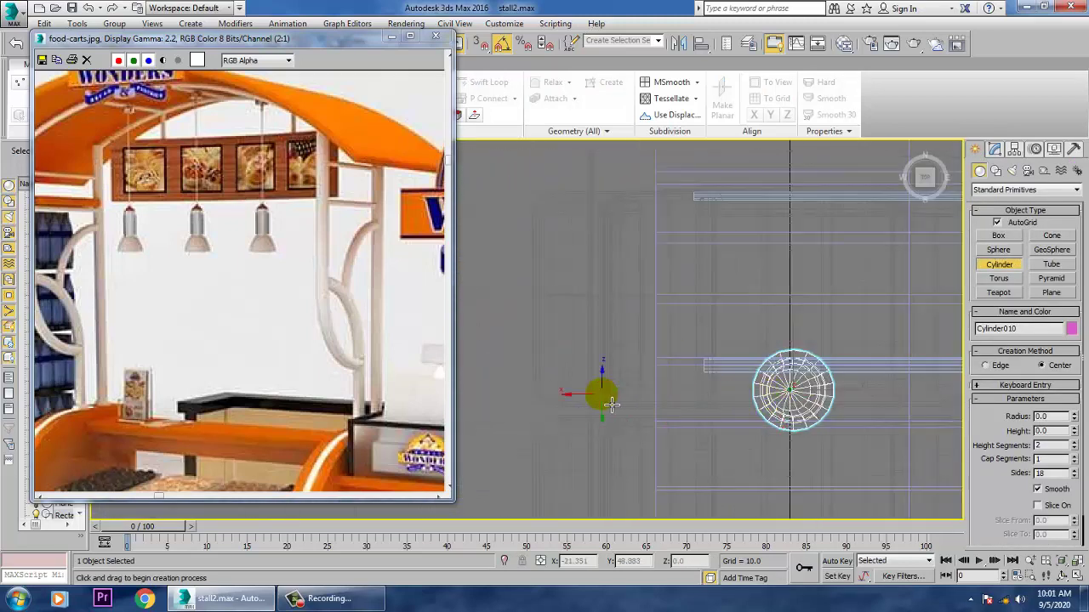
{"action": "scroll", "coordinate": [611, 408], "scroll_direction": "down", "scroll_amount": 1}
{"action": "middle_click_drag", "start_coordinate": [482, 416], "coordinate": [615, 429]}
{"action": "left_click_drag", "start_coordinate": [509, 422], "coordinate": [518, 427]}
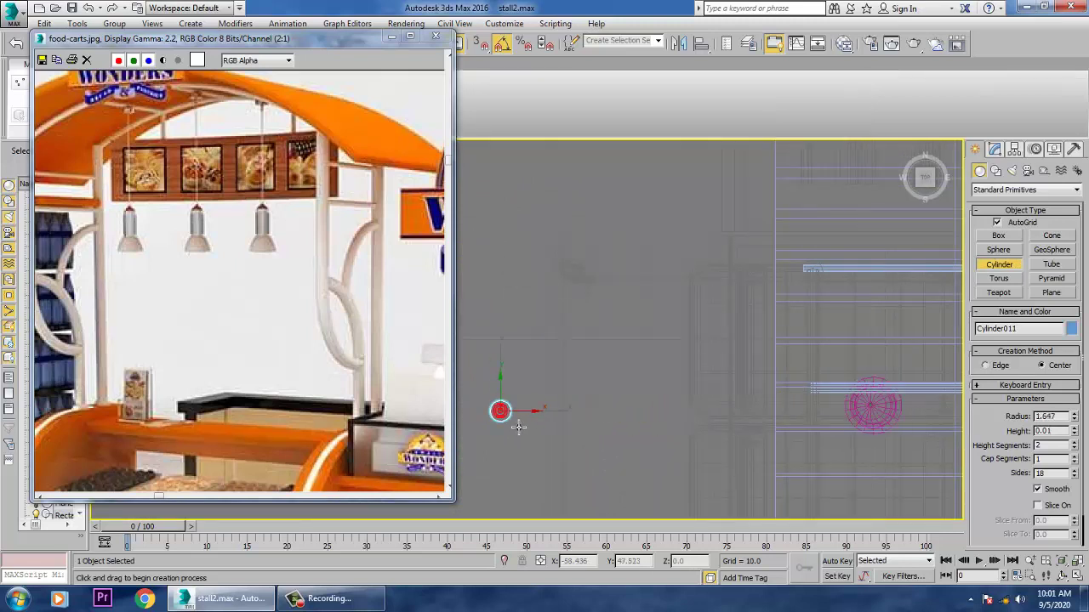
{"action": "key", "text": "w"}
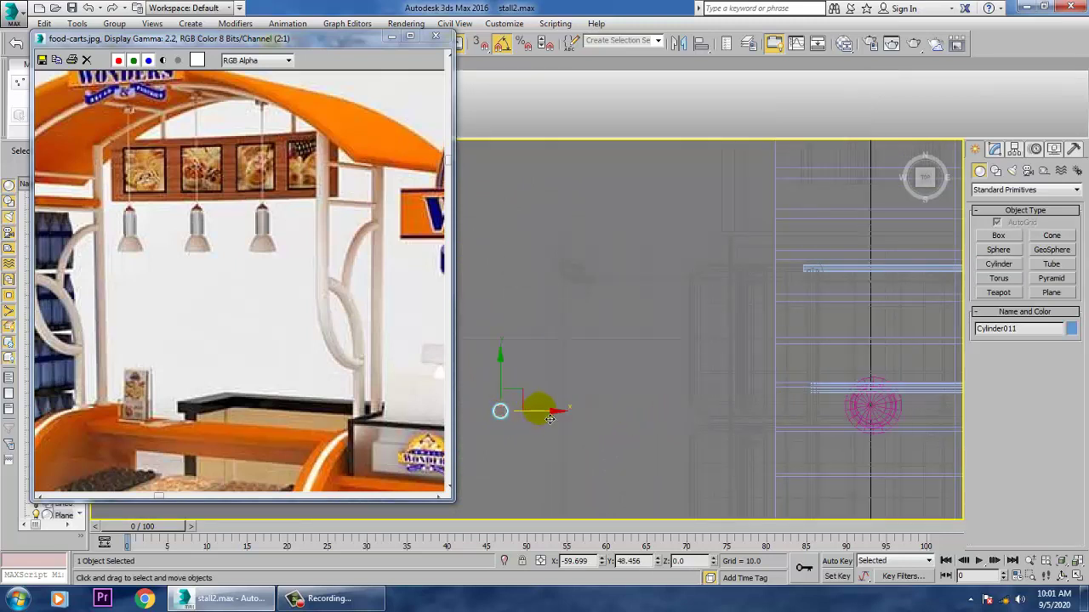
{"action": "left_click_drag", "start_coordinate": [549, 422], "coordinate": [893, 400]}
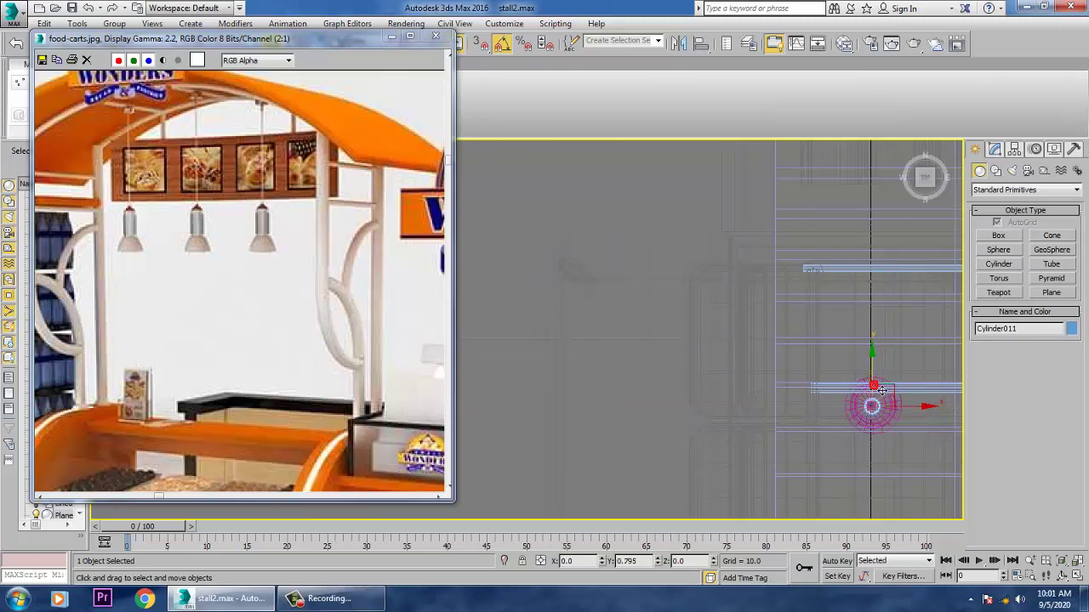
Raise the small cylinder along the hanging rod up to the roof crossbar
{"action": "key", "text": "alt+w"}
{"action": "right_click", "coordinate": [872, 484]}
{"action": "key", "text": "alt+w"}
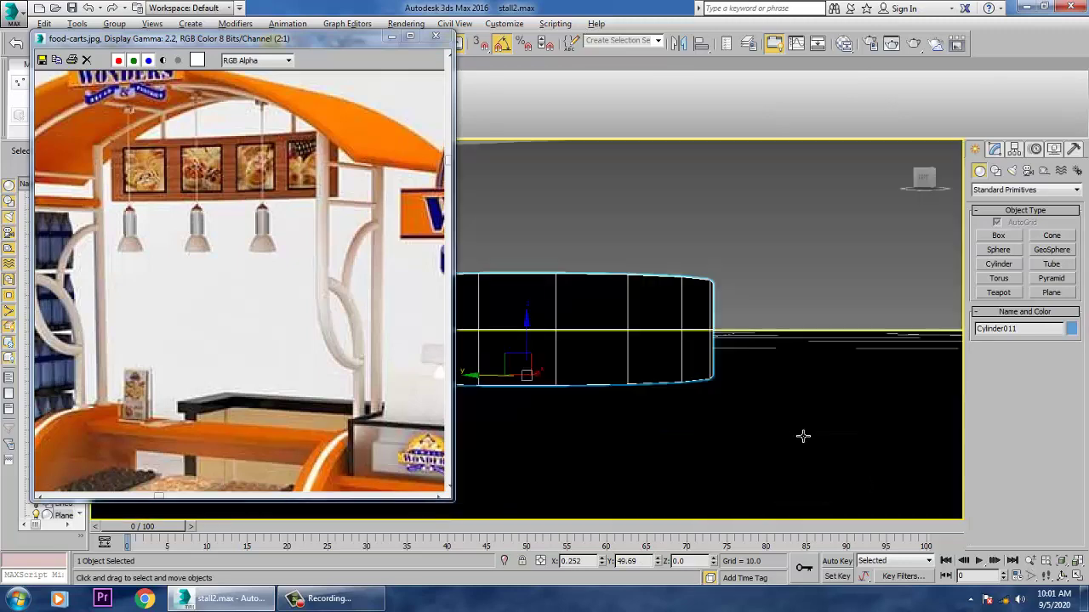
{"action": "scroll", "coordinate": [799, 446], "scroll_direction": "down", "scroll_amount": 10}
{"action": "middle_click_drag", "start_coordinate": [831, 429], "coordinate": [729, 476], "text": "alt"}
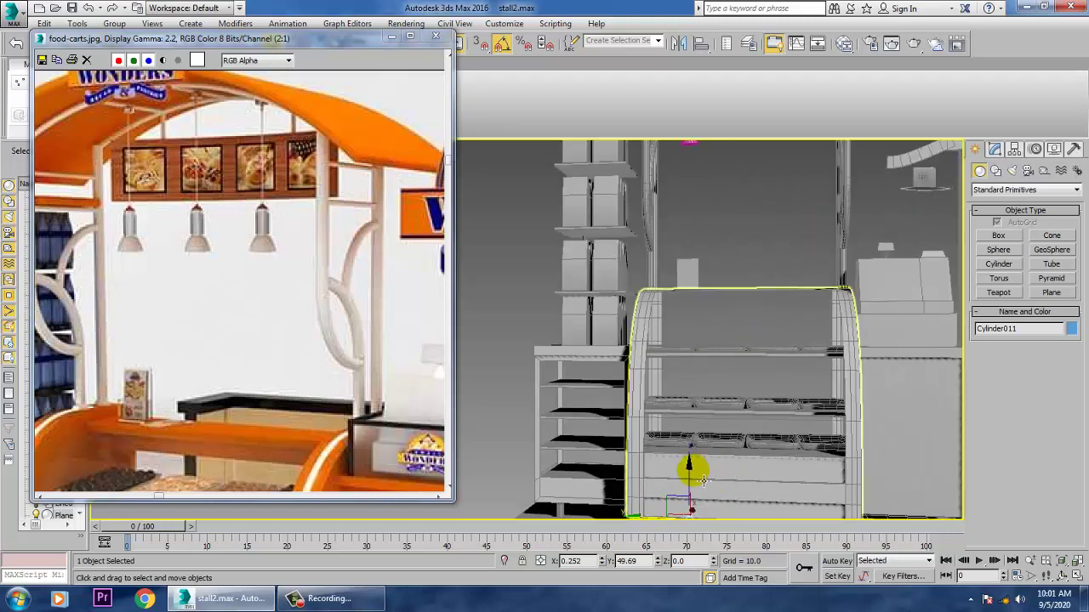
{"action": "left_click_drag", "start_coordinate": [703, 481], "coordinate": [671, 135]}
{"action": "key", "text": "z"}
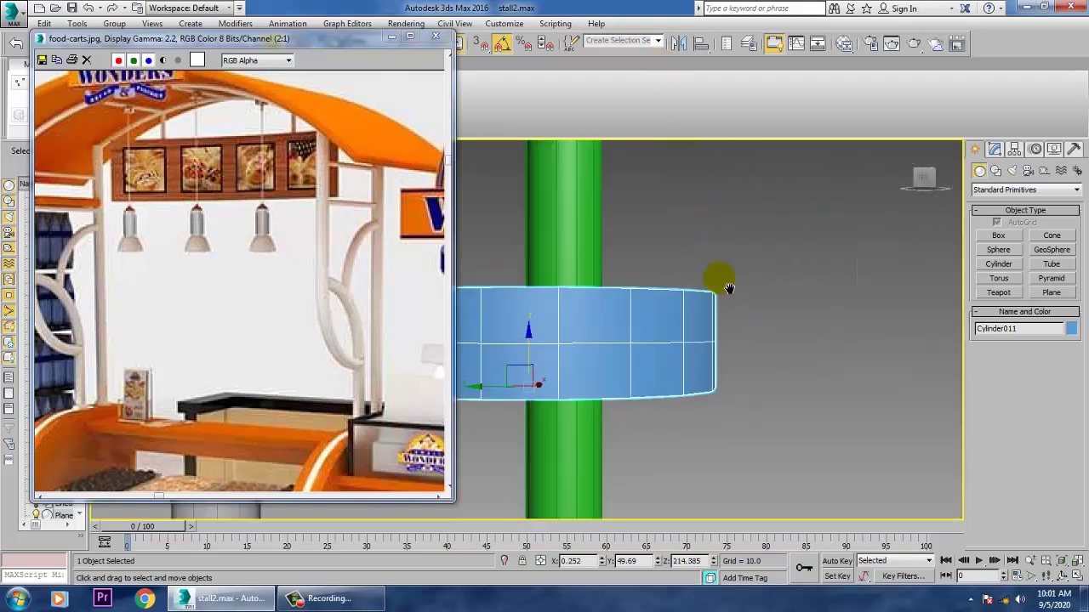
{"action": "scroll", "coordinate": [724, 297], "scroll_direction": "down", "scroll_amount": 5}
{"action": "left_click_drag", "start_coordinate": [717, 342], "coordinate": [705, 97]}
Scale the small cylinder down slightly and uniformly around the hanging rod
{"action": "middle_click_drag", "start_coordinate": [723, 190], "coordinate": [748, 392]}
{"action": "key", "text": "z"}
{"action": "scroll", "coordinate": [721, 332], "scroll_direction": "down", "scroll_amount": 4}
{"action": "key", "text": "r"}
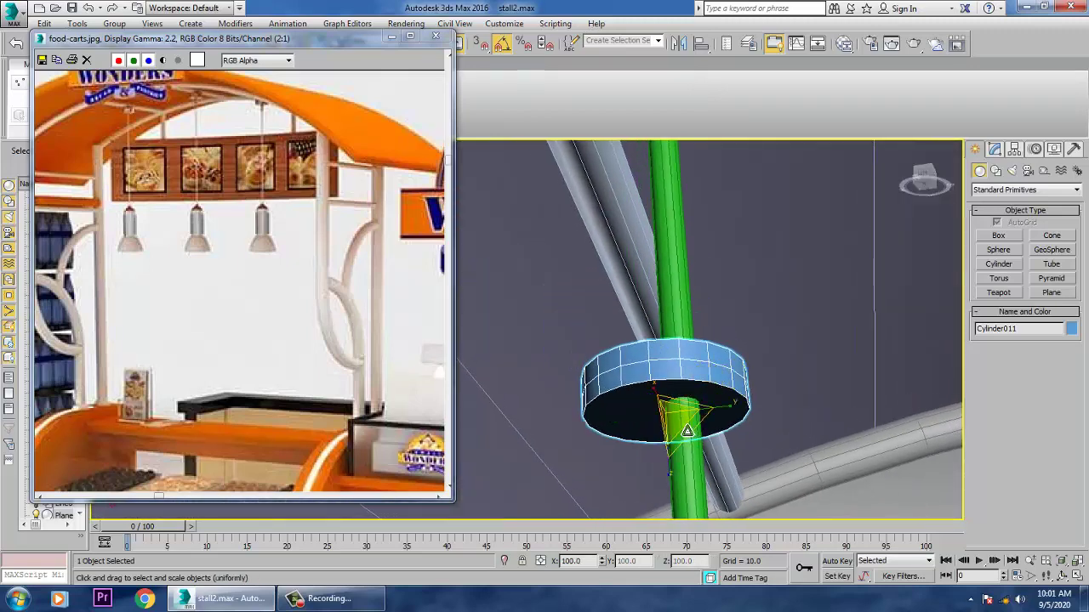
{"action": "mouse_move", "coordinate": [708, 415]}
{"action": "left_mouse_down"}
{"action": "mouse_move", "coordinate": [699, 441]}
{"action": "mouse_move", "coordinate": [705, 426]}
{"action": "left_mouse_up"}
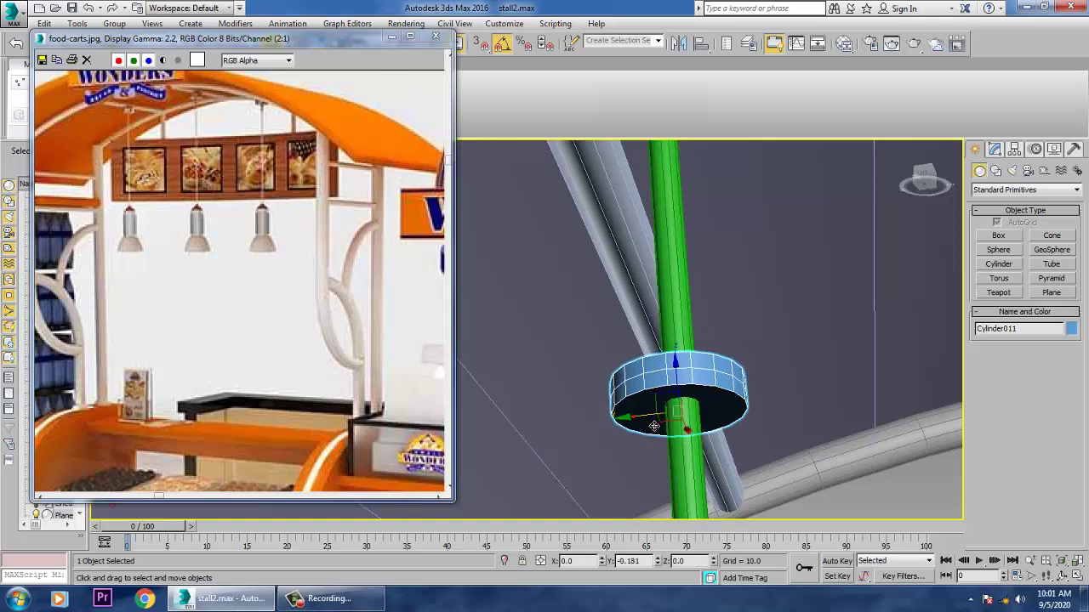
Raise the small cylinder up the hanging rod to the roof crossbar and scale it uniformly to about 67 percent
{"action": "middle_click_drag", "start_coordinate": [643, 429], "coordinate": [683, 416], "text": "alt"}
{"action": "left_click_drag", "start_coordinate": [677, 397], "coordinate": [688, 246]}
{"action": "key", "text": "r"}
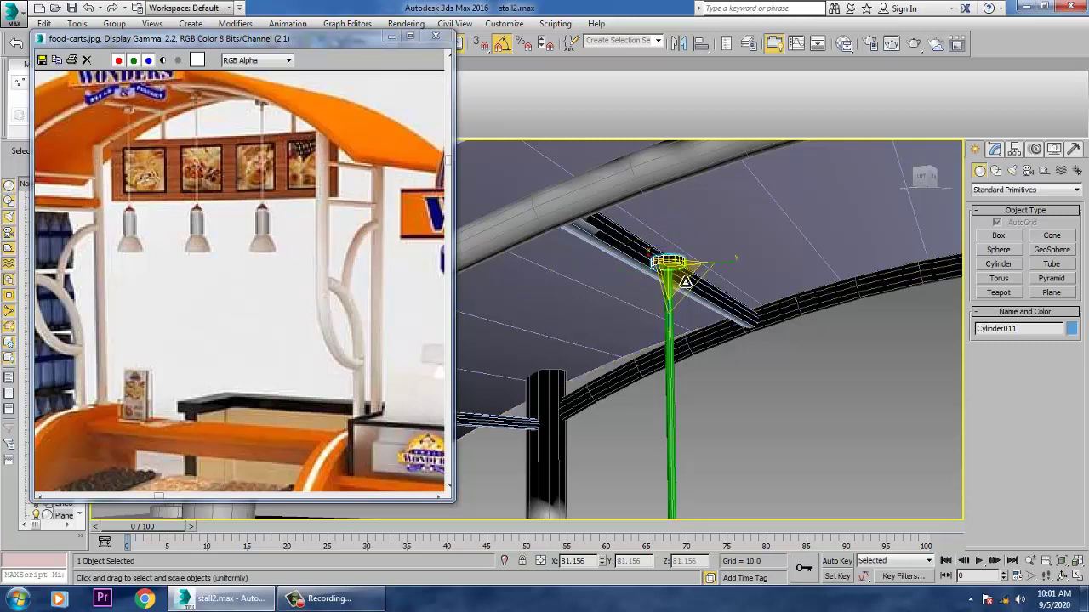
{"action": "left_click_drag", "start_coordinate": [699, 295], "coordinate": [680, 365]}
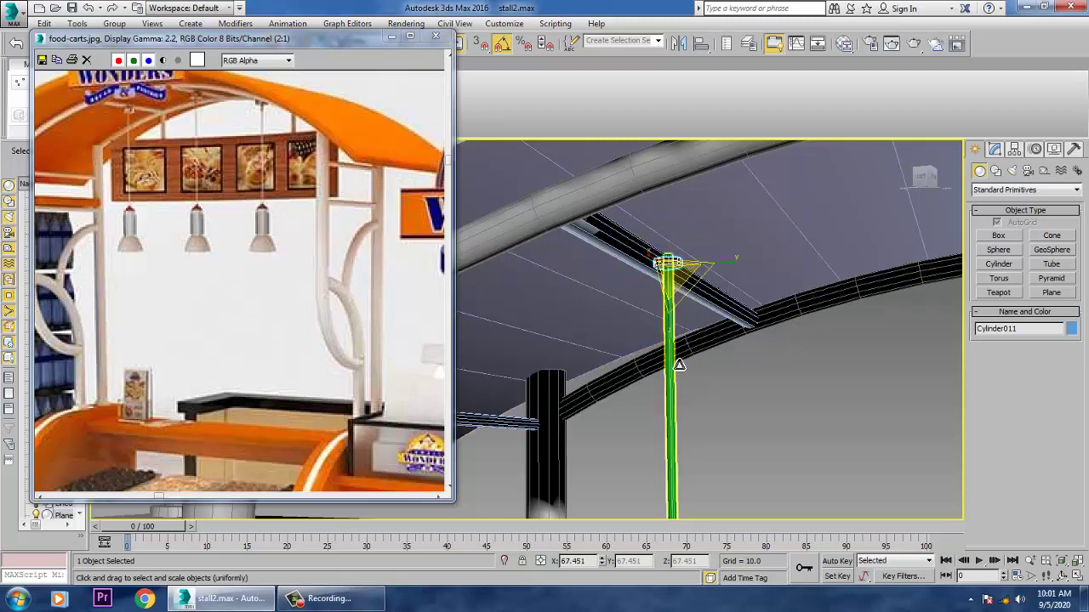
Select the rod, small mount cylinder and lampshade together and move the whole lamp about 2.75 along Y to its crossbar
{"action": "left_click", "coordinate": [675, 366], "text": "ctrl"}
{"action": "middle_click_drag", "start_coordinate": [672, 417], "coordinate": [672, 268]}
{"action": "scroll", "coordinate": [734, 400], "scroll_direction": "down", "scroll_amount": 6}
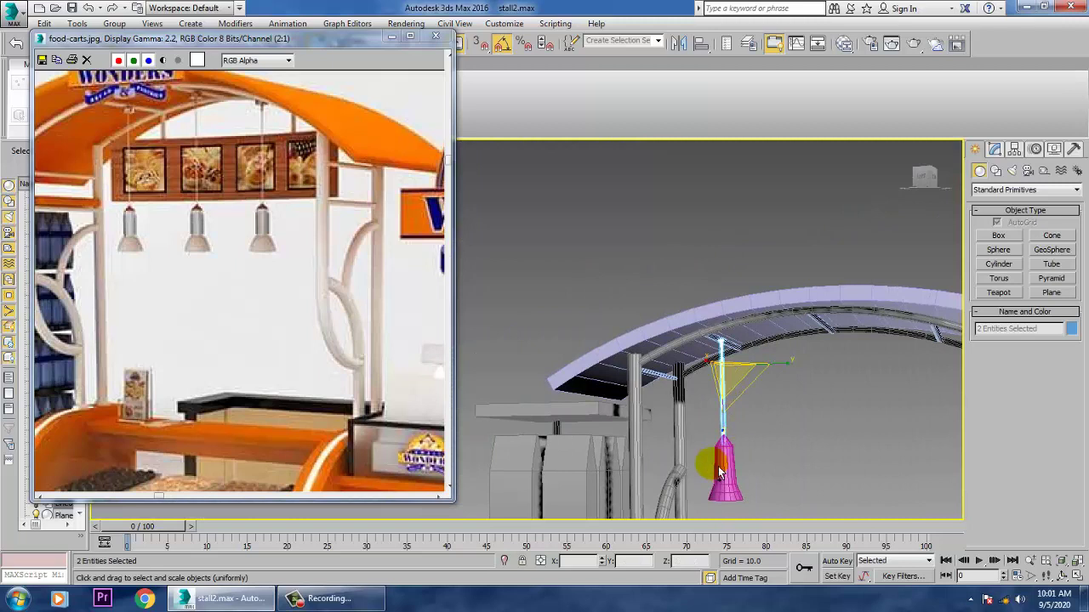
{"action": "left_click", "coordinate": [726, 413]}
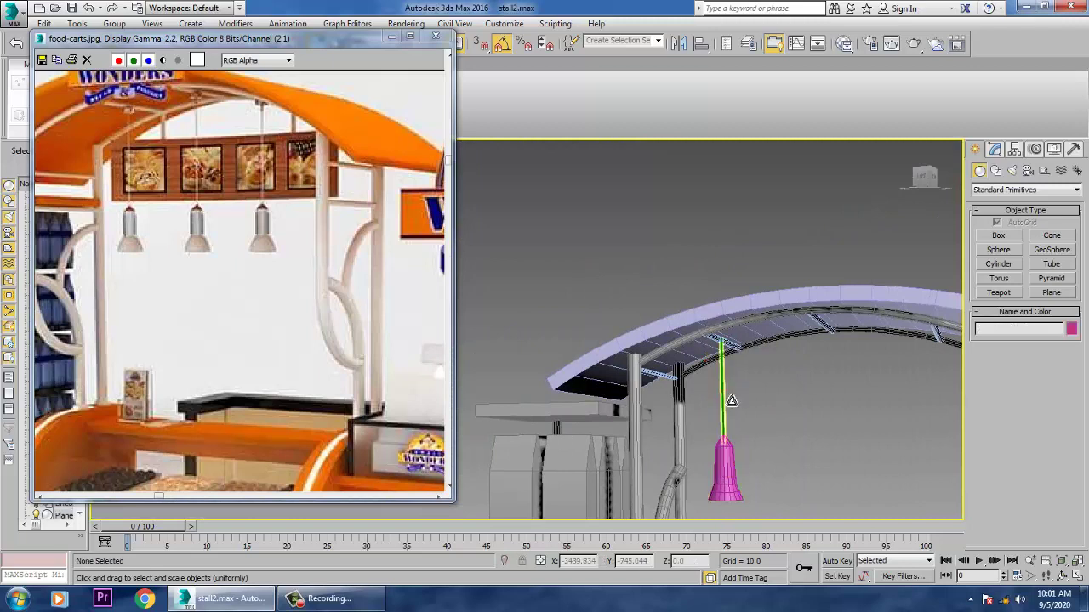
{"action": "left_click", "coordinate": [727, 398]}
{"action": "left_click", "coordinate": [730, 347], "text": "ctrl"}
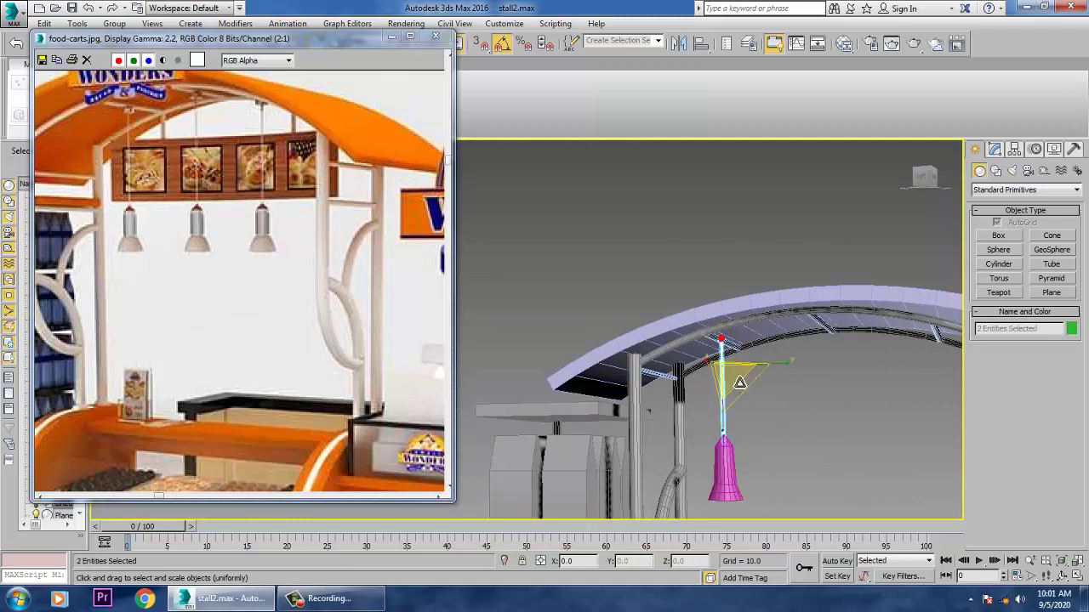
{"action": "left_click", "coordinate": [738, 480], "text": "ctrl"}
{"action": "mouse_move", "coordinate": [753, 427]}
{"action": "middle_mouse_down", "text": "alt"}
{"action": "mouse_move", "coordinate": [775, 433]}
{"action": "mouse_move", "coordinate": [761, 434]}
{"action": "middle_mouse_up", "text": "alt"}
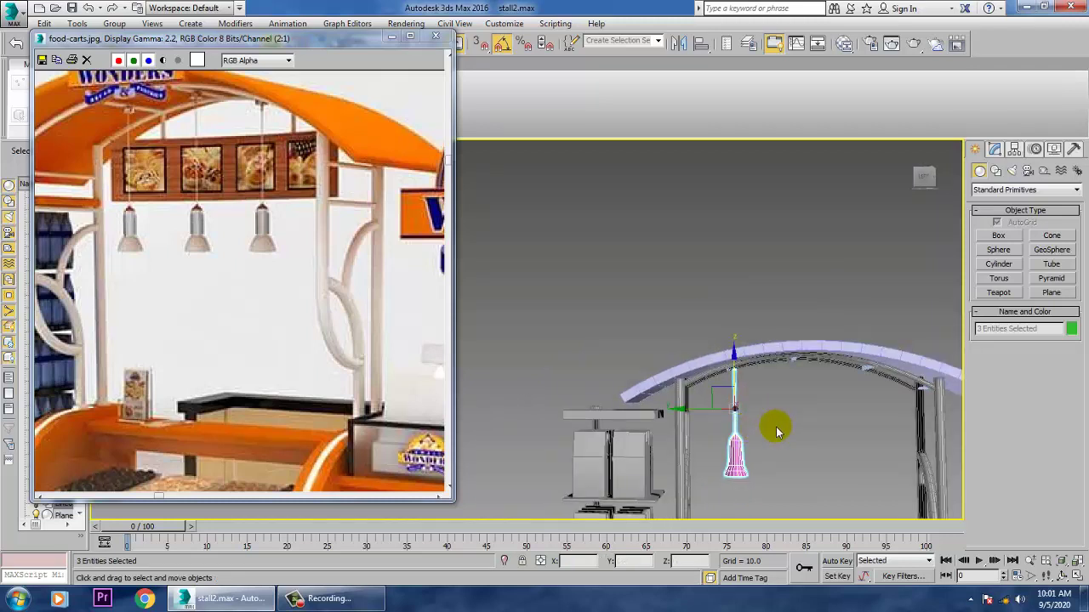
{"action": "left_click_drag", "start_coordinate": [701, 419], "coordinate": [699, 419]}
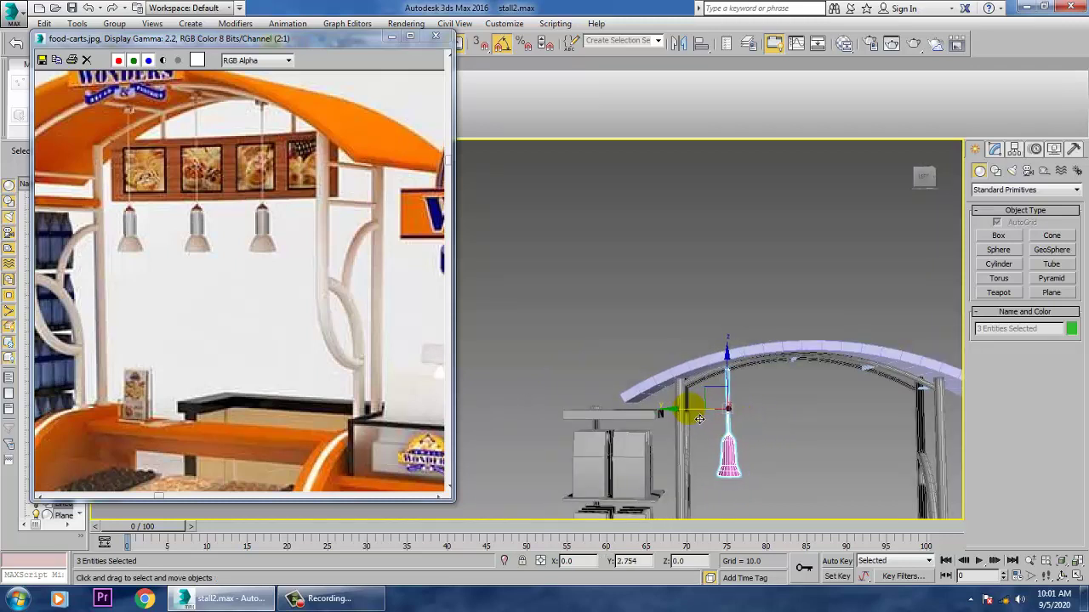
In the left view, make one copy of the complete lamp near the middle roof crossbar, using the Copy option
{"action": "middle_click_drag", "start_coordinate": [774, 409], "coordinate": [718, 338]}
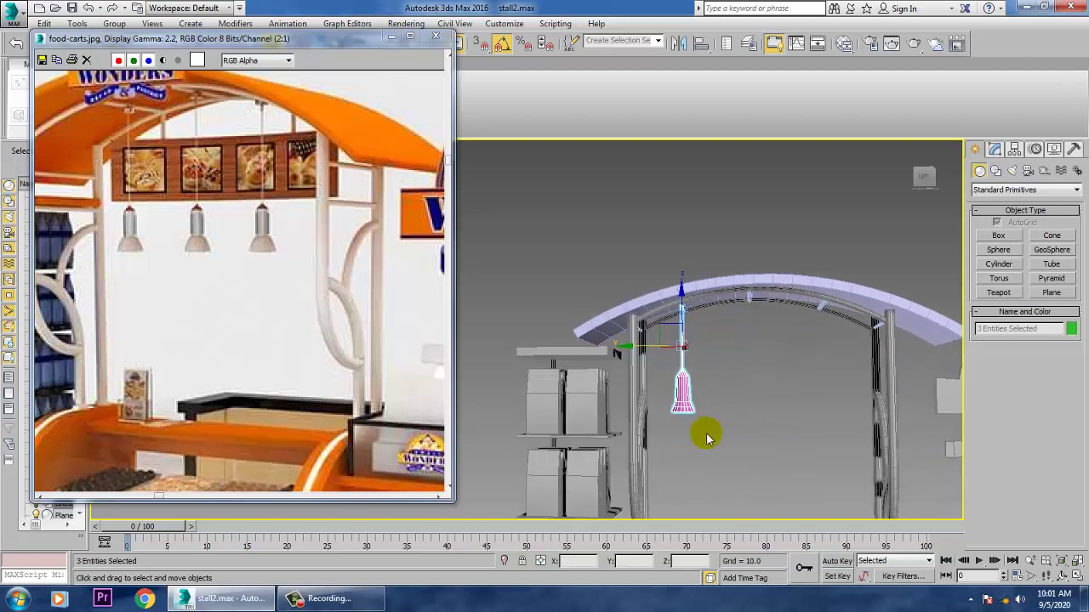
{"action": "key", "text": "alt+w"}
{"action": "middle_click_drag", "start_coordinate": [769, 256], "coordinate": [732, 255]}
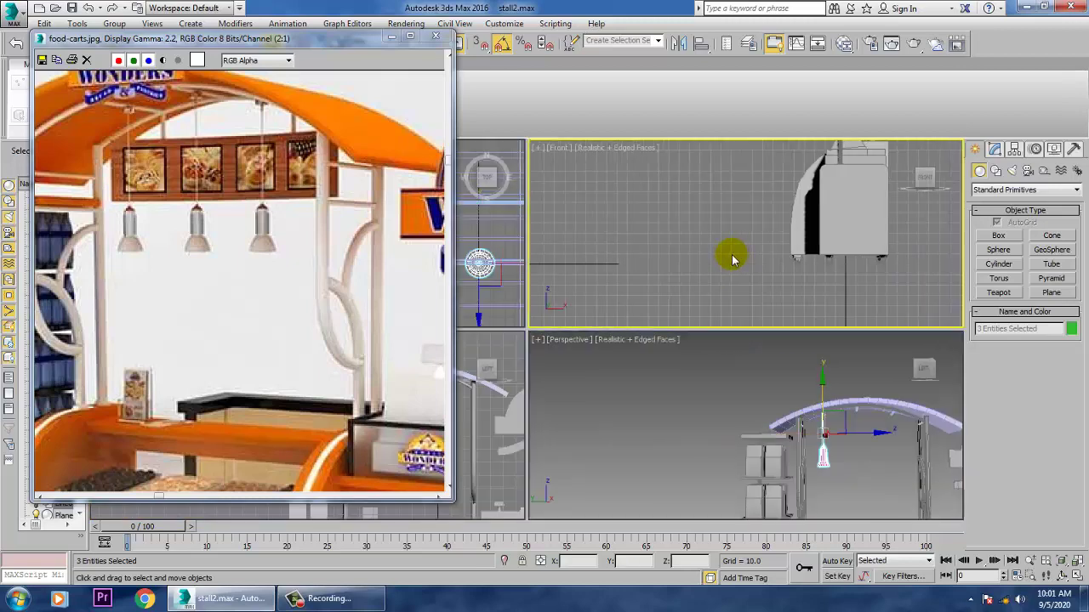
{"action": "key", "text": "alt+w"}
{"action": "scroll", "coordinate": [515, 448], "scroll_direction": "up", "scroll_amount": 6}
{"action": "scroll", "coordinate": [648, 389], "scroll_direction": "down", "scroll_amount": 6}
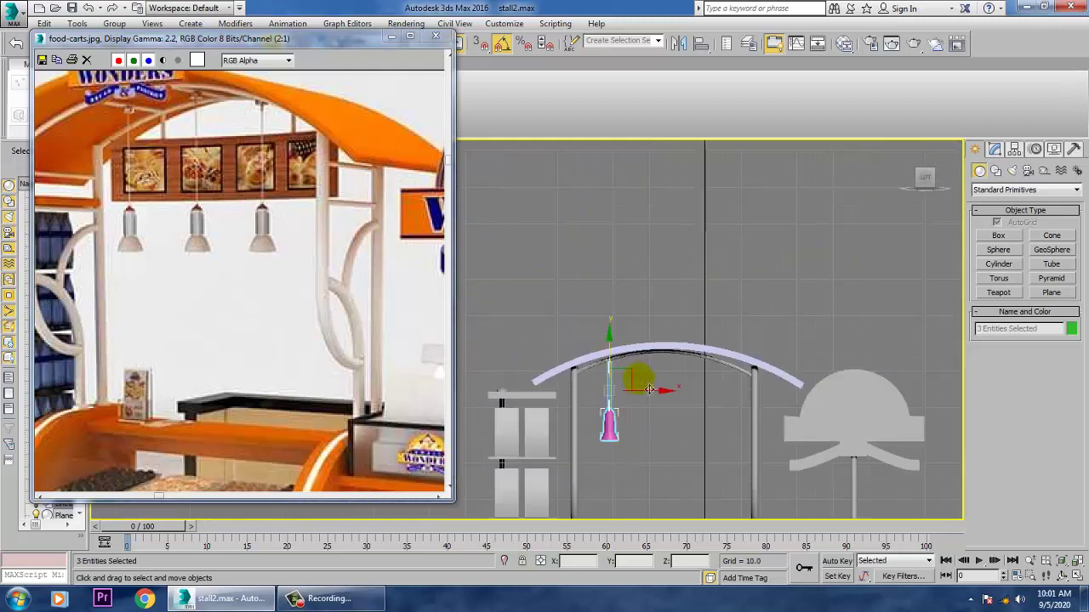
{"action": "scroll", "coordinate": [655, 412], "scroll_direction": "up", "scroll_amount": 3}
{"action": "mouse_move", "coordinate": [625, 388]}
{"action": "left_mouse_down", "text": "shift"}
{"action": "mouse_move", "coordinate": [738, 396]}
{"action": "mouse_move", "coordinate": [728, 398]}
{"action": "left_mouse_up", "text": "shift"}
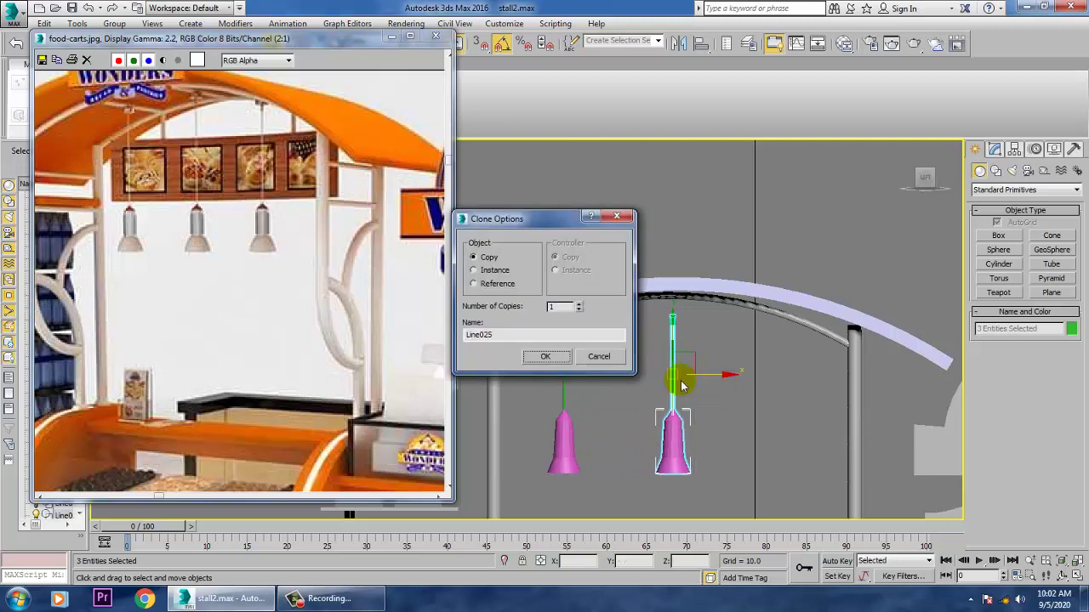
{"action": "left_click", "coordinate": [538, 358]}
Show the left view in wireframe and align the copied lamp horizontally with the middle crossbar
{"action": "key", "text": "F3"}
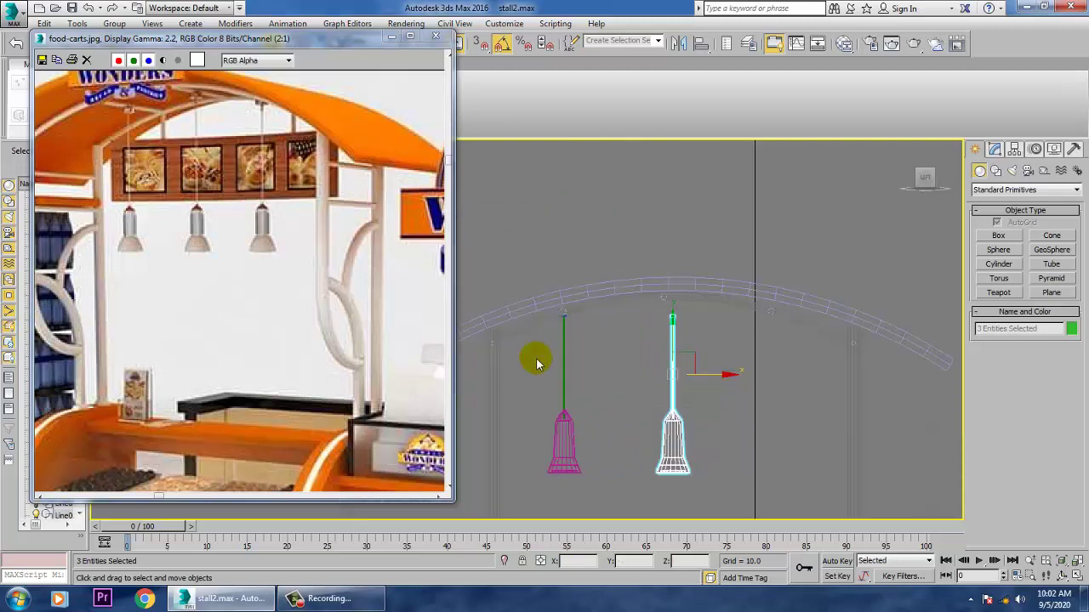
{"action": "scroll", "coordinate": [689, 390], "scroll_direction": "up", "scroll_amount": 3}
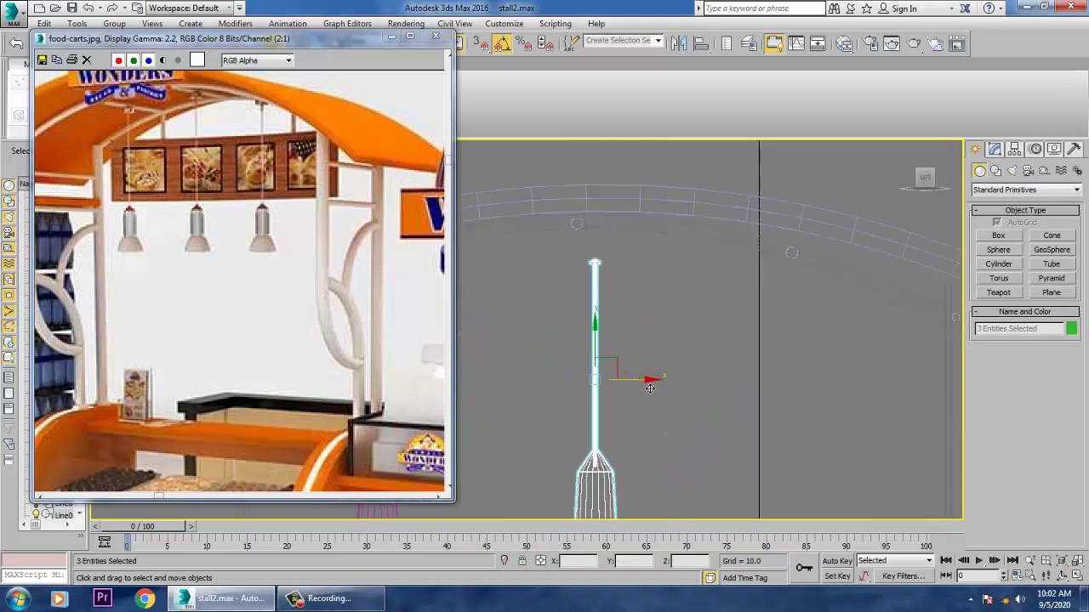
{"action": "left_click_drag", "start_coordinate": [650, 388], "coordinate": [626, 382]}
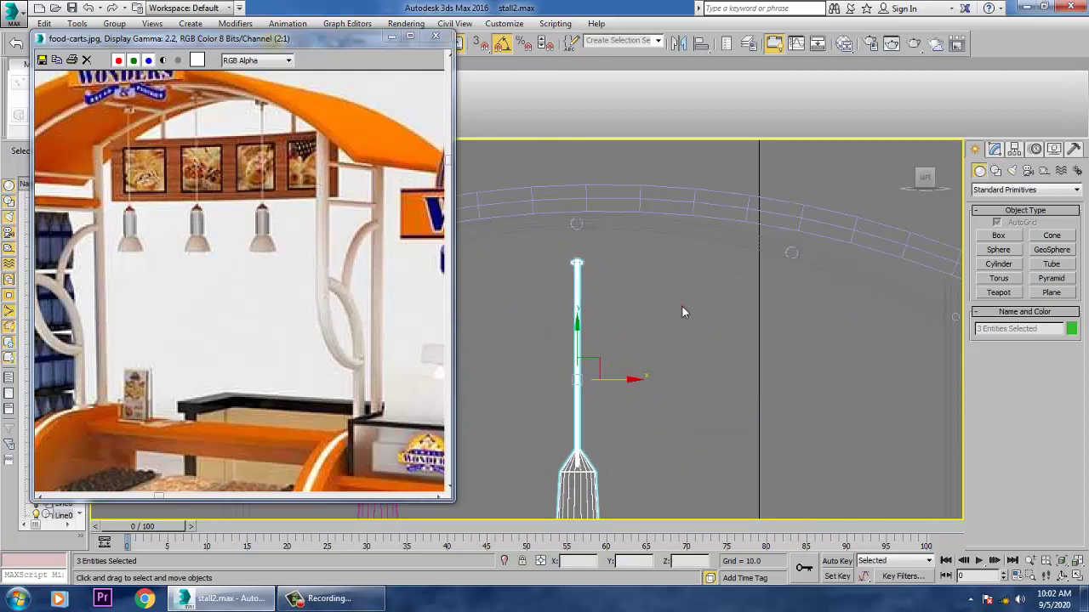
{"action": "left_click", "coordinate": [682, 312]}
Extend the copied rod's top end up towards the middle crossbar and raise its mount cylinder about 3.9
{"action": "left_click", "coordinate": [577, 343]}
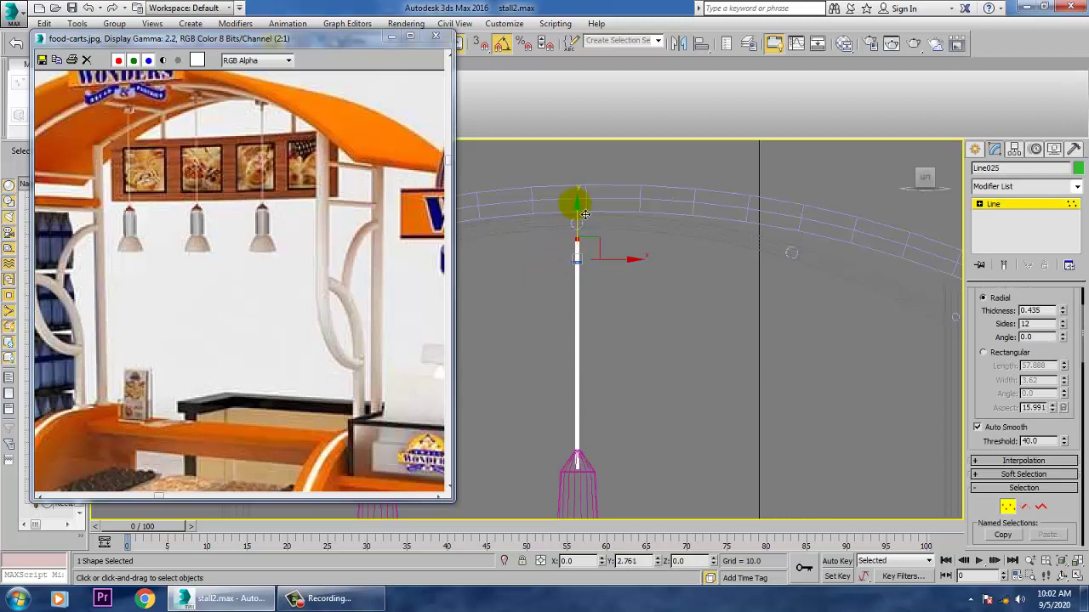
{"action": "left_click", "coordinate": [992, 205]}
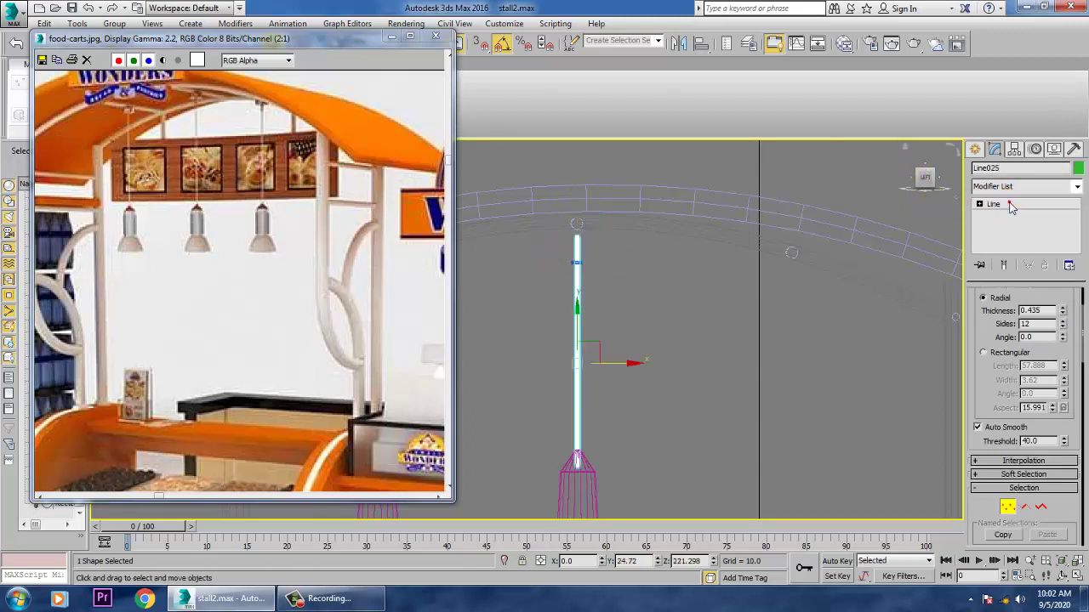
{"action": "left_click", "coordinate": [577, 265]}
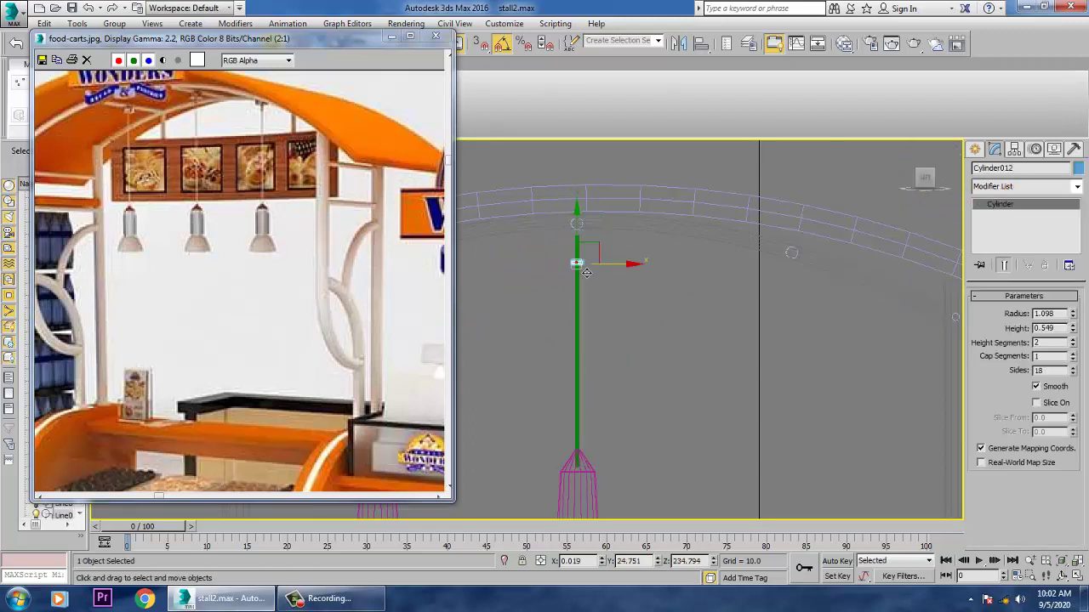
{"action": "left_click_drag", "start_coordinate": [586, 244], "coordinate": [590, 210]}
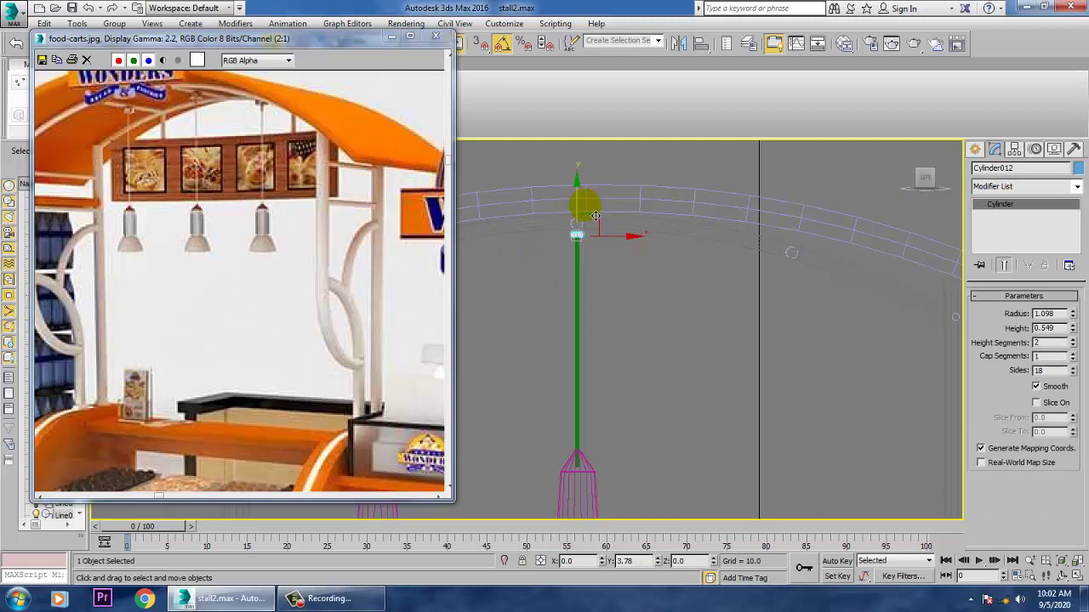
{"action": "left_click", "coordinate": [688, 314]}
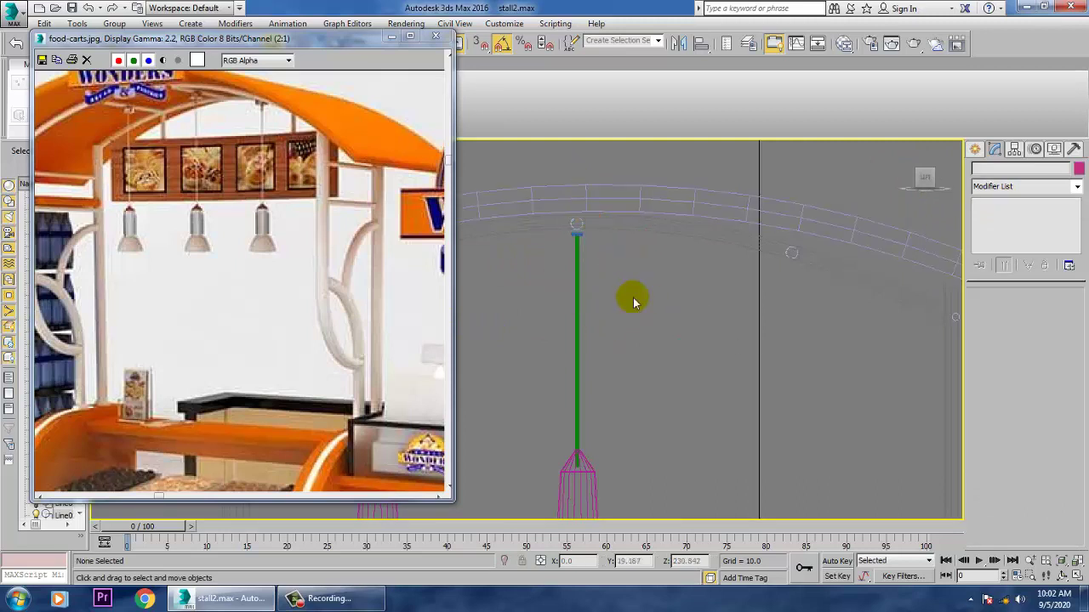
Move the middle rod's top vertex further up so the rod reaches just below the crossbar
{"action": "middle_click_drag", "start_coordinate": [633, 299], "coordinate": [638, 379]}
{"action": "scroll", "coordinate": [622, 364], "scroll_direction": "up", "scroll_amount": 2}
{"action": "left_click", "coordinate": [561, 284]}
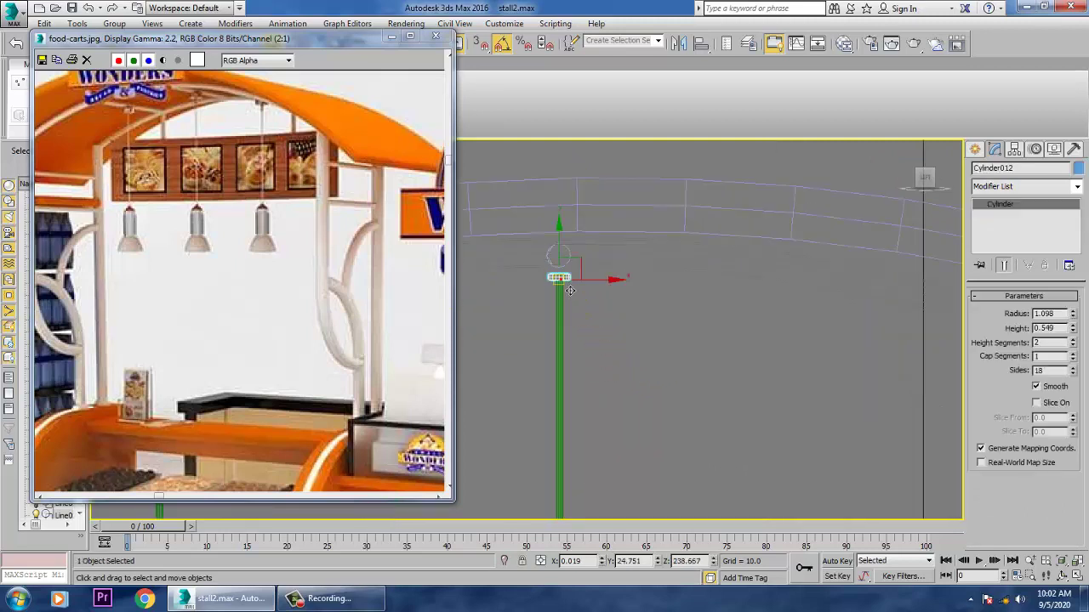
{"action": "left_click", "coordinate": [559, 356], "text": "ctrl"}
{"action": "middle_click_drag", "start_coordinate": [630, 410], "coordinate": [658, 275]}
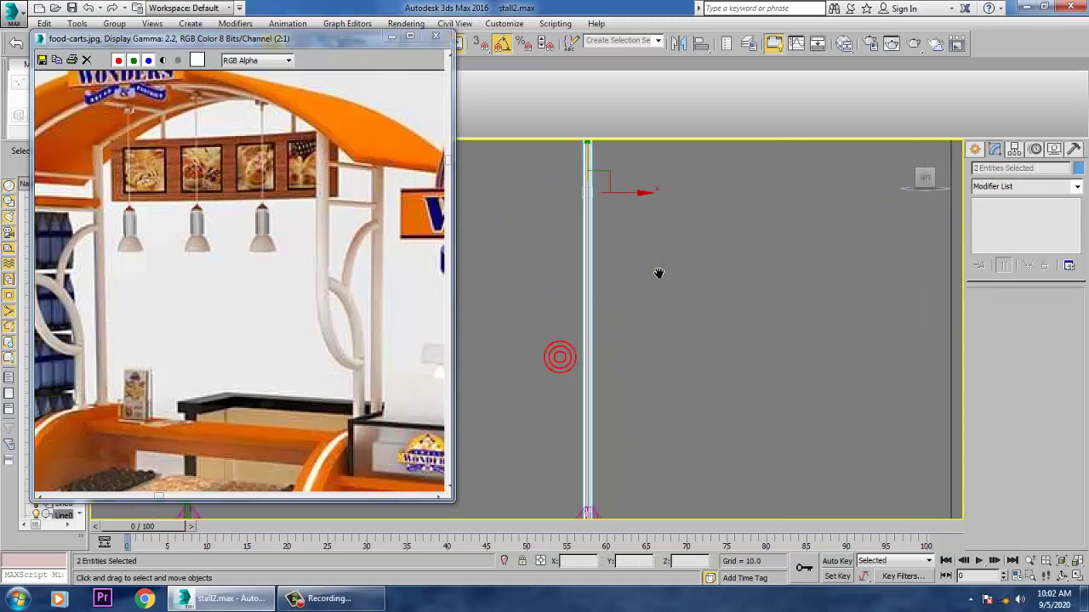
{"action": "scroll", "coordinate": [638, 464], "scroll_direction": "down", "scroll_amount": 2}
{"action": "left_click", "coordinate": [625, 378]}
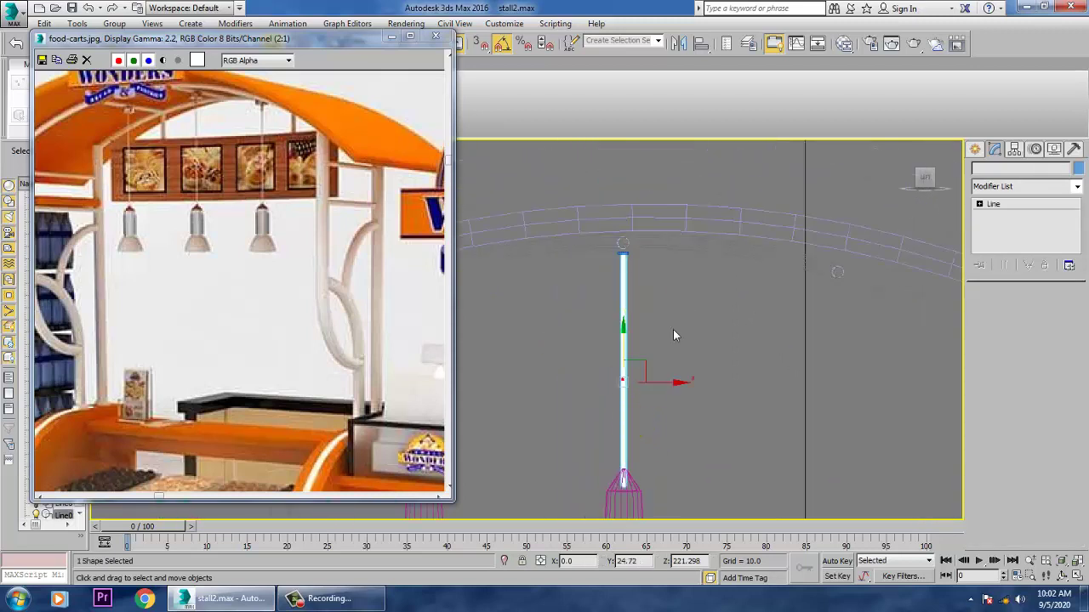
{"action": "middle_click_drag", "start_coordinate": [672, 333], "coordinate": [651, 438]}
{"action": "scroll", "coordinate": [651, 437], "scroll_direction": "up", "scroll_amount": 1}
{"action": "key", "text": "1"}
{"action": "scroll", "coordinate": [616, 364], "scroll_direction": "up", "scroll_amount": 2}
{"action": "left_click_drag", "start_coordinate": [581, 395], "coordinate": [667, 333]}
{"action": "left_click", "coordinate": [997, 206]}
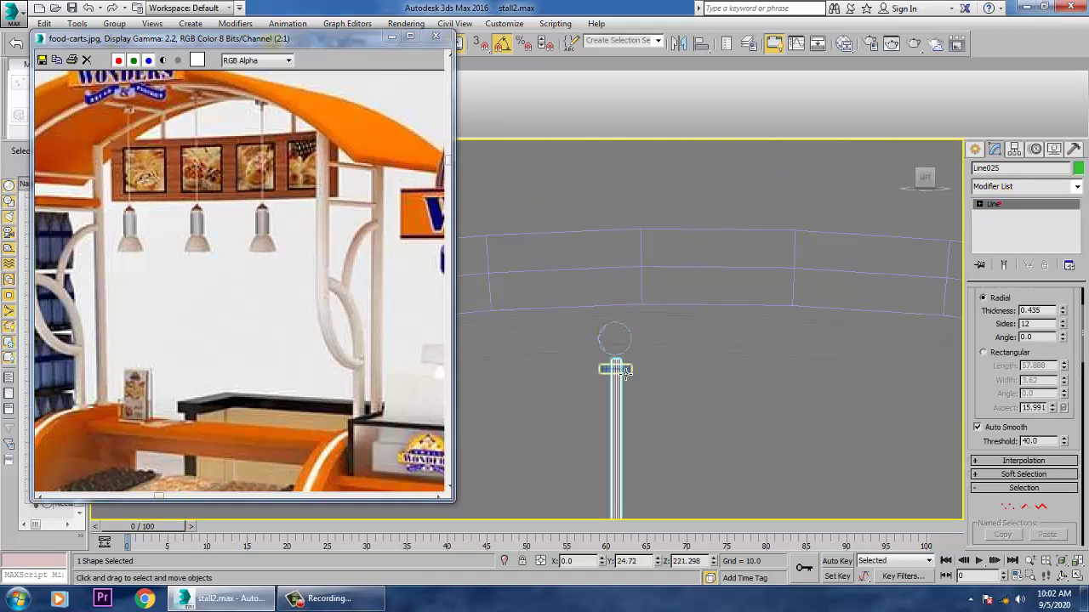
Raise the middle lamp's mount cylinder about 0.6 against the underside of the crossbar
{"action": "left_click", "coordinate": [631, 374]}
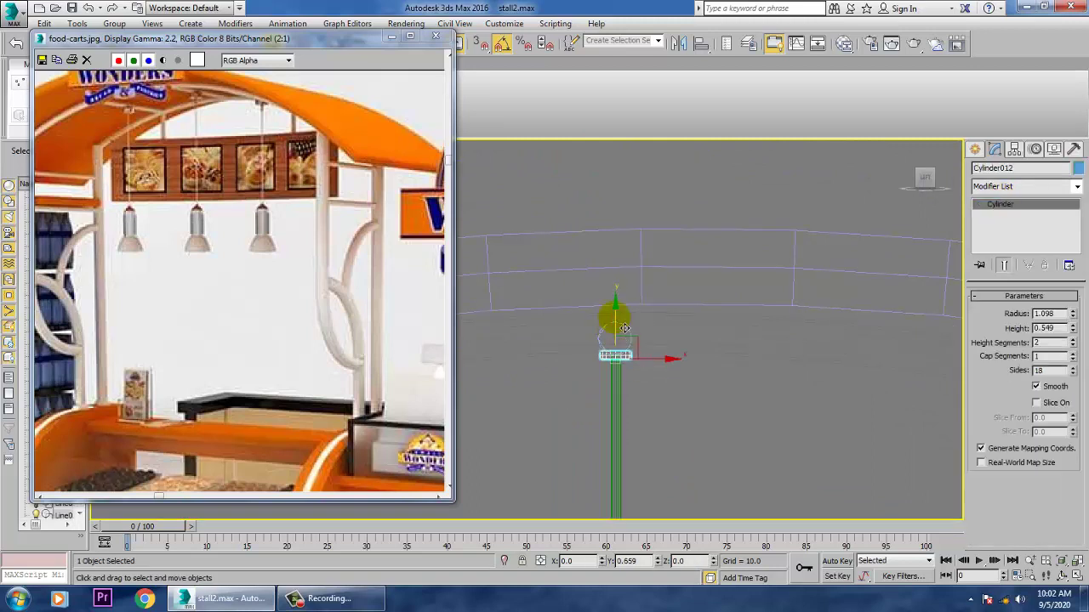
{"action": "left_click_drag", "start_coordinate": [624, 330], "coordinate": [624, 329]}
{"action": "scroll", "coordinate": [678, 388], "scroll_direction": "down", "scroll_amount": 4}
{"action": "middle_click_drag", "start_coordinate": [629, 387], "coordinate": [765, 298]}
{"action": "scroll", "coordinate": [629, 351], "scroll_direction": "down", "scroll_amount": 2}
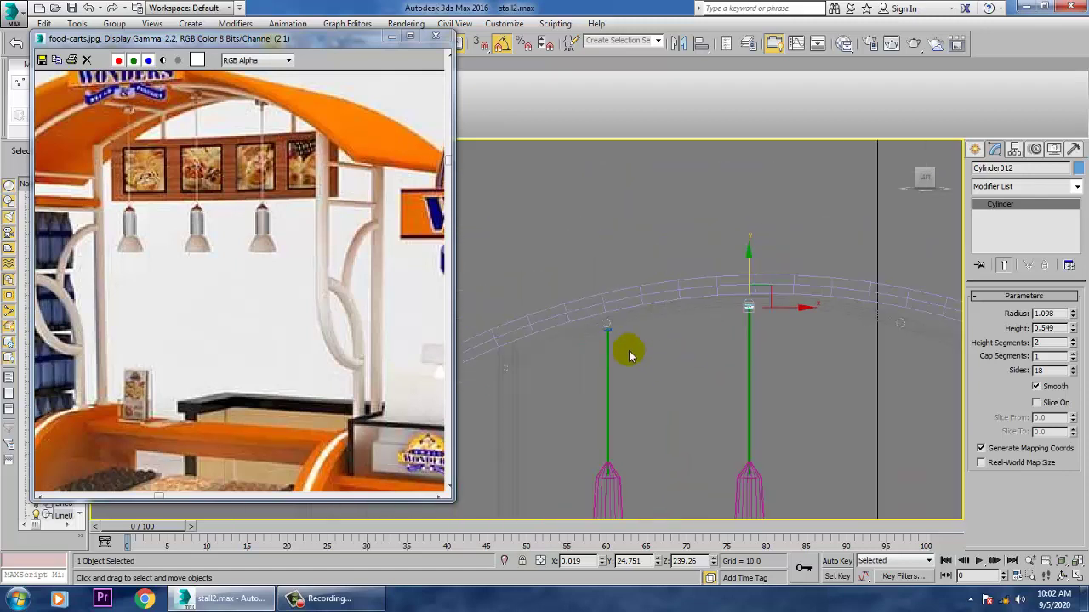
Select the first lamp's rod, mount cylinder and shade and make one copy near the third roof crossbar
{"action": "left_click", "coordinate": [1007, 206]}
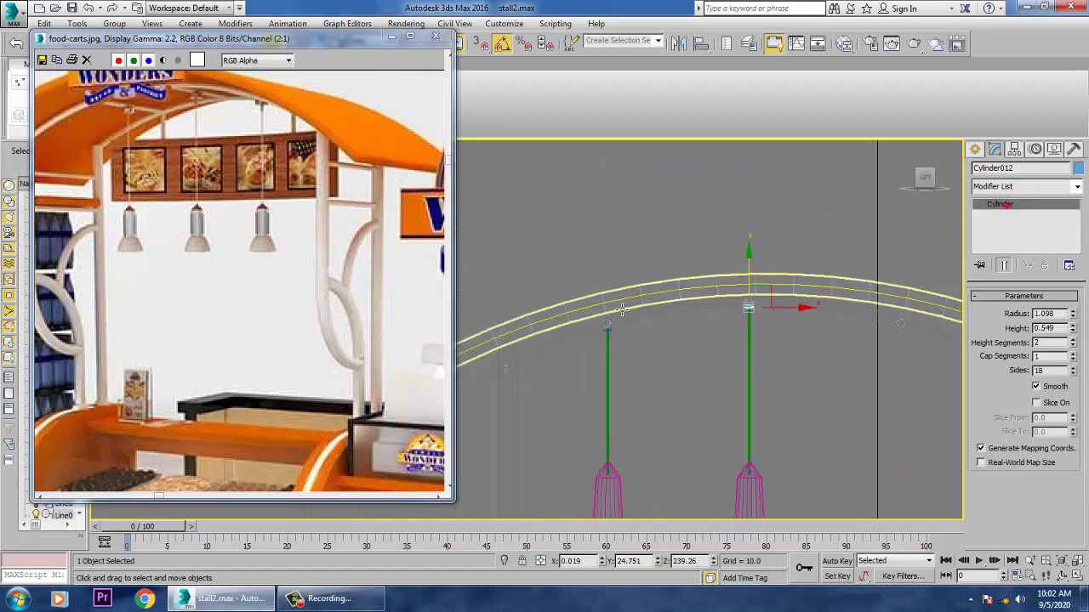
{"action": "left_click", "coordinate": [616, 369]}
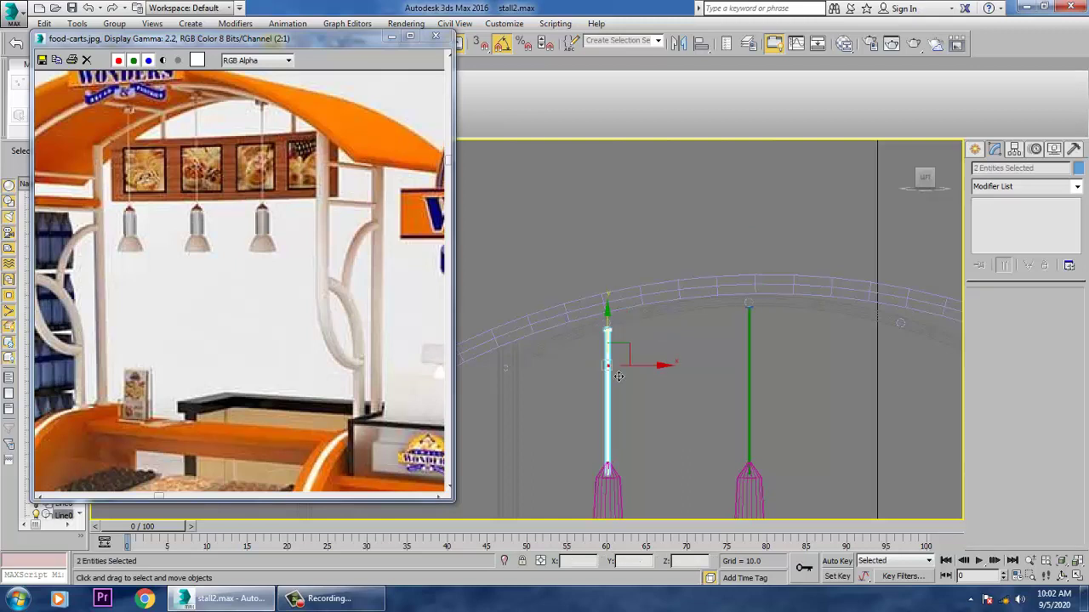
{"action": "left_click", "coordinate": [615, 485], "text": "ctrl"}
{"action": "scroll", "coordinate": [801, 460], "scroll_direction": "down", "scroll_amount": 4}
{"action": "middle_click_drag", "start_coordinate": [808, 450], "coordinate": [677, 391]}
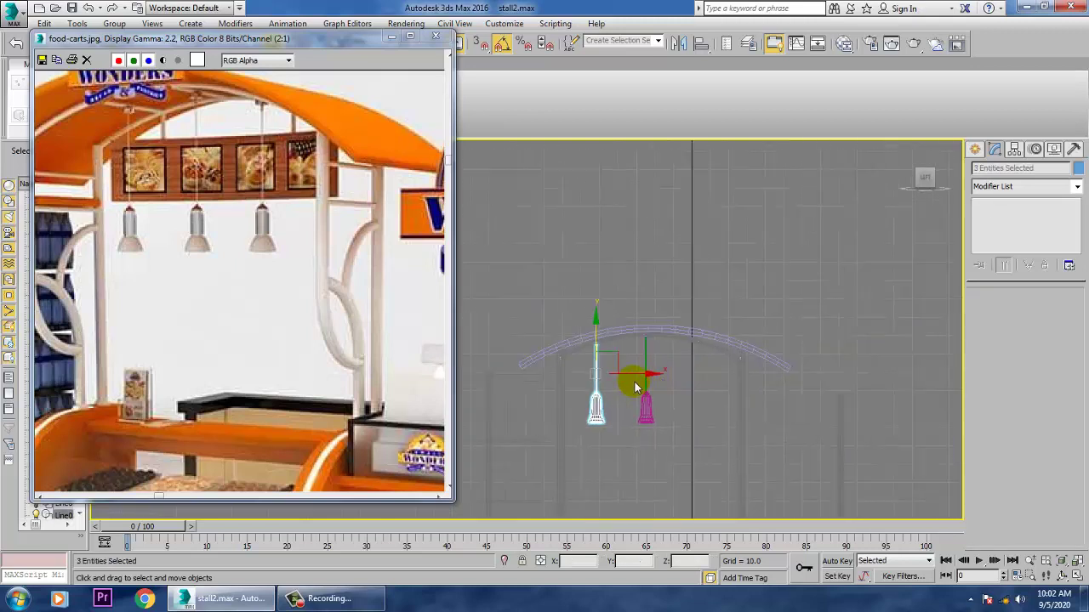
{"action": "mouse_move", "coordinate": [635, 388]}
{"action": "left_mouse_down", "text": "shift"}
{"action": "mouse_move", "coordinate": [685, 391]}
{"action": "mouse_move", "coordinate": [698, 404]}
{"action": "left_mouse_up", "text": "shift"}
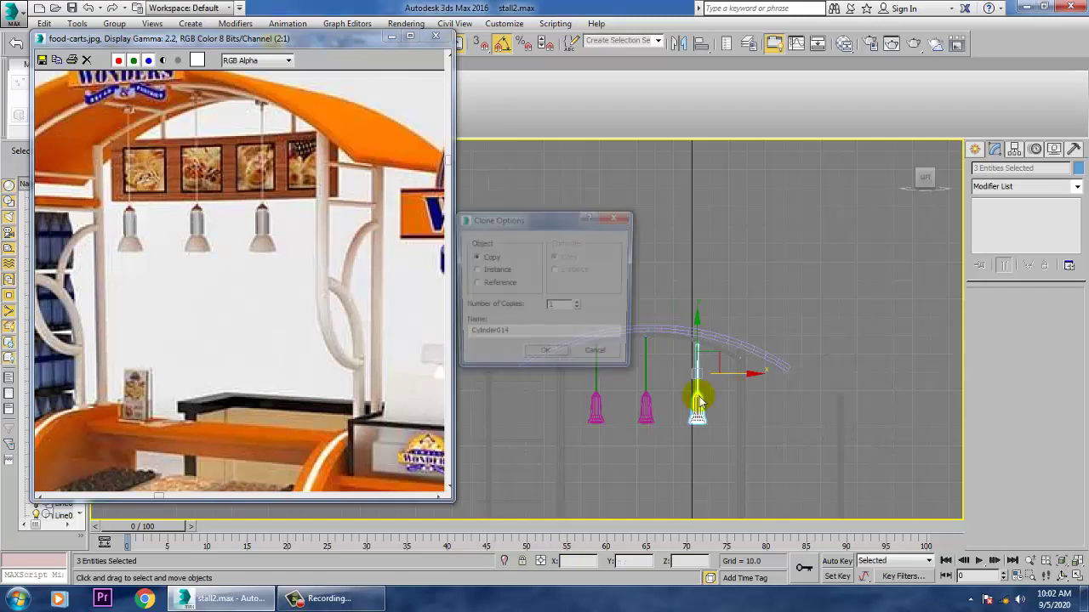
{"action": "left_click", "coordinate": [546, 351]}
Align the third lamp horizontally with the crossbar above it
{"action": "scroll", "coordinate": [705, 357], "scroll_direction": "up", "scroll_amount": 4}
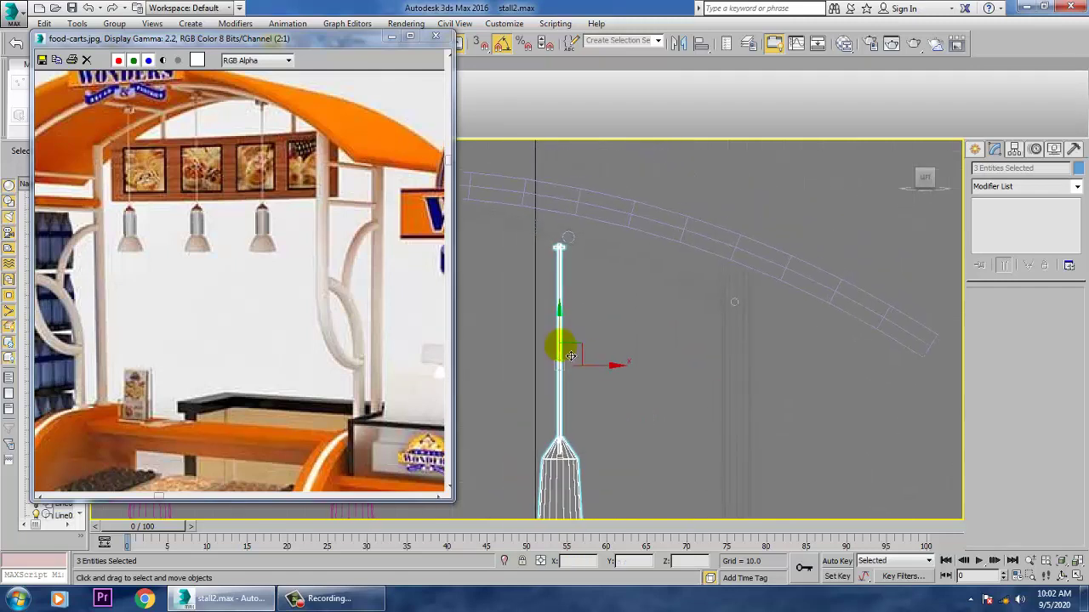
{"action": "left_click_drag", "start_coordinate": [604, 377], "coordinate": [624, 380]}
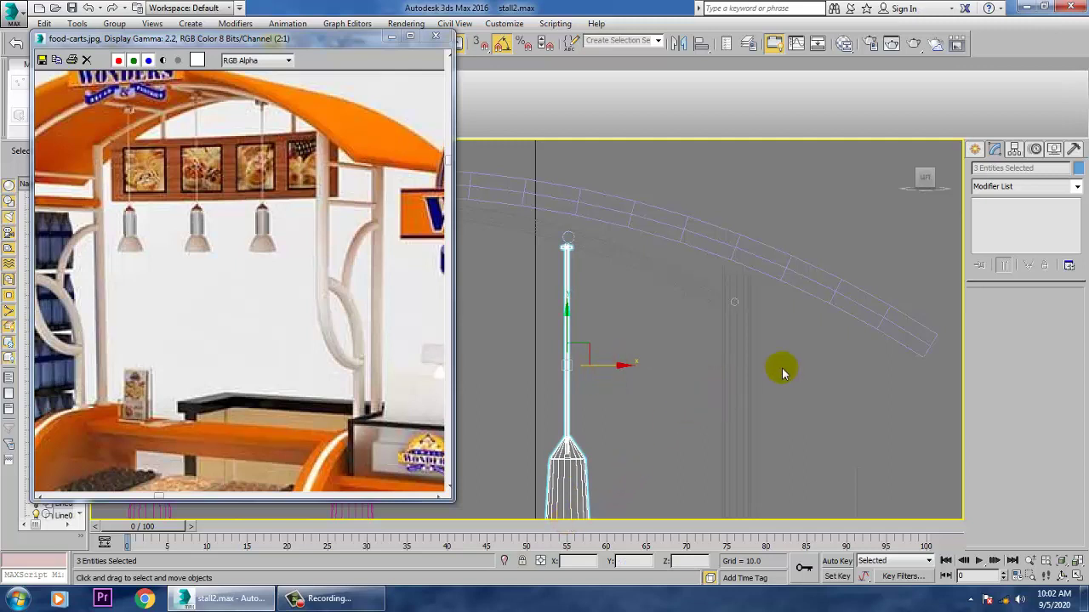
{"action": "scroll", "coordinate": [781, 368], "scroll_direction": "down", "scroll_amount": 5}
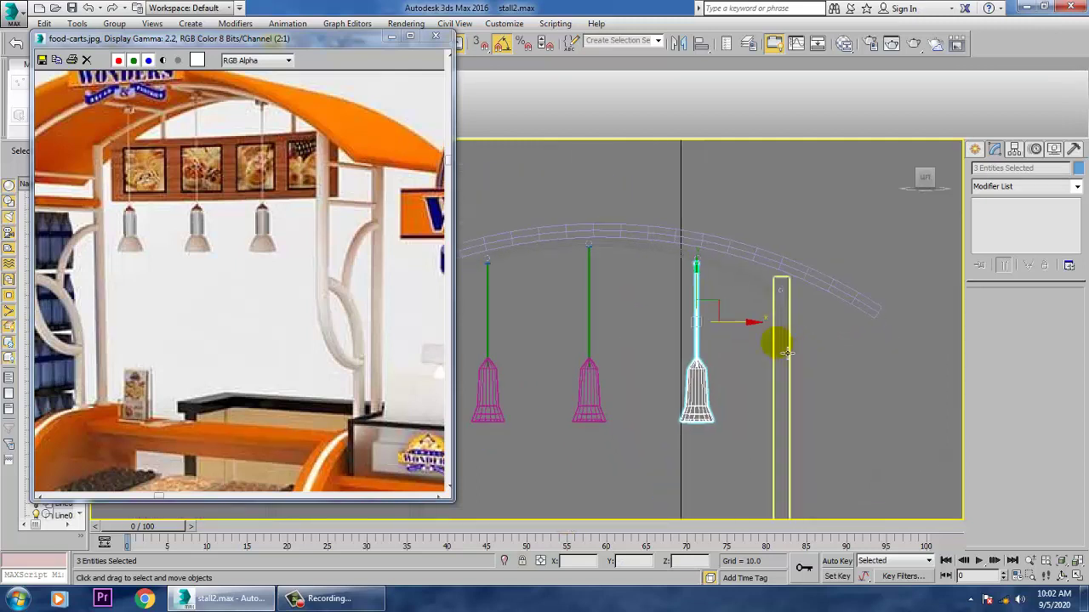
Create a long, low box beneath the roof arch in the left view, spanning across the three hanging lamps
{"action": "scroll", "coordinate": [783, 349], "scroll_direction": "down", "scroll_amount": 5}
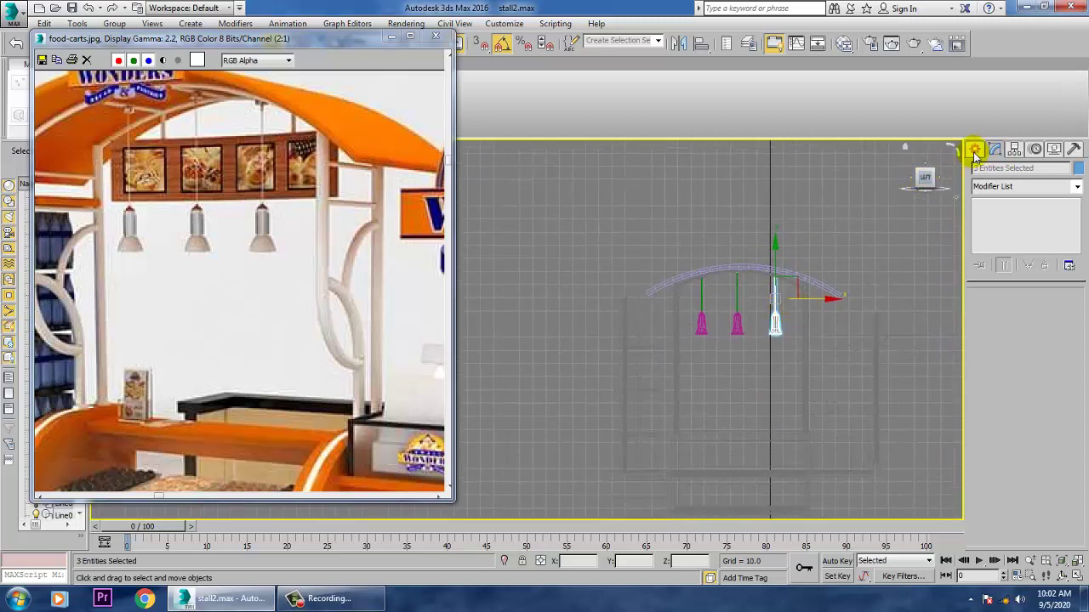
{"action": "left_click", "coordinate": [974, 151]}
{"action": "left_click", "coordinate": [1009, 237]}
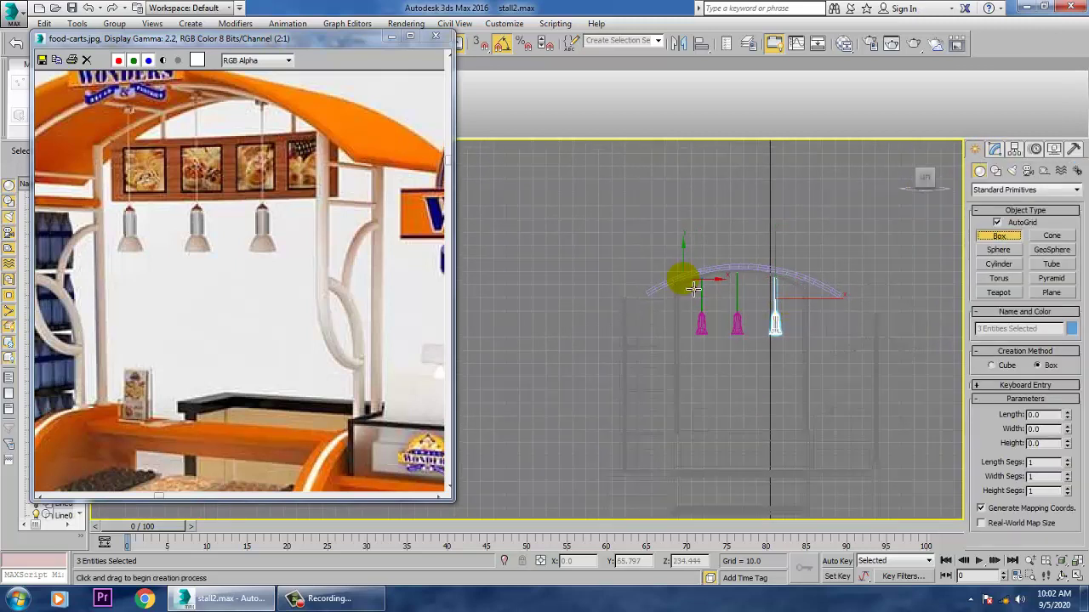
{"action": "left_click_drag", "start_coordinate": [683, 298], "coordinate": [814, 327]}
{"action": "left_click", "coordinate": [819, 333]}
{"action": "right_click", "coordinate": [819, 332]}
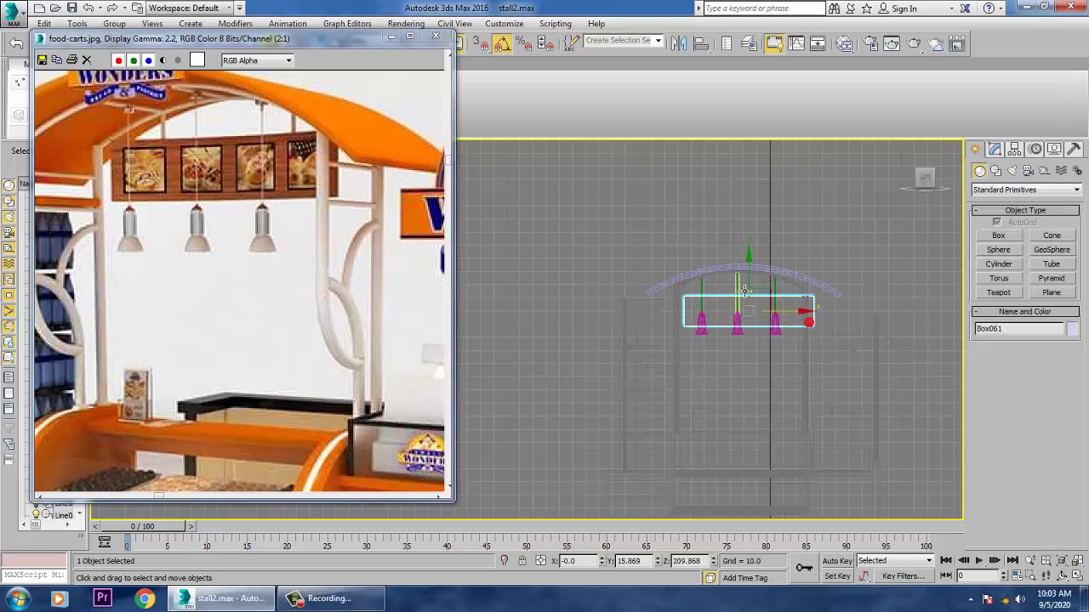
Center the menu board box behind the three lamps under the roof arch, and shift it back to the roof's rear edge
{"action": "mouse_move", "coordinate": [759, 283]}
{"action": "left_mouse_down"}
{"action": "mouse_move", "coordinate": [753, 255]}
{"action": "mouse_move", "coordinate": [759, 268]}
{"action": "left_mouse_up"}
{"action": "left_click_drag", "start_coordinate": [801, 297], "coordinate": [790, 296]}
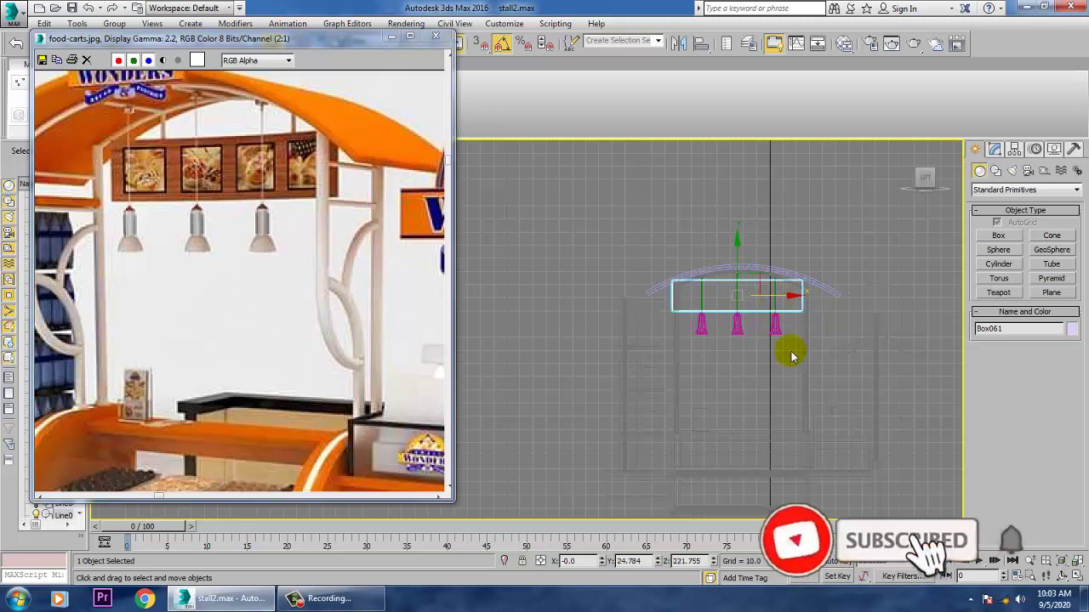
{"action": "key", "text": "alt+w"}
{"action": "right_click", "coordinate": [795, 387]}
{"action": "key", "text": "alt+w"}
{"action": "scroll", "coordinate": [796, 388], "scroll_direction": "down", "scroll_amount": 3}
{"action": "middle_click_drag", "start_coordinate": [804, 395], "coordinate": [674, 351], "text": "alt"}
{"action": "left_click_drag", "start_coordinate": [674, 351], "coordinate": [800, 357]}
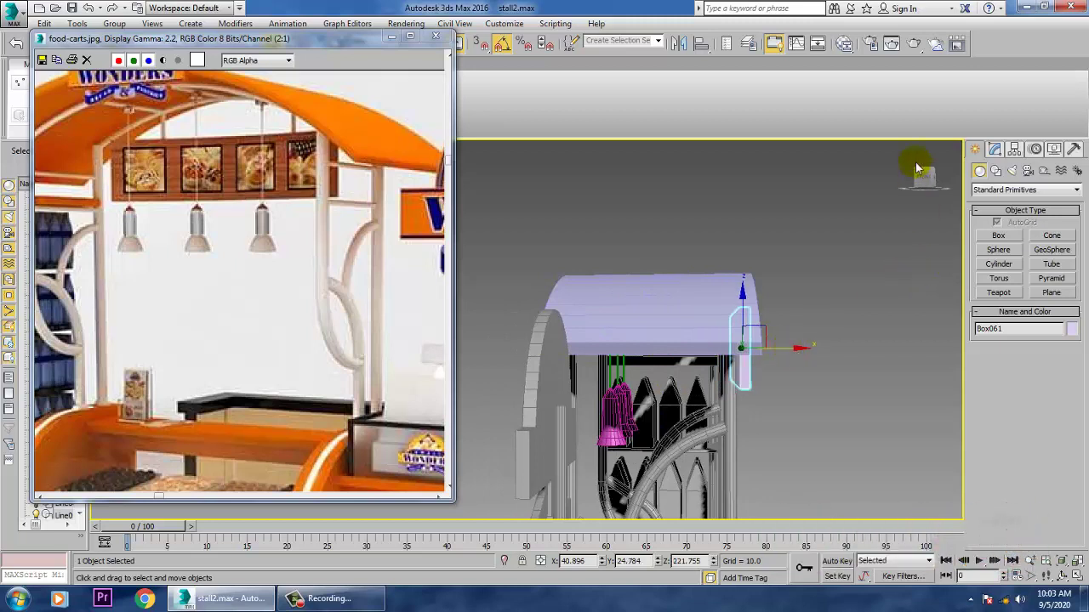
Set the menu board box's height to 2.095 to thin it
{"action": "left_click", "coordinate": [991, 149]}
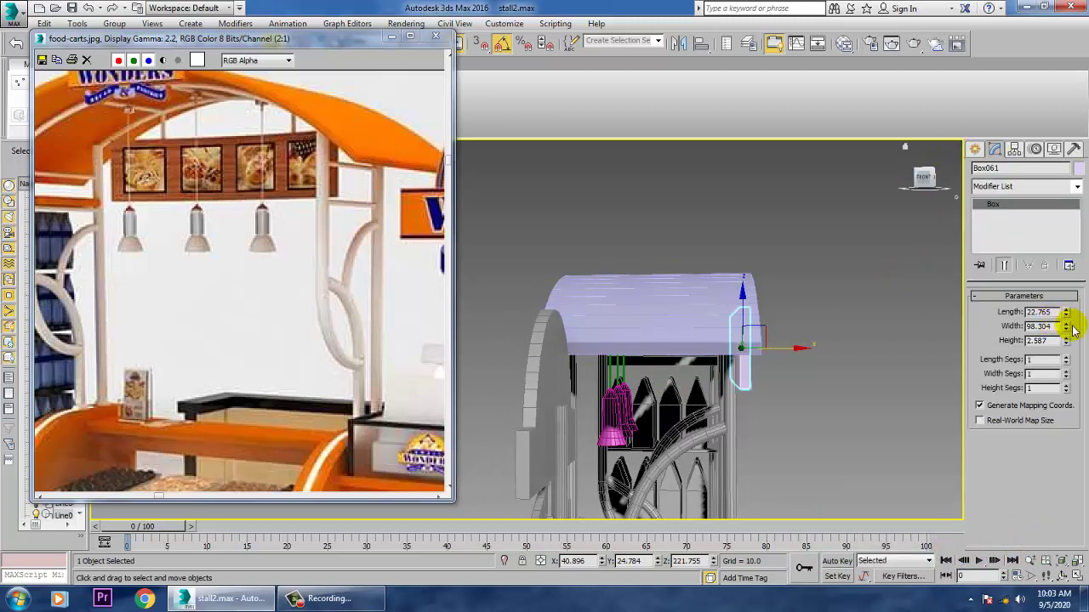
{"action": "left_click_drag", "start_coordinate": [1067, 328], "coordinate": [1078, 345]}
{"action": "key", "text": "ctrl+z"}
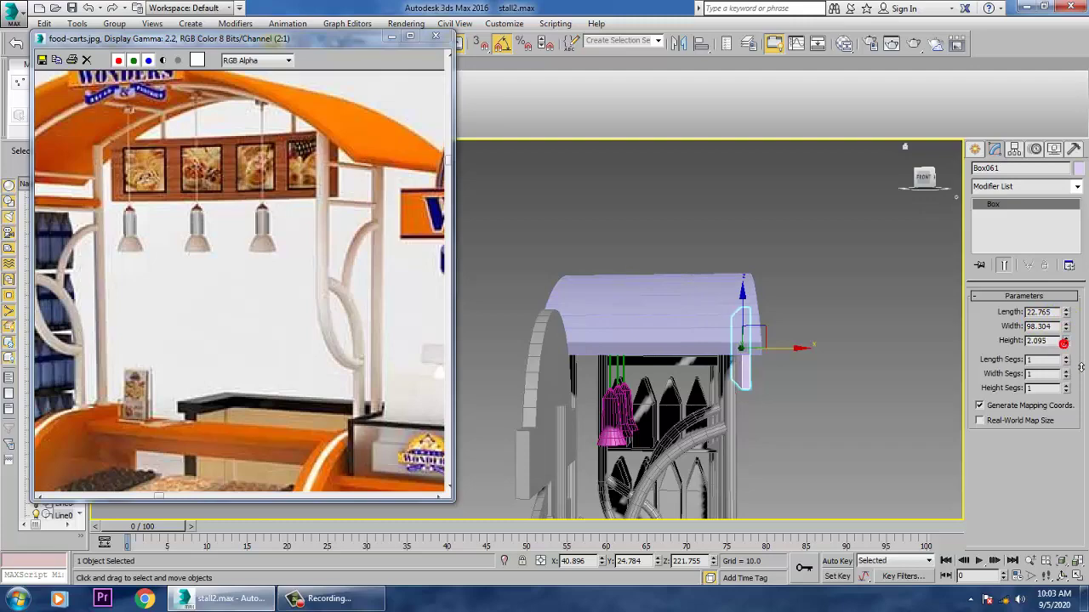
Select every object in the scene and assign them all the same light grey object color
{"action": "middle_click_drag", "start_coordinate": [687, 340], "coordinate": [804, 342], "text": "alt"}
{"action": "scroll", "coordinate": [732, 287], "scroll_direction": "down", "scroll_amount": 6}
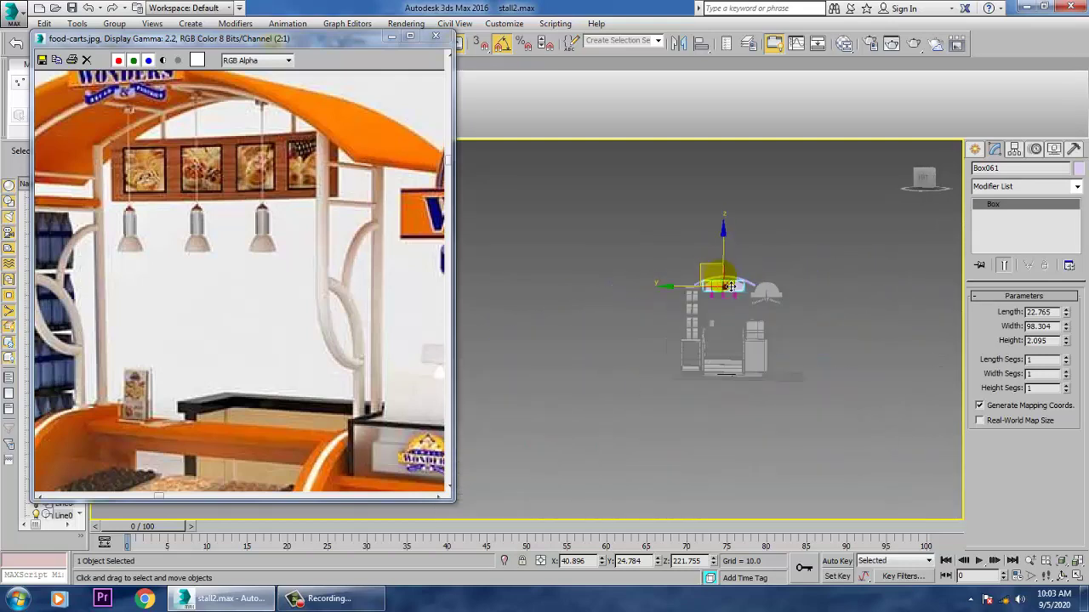
{"action": "key", "text": "ctrl+a"}
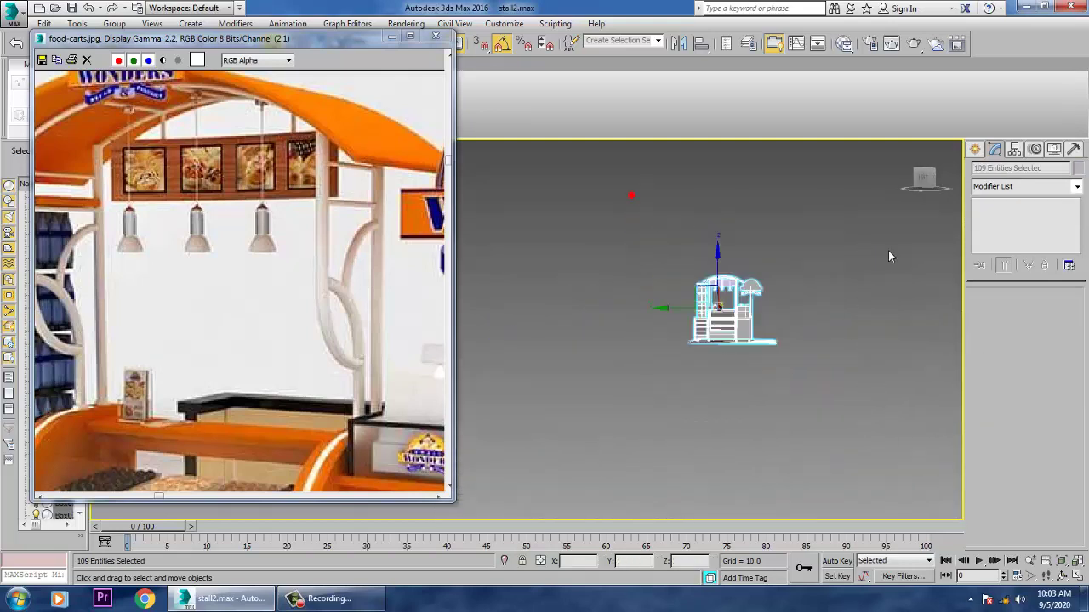
{"action": "left_click", "coordinate": [1078, 169]}
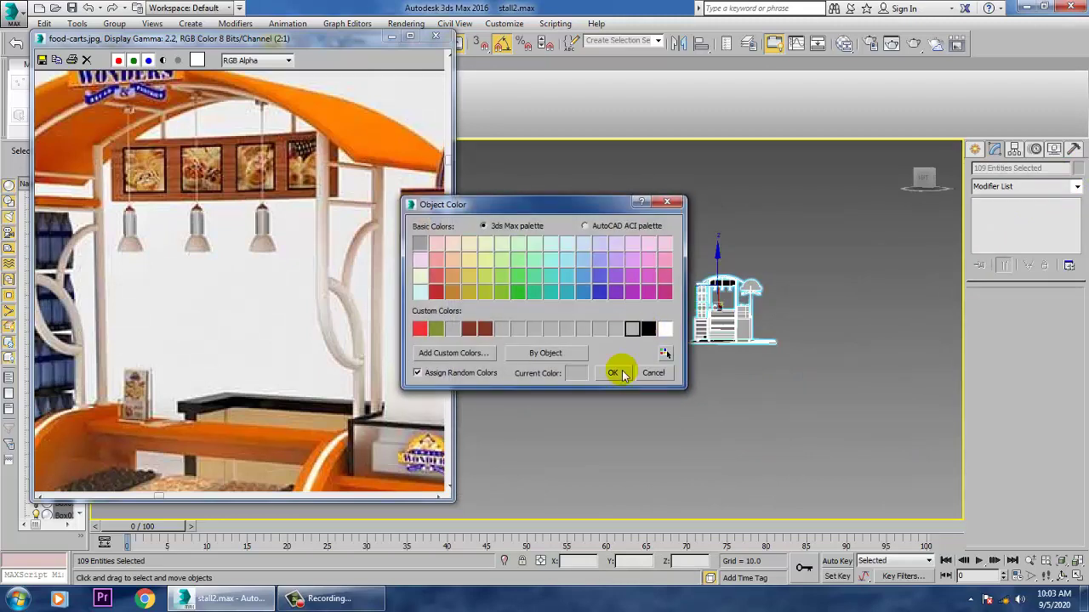
{"action": "left_click", "coordinate": [612, 374]}
Select the side post's domed sign with both ribbon pieces and make one copy in front of the main stall
{"action": "left_click_drag", "start_coordinate": [182, 285], "coordinate": [244, 377]}
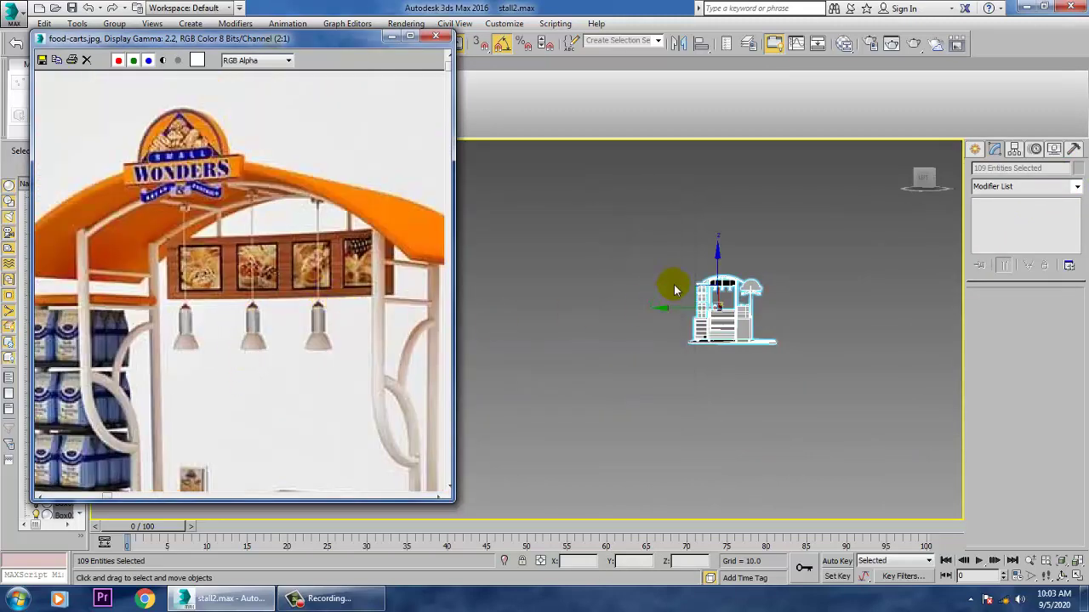
{"action": "middle_click_drag", "start_coordinate": [681, 262], "coordinate": [668, 389]}
{"action": "scroll", "coordinate": [726, 385], "scroll_direction": "up", "scroll_amount": 5}
{"action": "left_click", "coordinate": [752, 293]}
{"action": "left_click", "coordinate": [791, 436]}
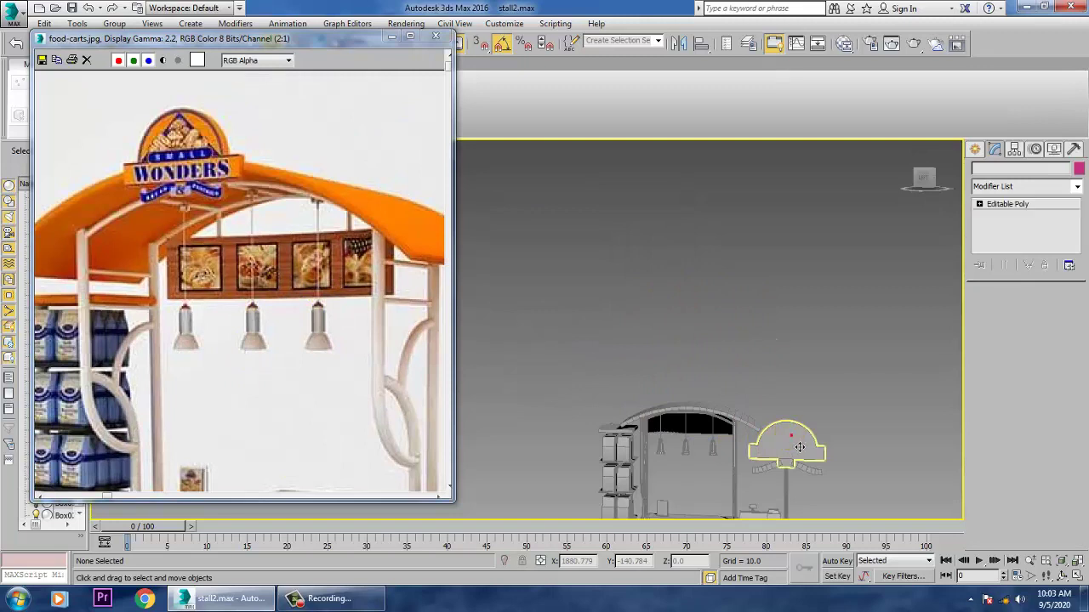
{"action": "left_click", "coordinate": [800, 447]}
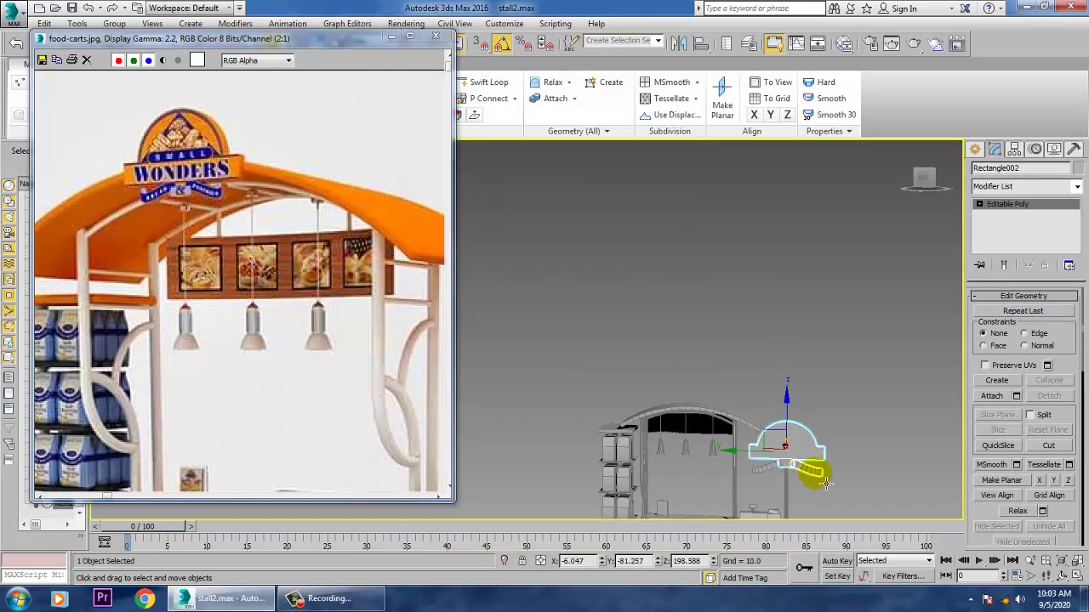
{"action": "left_click", "coordinate": [824, 481], "text": "ctrl"}
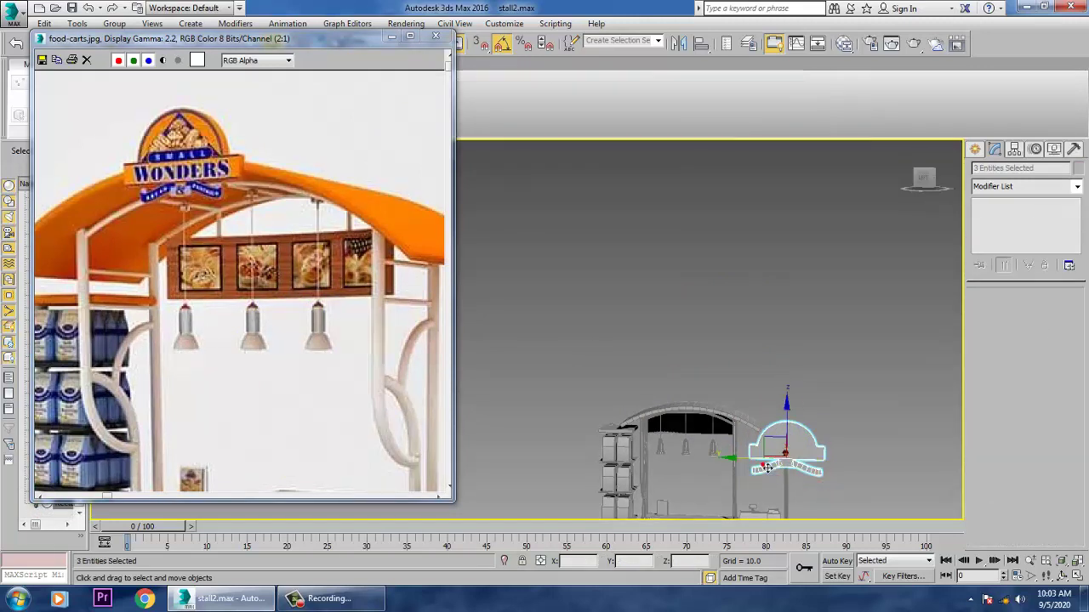
{"action": "left_click_drag", "start_coordinate": [771, 475], "coordinate": [638, 478], "text": "shift"}
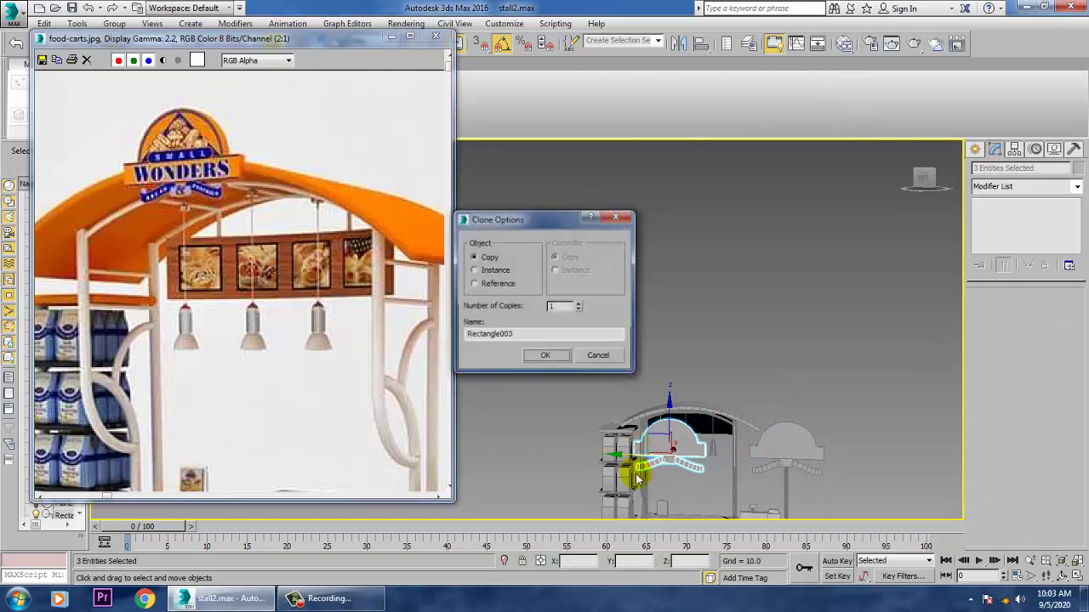
{"action": "left_click", "coordinate": [545, 356]}
Scale the copied sign uniformly to 46 percent and raise it to the height of the roof arch
{"action": "key", "text": "r"}
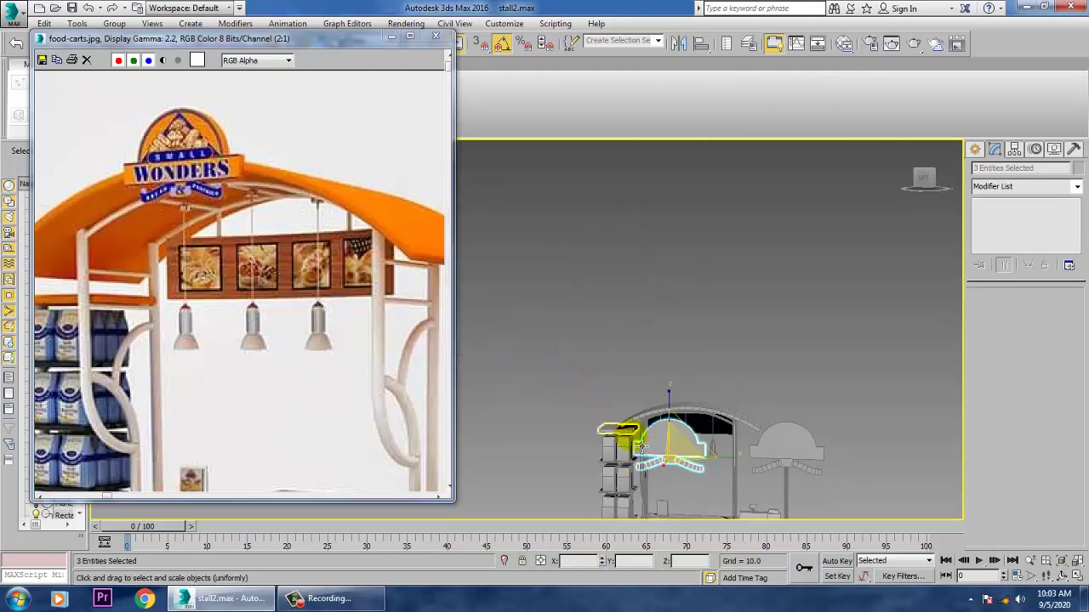
{"action": "left_click_drag", "start_coordinate": [702, 481], "coordinate": [736, 537]}
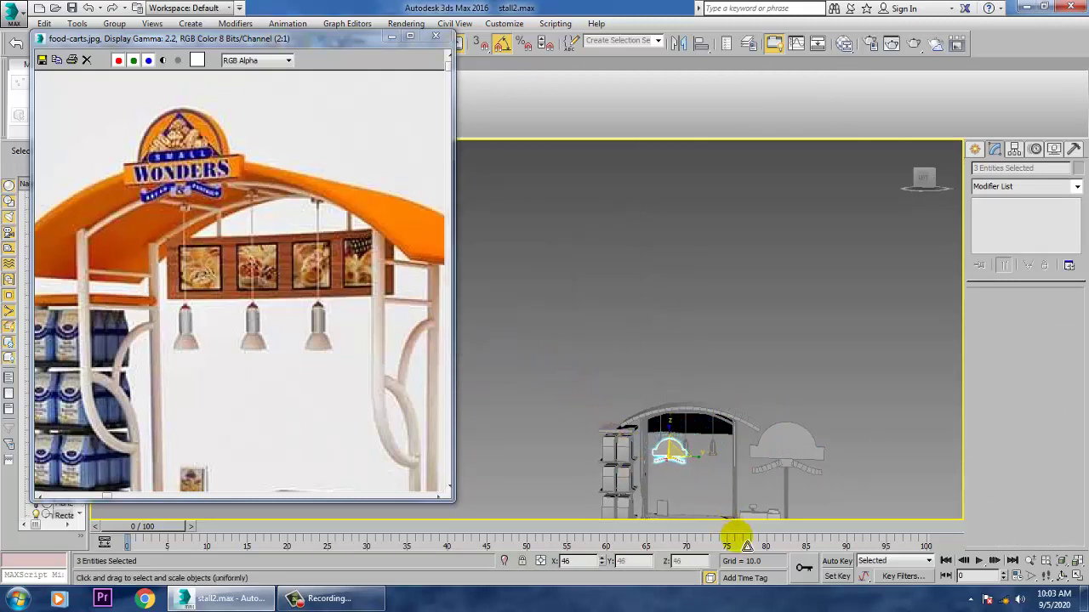
{"action": "key", "text": "w"}
{"action": "left_click_drag", "start_coordinate": [679, 434], "coordinate": [682, 376]}
{"action": "scroll", "coordinate": [680, 430], "scroll_direction": "up", "scroll_amount": 5}
{"action": "scroll", "coordinate": [698, 425], "scroll_direction": "down", "scroll_amount": 4}
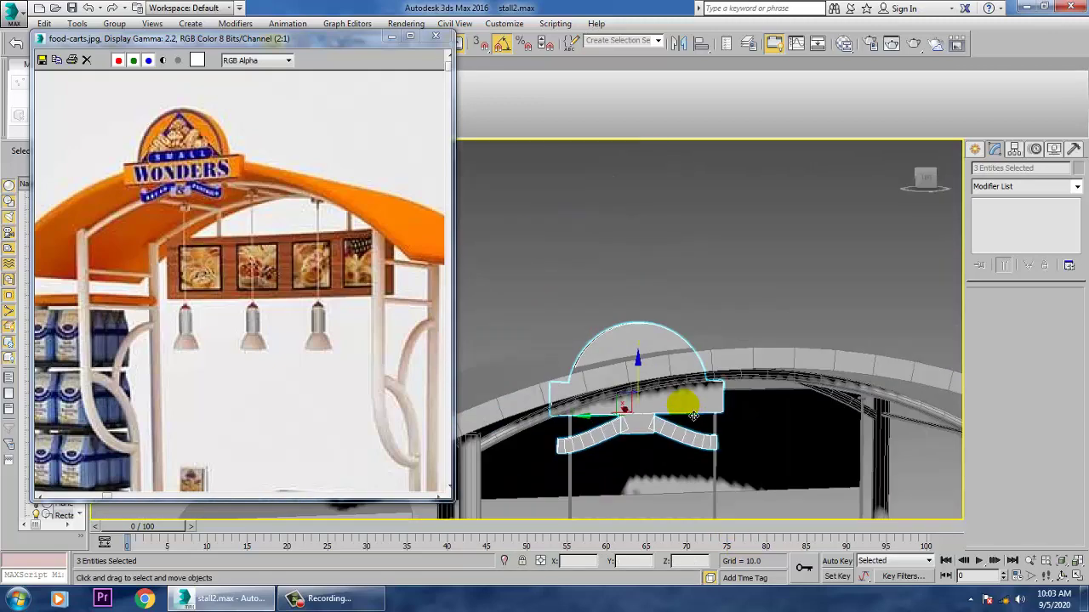
Move the small sign to the middle of the roof arch's front edge and raise it so the dome stands above the arch
{"action": "left_click_drag", "start_coordinate": [680, 415], "coordinate": [776, 417]}
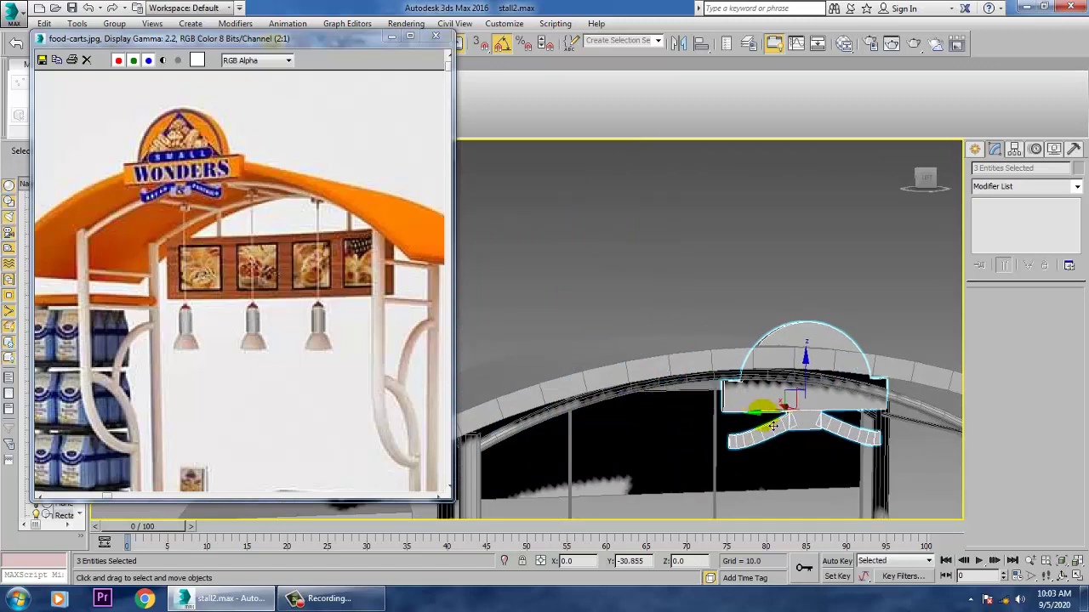
{"action": "scroll", "coordinate": [780, 422], "scroll_direction": "down", "scroll_amount": 5}
{"action": "scroll", "coordinate": [780, 423], "scroll_direction": "up", "scroll_amount": 5}
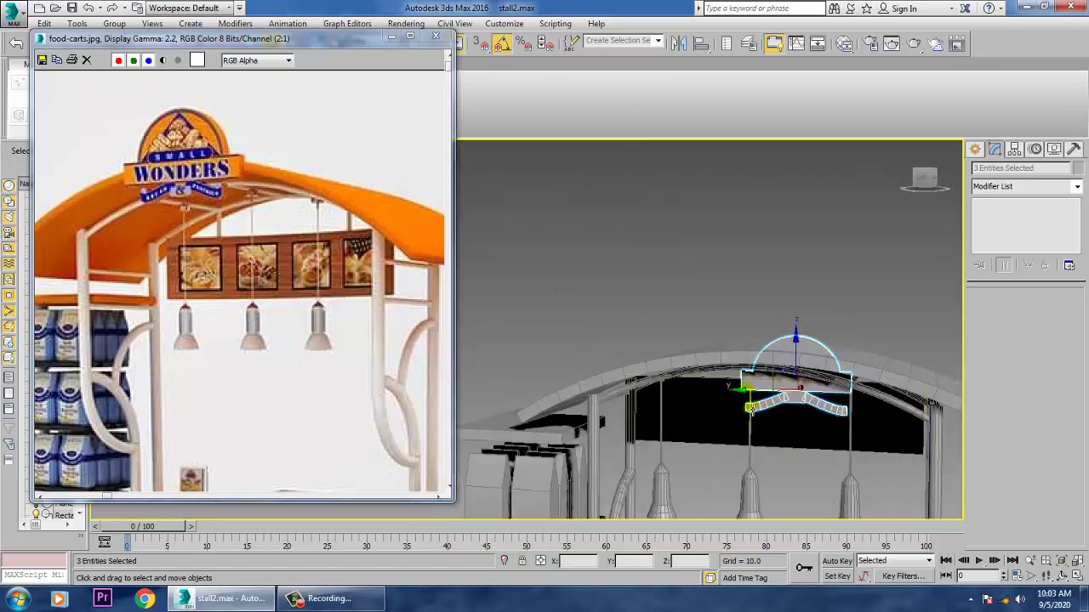
{"action": "middle_click_drag", "start_coordinate": [707, 376], "coordinate": [687, 398], "text": "alt"}
{"action": "left_click_drag", "start_coordinate": [797, 401], "coordinate": [763, 403]}
{"action": "middle_click_drag", "start_coordinate": [768, 391], "coordinate": [866, 384], "text": "alt"}
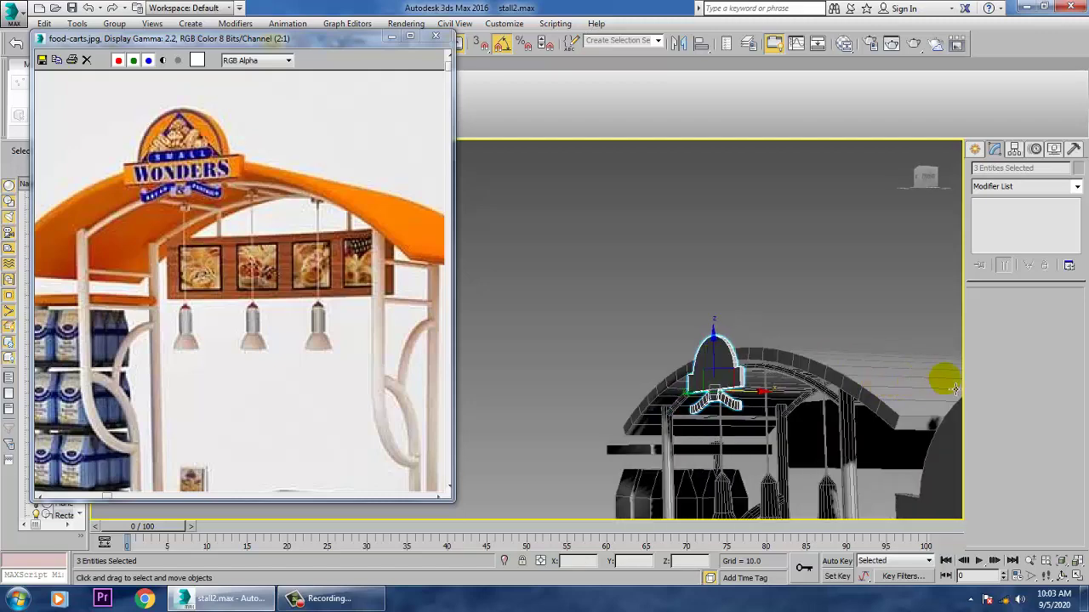
{"action": "middle_click_drag", "start_coordinate": [739, 374], "coordinate": [808, 365], "text": "alt"}
{"action": "left_click_drag", "start_coordinate": [723, 366], "coordinate": [723, 345]}
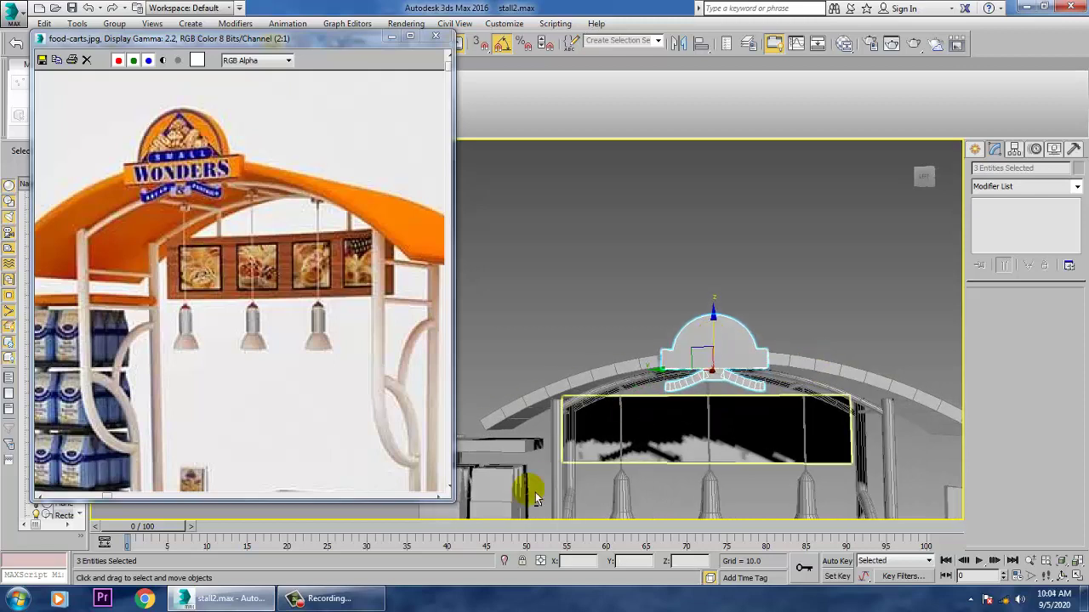
Fine-tune the small sign's horizontal position in the left view so it is centered on the roof arch
{"action": "key", "text": "alt+w"}
{"action": "right_click", "coordinate": [498, 491]}
{"action": "key", "text": "alt+w"}
{"action": "middle_click_drag", "start_coordinate": [545, 463], "coordinate": [604, 458]}
{"action": "scroll", "coordinate": [632, 428], "scroll_direction": "down", "scroll_amount": 4}
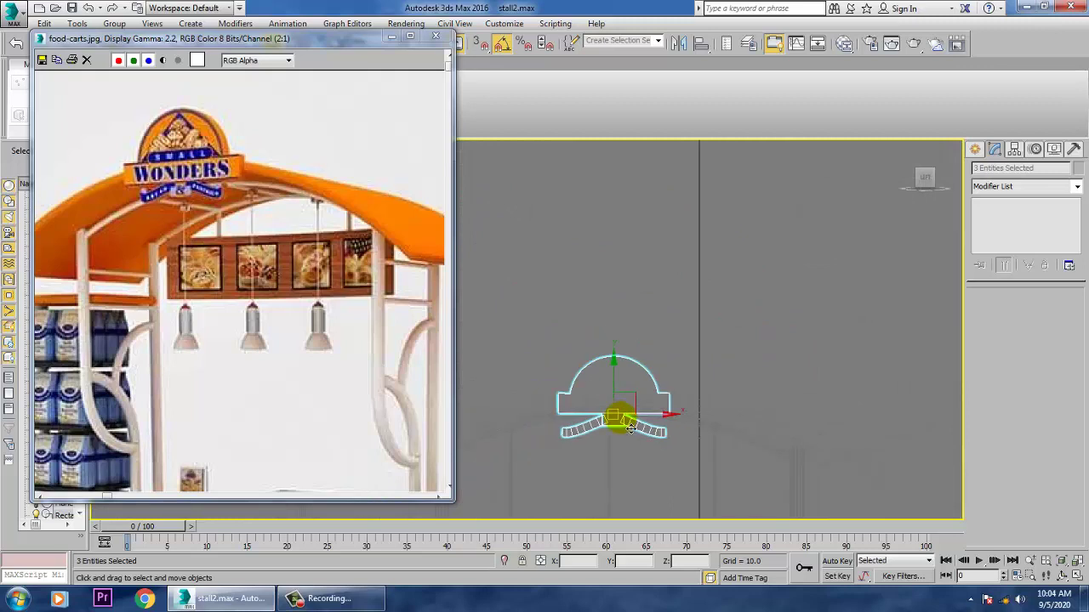
{"action": "scroll", "coordinate": [629, 425], "scroll_direction": "up", "scroll_amount": 1}
{"action": "left_click_drag", "start_coordinate": [650, 413], "coordinate": [646, 413]}
{"action": "scroll", "coordinate": [650, 413], "scroll_direction": "down", "scroll_amount": 4}
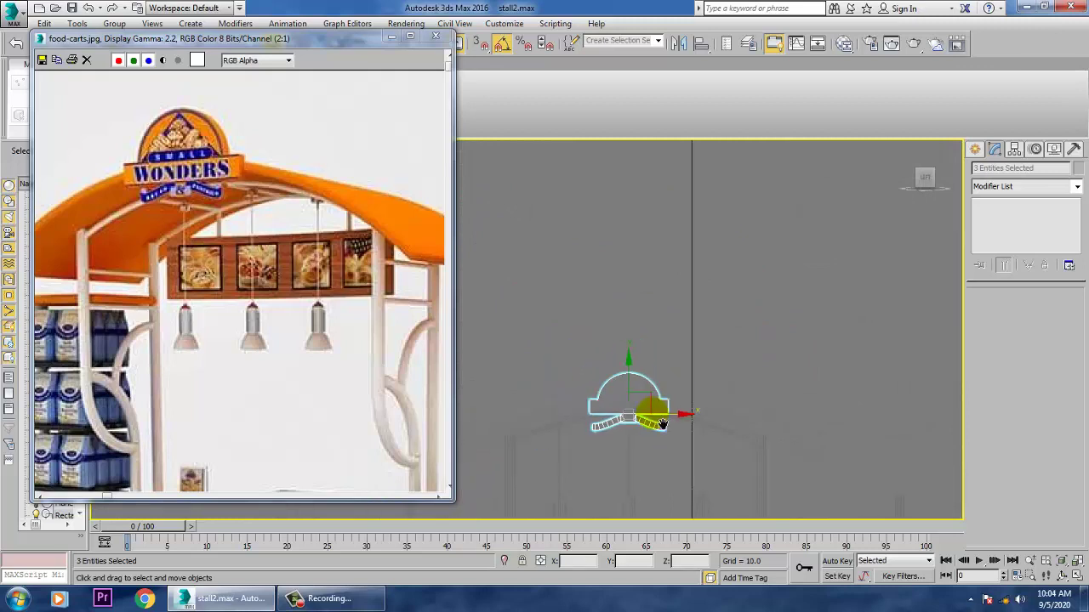
Compare the whole stall with the food-carts.jpg reference, examining the black-topped counter behind the display case
{"action": "scroll", "coordinate": [747, 457], "scroll_direction": "down", "scroll_amount": 2}
{"action": "middle_click_drag", "start_coordinate": [746, 456], "coordinate": [735, 327]}
{"action": "key", "text": "alt+w"}
{"action": "right_click", "coordinate": [795, 414]}
{"action": "key", "text": "alt+w"}
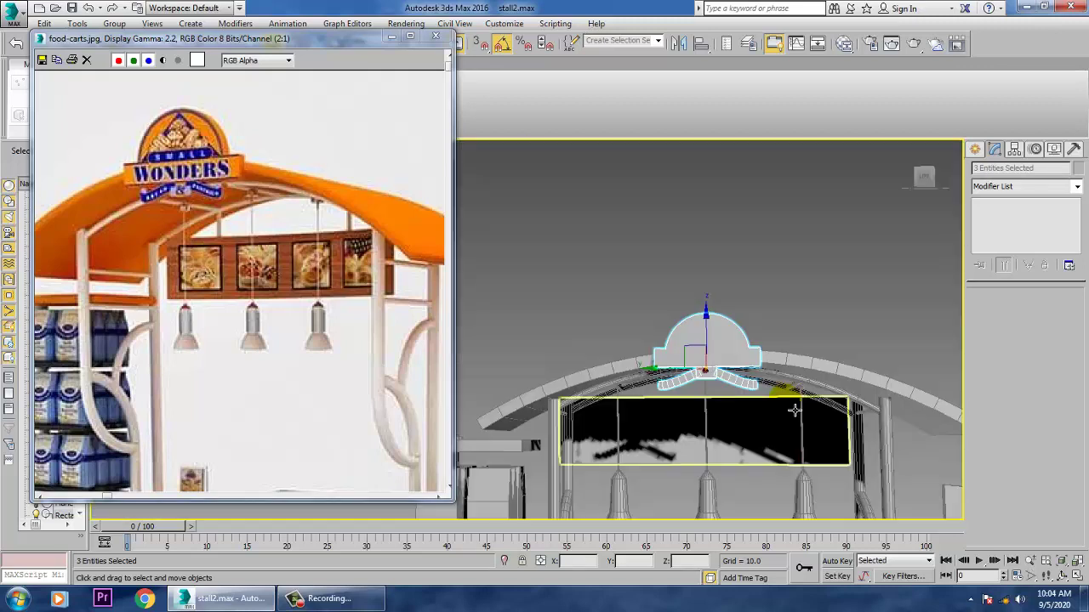
{"action": "scroll", "coordinate": [766, 410], "scroll_direction": "down", "scroll_amount": 4}
{"action": "middle_click_drag", "start_coordinate": [763, 410], "coordinate": [742, 252]}
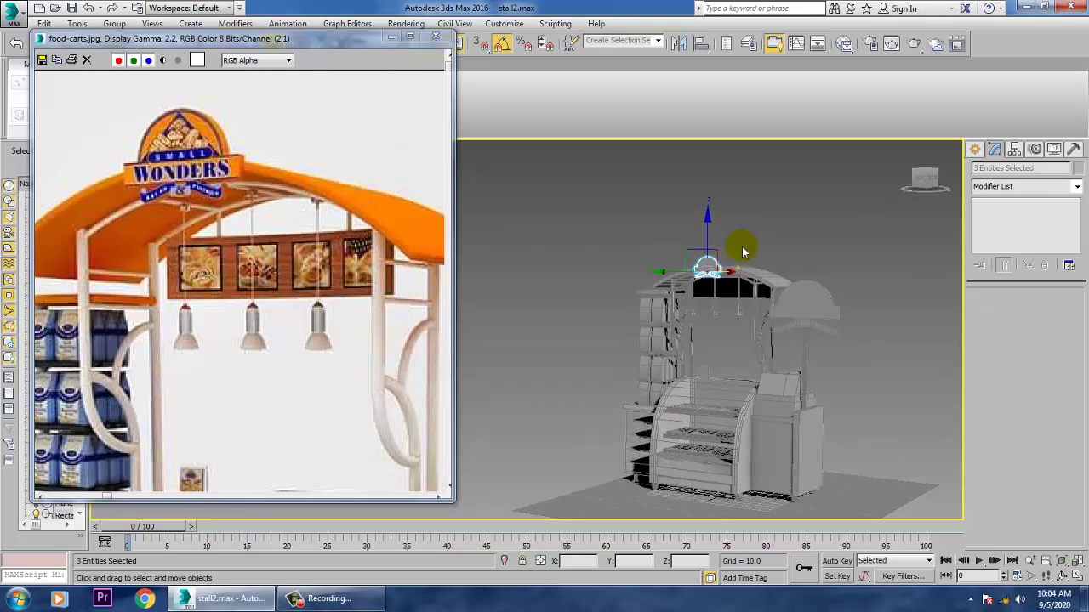
{"action": "middle_click_drag", "start_coordinate": [328, 406], "coordinate": [249, 157]}
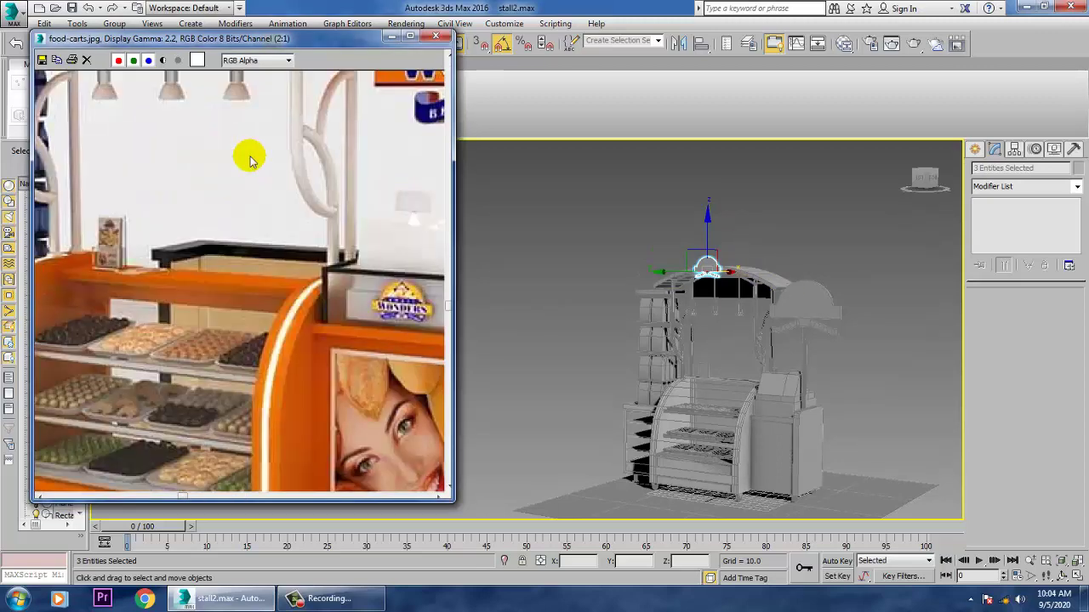
{"action": "middle_click_drag", "start_coordinate": [264, 387], "coordinate": [347, 451]}
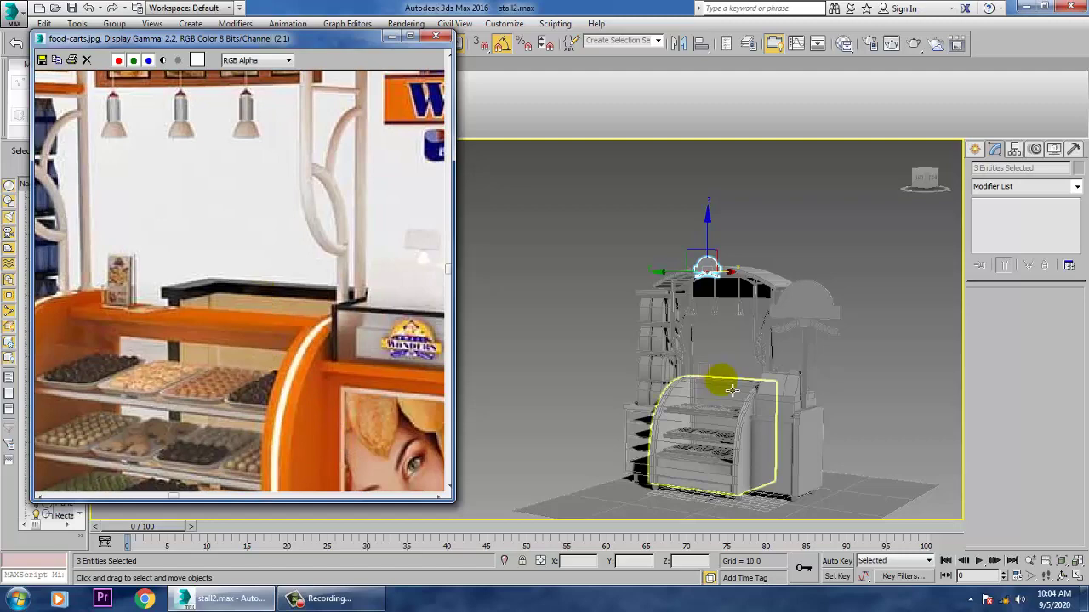
{"action": "mouse_move", "coordinate": [785, 343]}
{"action": "middle_mouse_down", "text": "alt"}
{"action": "mouse_move", "coordinate": [808, 362]}
{"action": "mouse_move", "coordinate": [795, 353]}
{"action": "middle_mouse_up", "text": "alt"}
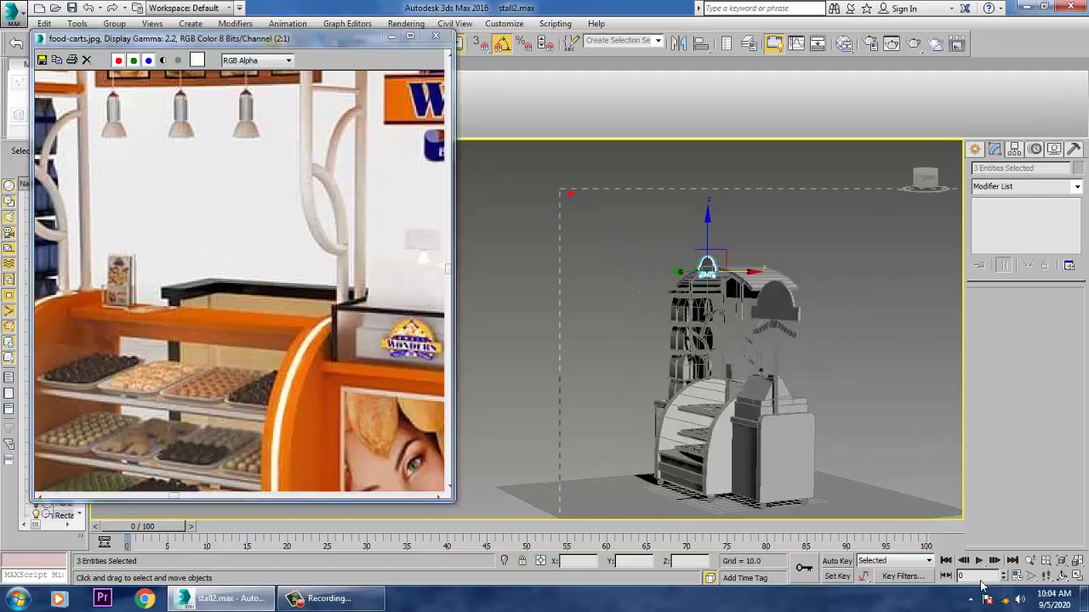
Select the whole stall without the floor and move it forward to free space behind it
{"action": "left_click_drag", "start_coordinate": [980, 583], "coordinate": [980, 582]}
{"action": "left_click_drag", "start_coordinate": [887, 420], "coordinate": [940, 505], "text": "alt"}
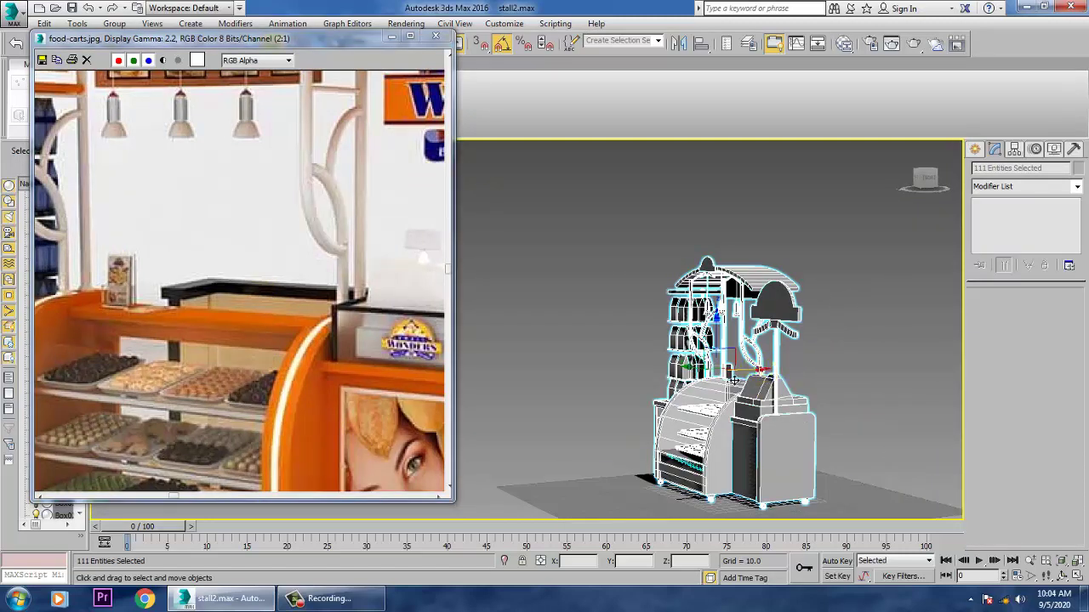
{"action": "left_click_drag", "start_coordinate": [733, 380], "coordinate": [687, 378]}
Draw an L-shaped line behind the stall in the top view, about 80 wide and 103 long
{"action": "left_click", "coordinate": [975, 150]}
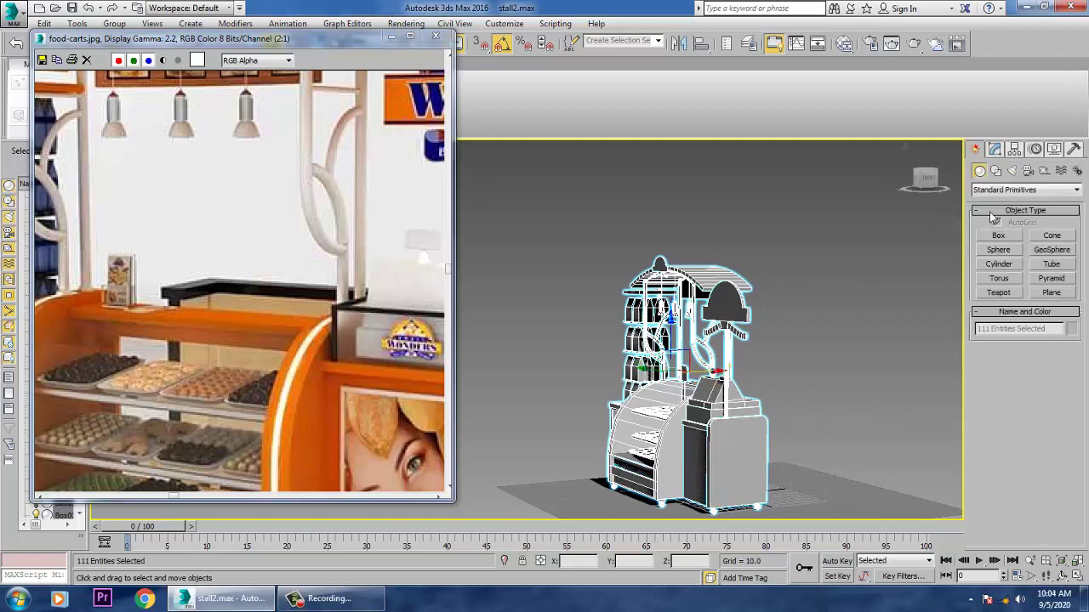
{"action": "left_click", "coordinate": [995, 171]}
{"action": "left_click", "coordinate": [1000, 246]}
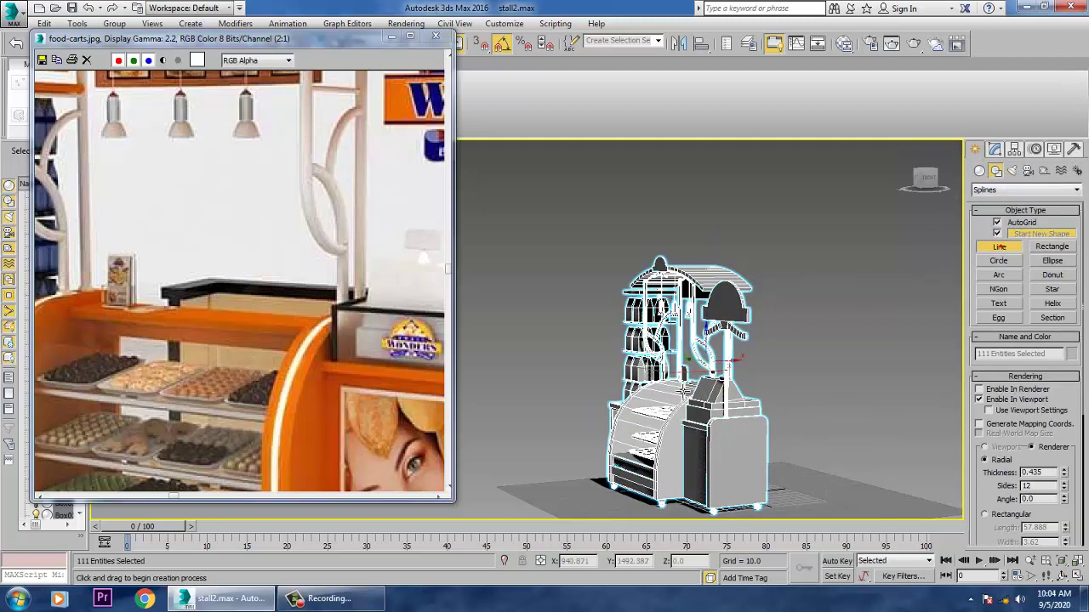
{"action": "key", "text": "alt+w"}
{"action": "middle_click", "coordinate": [498, 304]}
{"action": "key", "text": "alt+w"}
{"action": "middle_click_drag", "start_coordinate": [499, 305], "coordinate": [547, 360]}
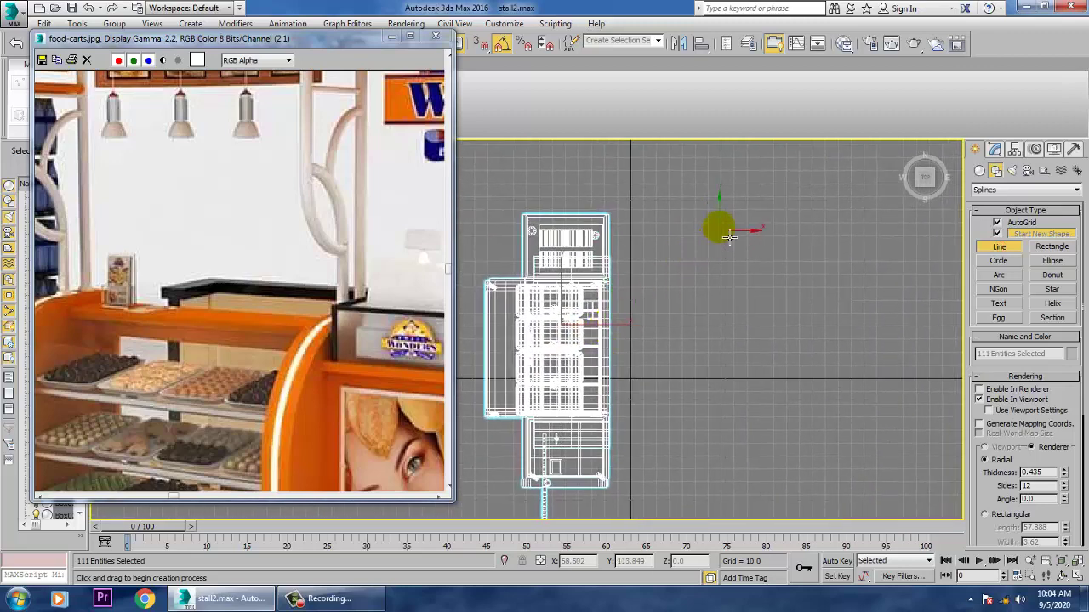
{"action": "left_click", "coordinate": [710, 222]}
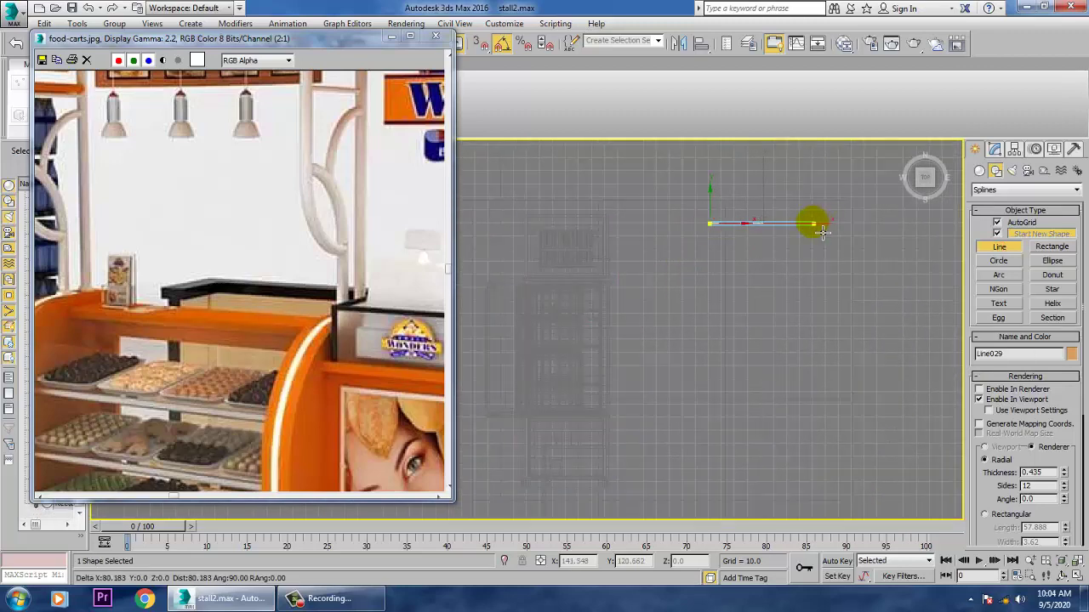
{"action": "left_click", "coordinate": [815, 224]}
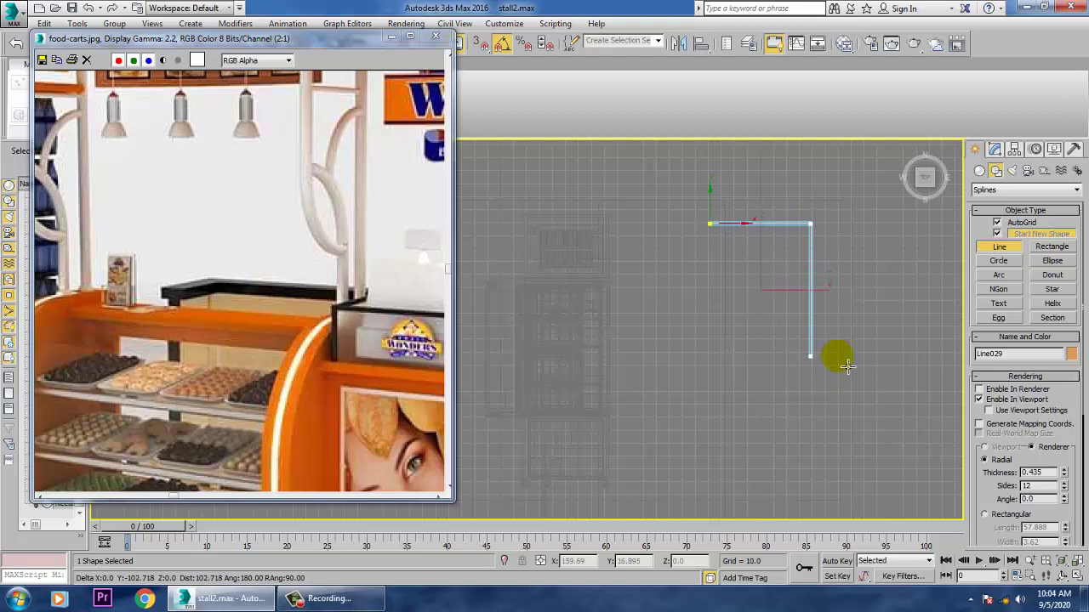
{"action": "right_click", "coordinate": [841, 361]}
{"action": "right_click", "coordinate": [841, 360]}
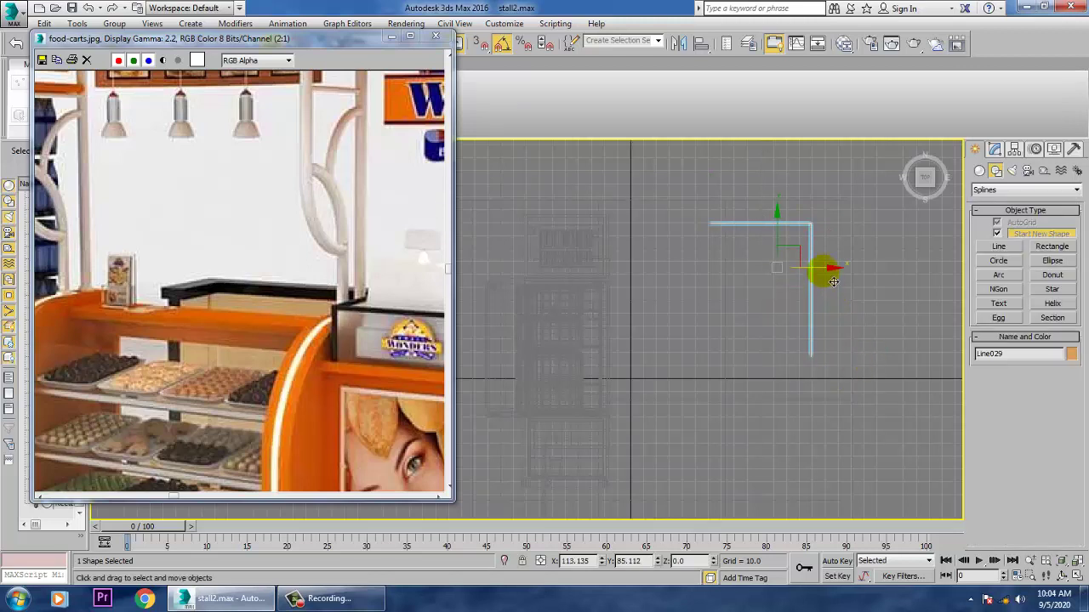
Move the L-shaped line closer to the stall and render it as a rectangular-section wall with a width of 5.177
{"action": "left_click_drag", "start_coordinate": [829, 266], "coordinate": [798, 277]}
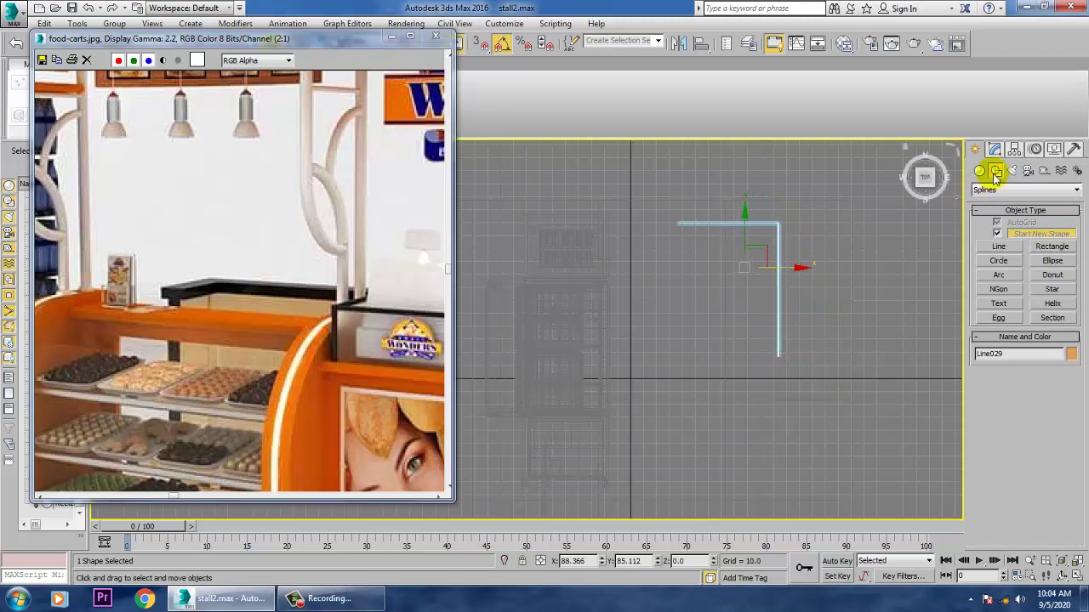
{"action": "left_click", "coordinate": [994, 150]}
{"action": "left_click", "coordinate": [995, 355]}
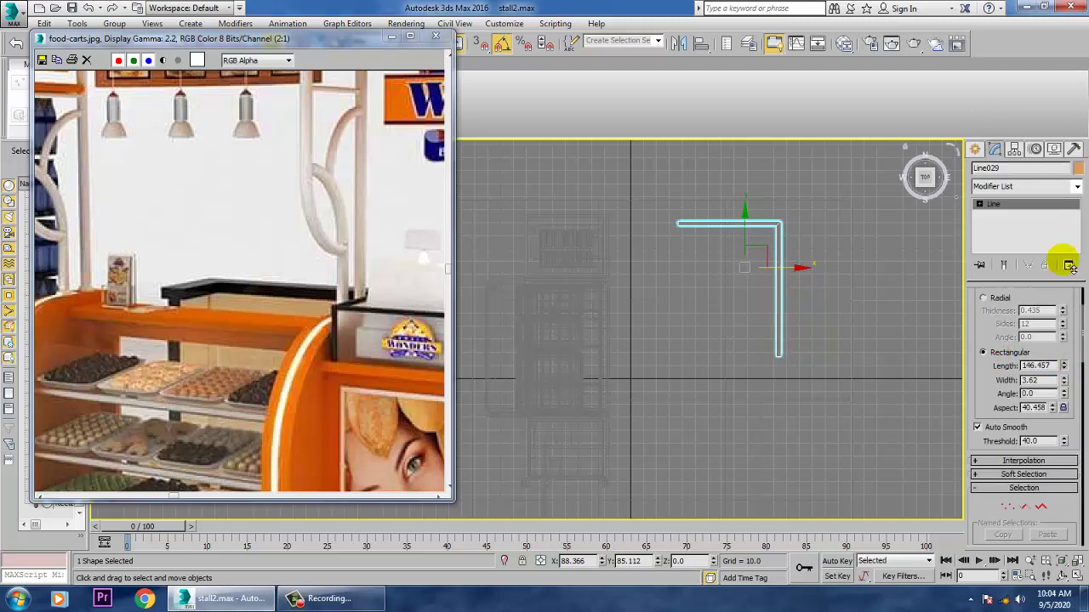
{"action": "left_click_drag", "start_coordinate": [1063, 378], "coordinate": [1064, 350]}
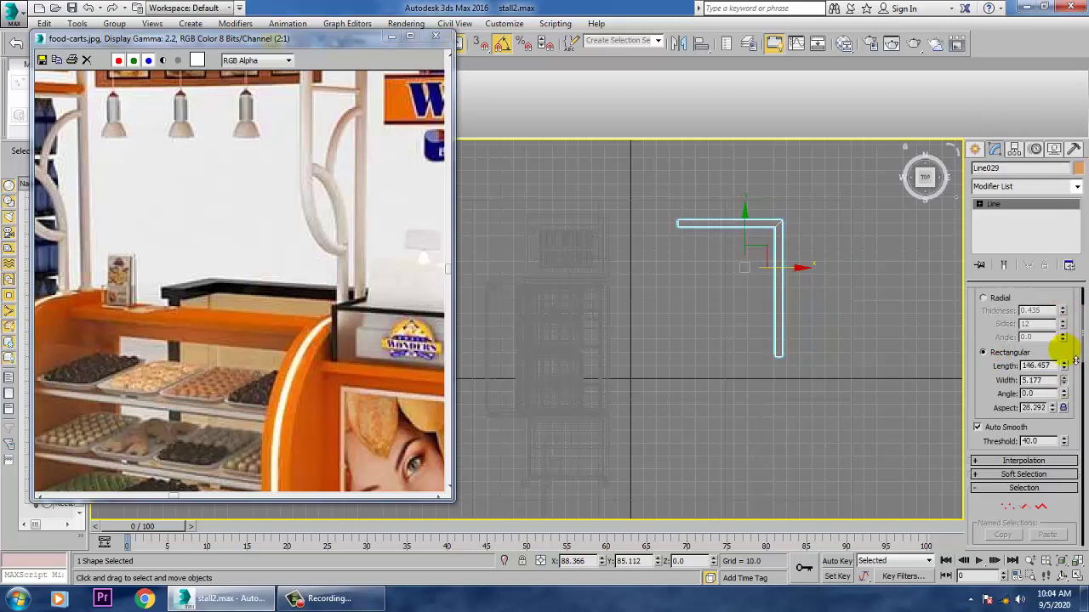
Raise the L-shaped wall in the perspective view until its base comes up to the floor
{"action": "key", "text": "alt+w"}
{"action": "right_click", "coordinate": [786, 419]}
{"action": "key", "text": "alt+w"}
{"action": "scroll", "coordinate": [778, 404], "scroll_direction": "down", "scroll_amount": 10}
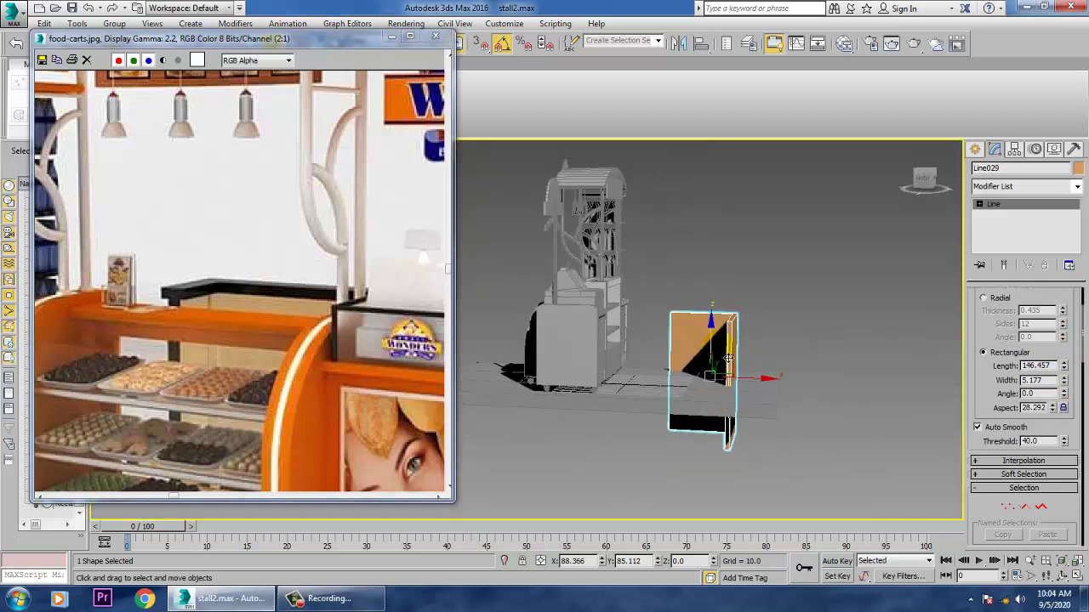
{"action": "left_click_drag", "start_coordinate": [719, 353], "coordinate": [722, 300]}
{"action": "middle_click_drag", "start_coordinate": [735, 328], "coordinate": [743, 335]}
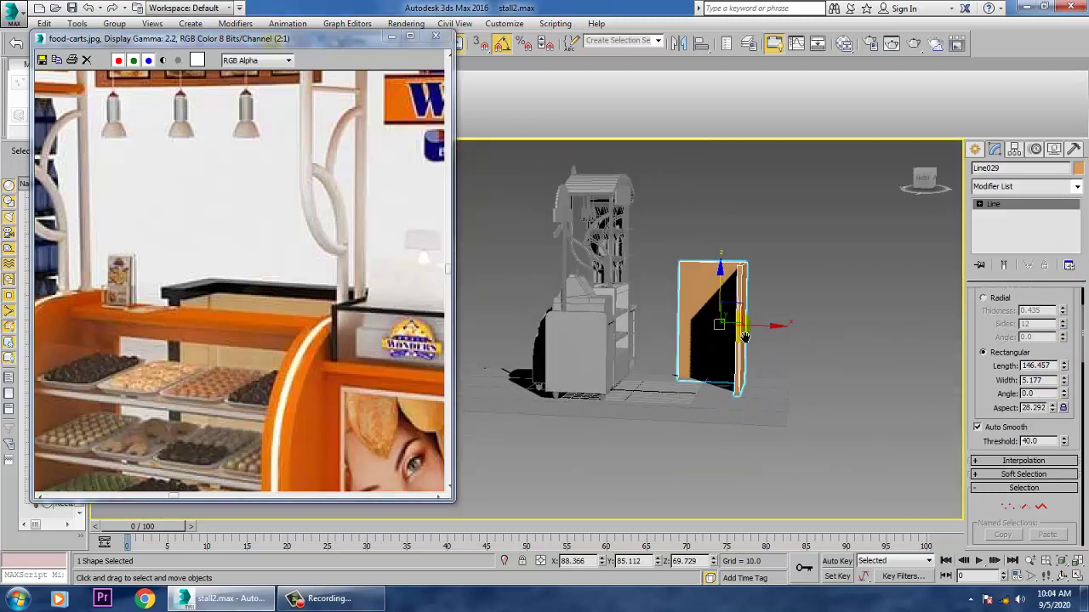
{"action": "scroll", "coordinate": [743, 336], "scroll_direction": "up", "scroll_amount": 6}
Reduce the wall's rectangular section length to 83.422 and lower the wall until it rests on the floor
{"action": "left_click_drag", "start_coordinate": [1068, 367], "coordinate": [1063, 397]}
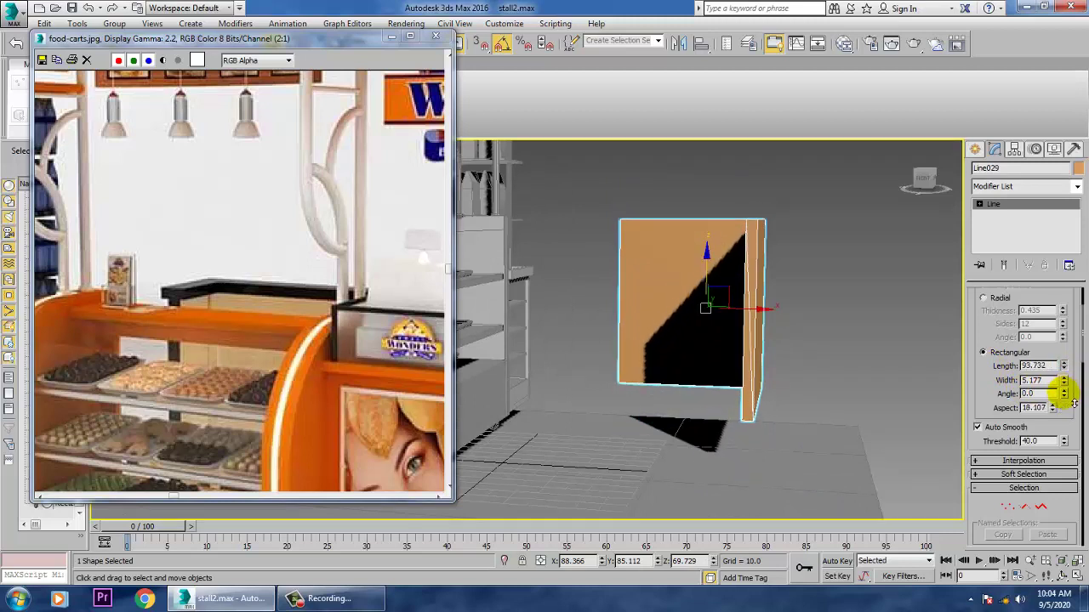
{"action": "left_click_drag", "start_coordinate": [718, 297], "coordinate": [727, 332]}
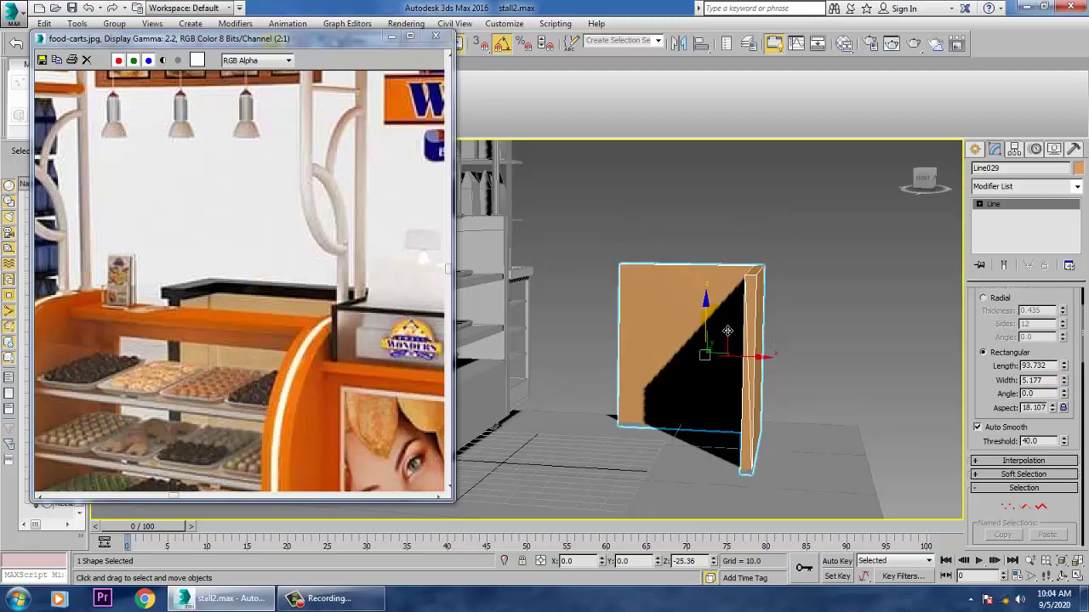
{"action": "middle_click_drag", "start_coordinate": [763, 378], "coordinate": [587, 466], "text": "alt"}
{"action": "middle_click_drag", "start_coordinate": [681, 476], "coordinate": [811, 332], "text": "alt"}
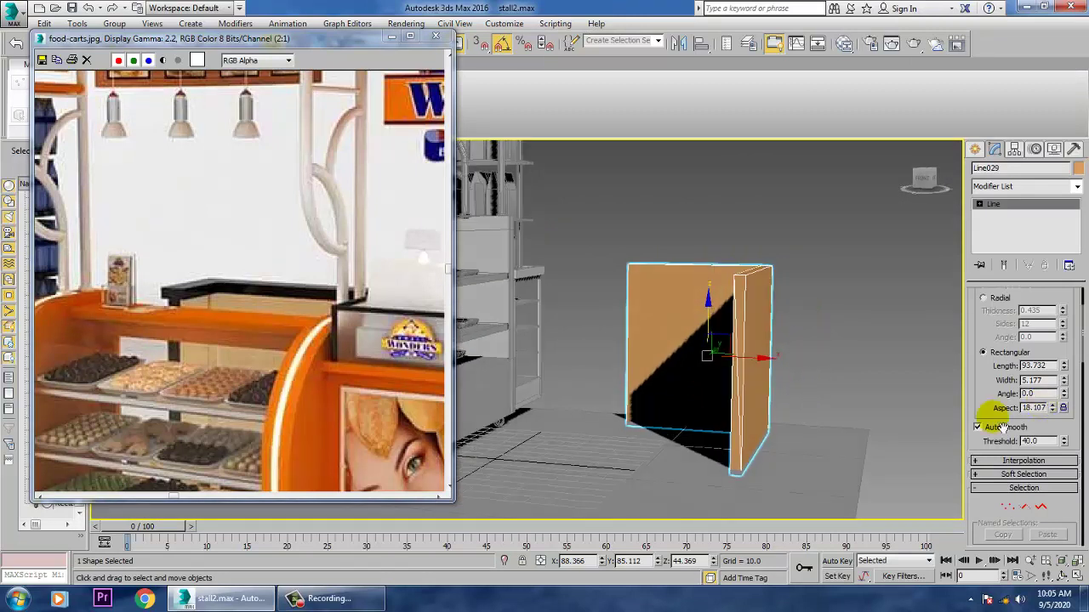
{"action": "left_click_drag", "start_coordinate": [1077, 371], "coordinate": [1074, 385]}
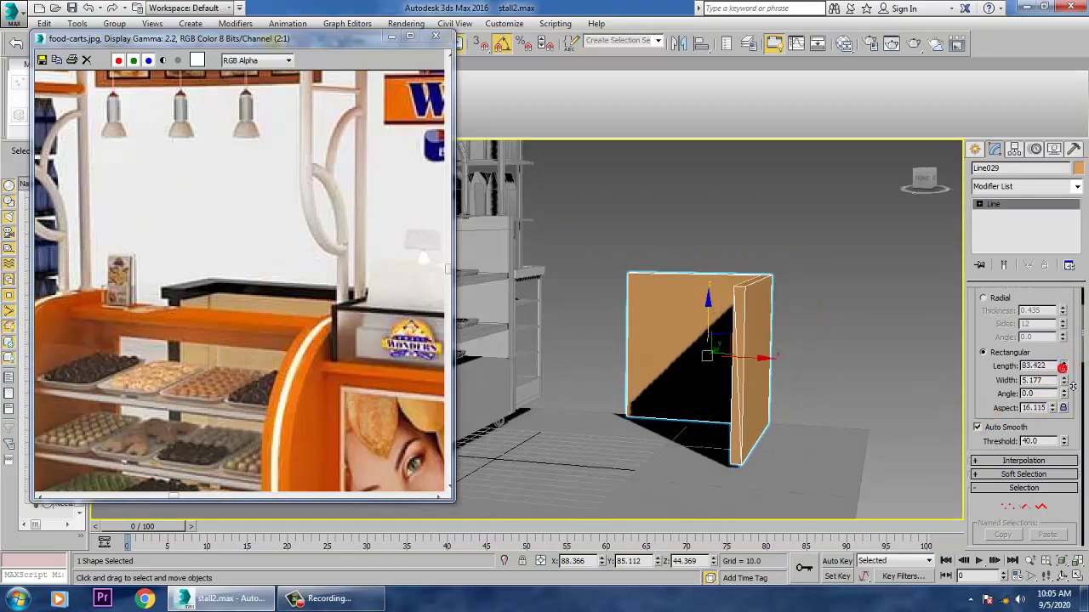
{"action": "middle_click_drag", "start_coordinate": [697, 387], "coordinate": [685, 360], "text": "alt"}
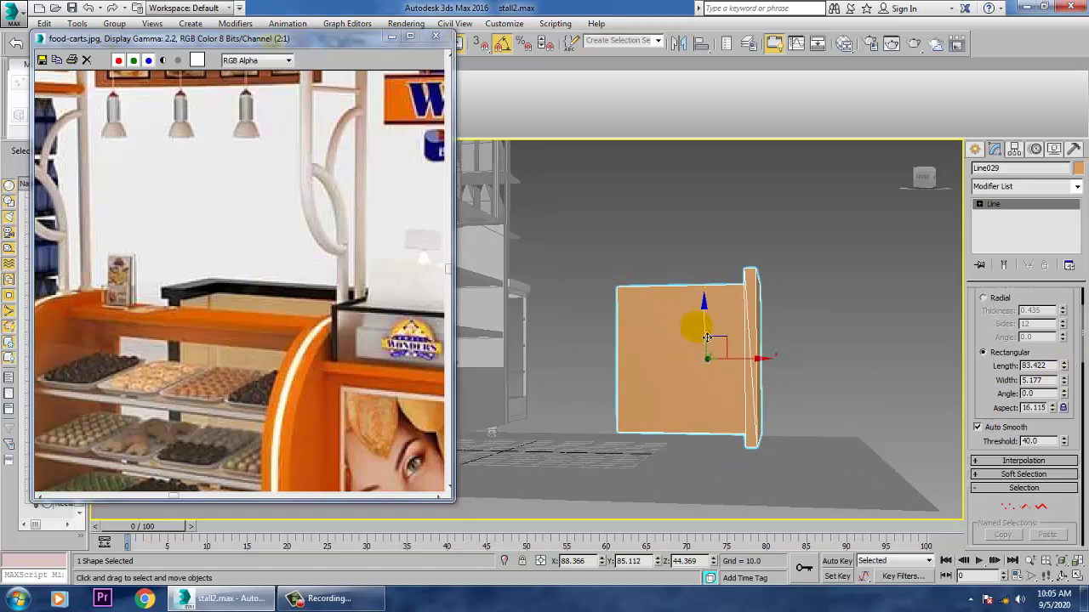
{"action": "left_click_drag", "start_coordinate": [707, 338], "coordinate": [717, 341]}
Convert the L-shaped wall to an Editable Poly
{"action": "middle_click_drag", "start_coordinate": [717, 341], "coordinate": [668, 309], "text": "alt"}
{"action": "right_click", "coordinate": [668, 297]}
{"action": "mouse_move", "coordinate": [693, 432]}
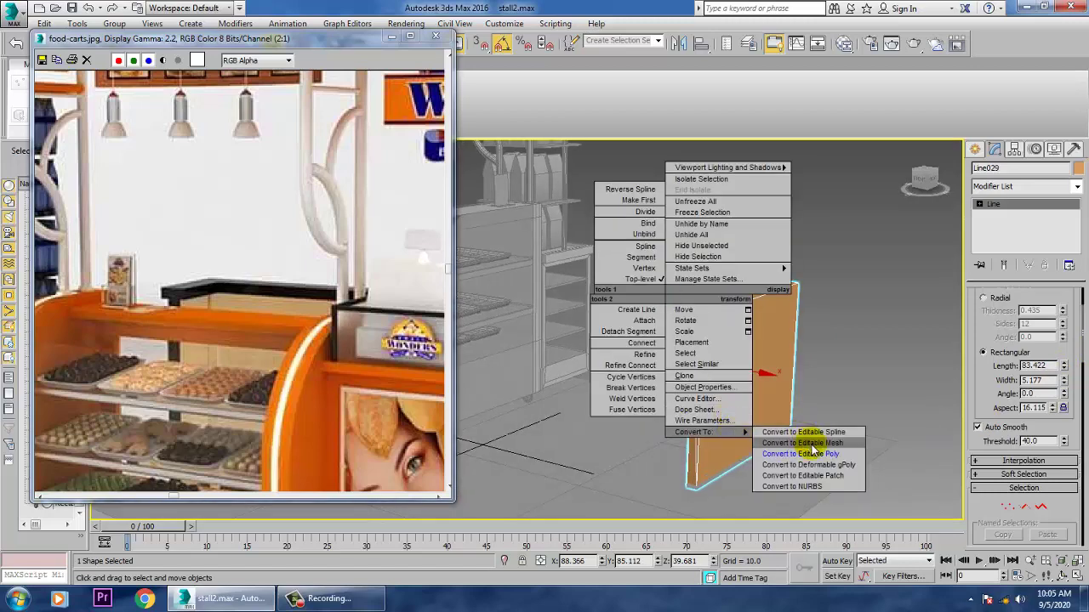
{"action": "left_click", "coordinate": [816, 454]}
Connect the wall's vertical edges with one segment, using a slide of -84 to place the new loop near the upper edge
{"action": "middle_click_drag", "start_coordinate": [824, 455], "coordinate": [759, 393], "text": "alt"}
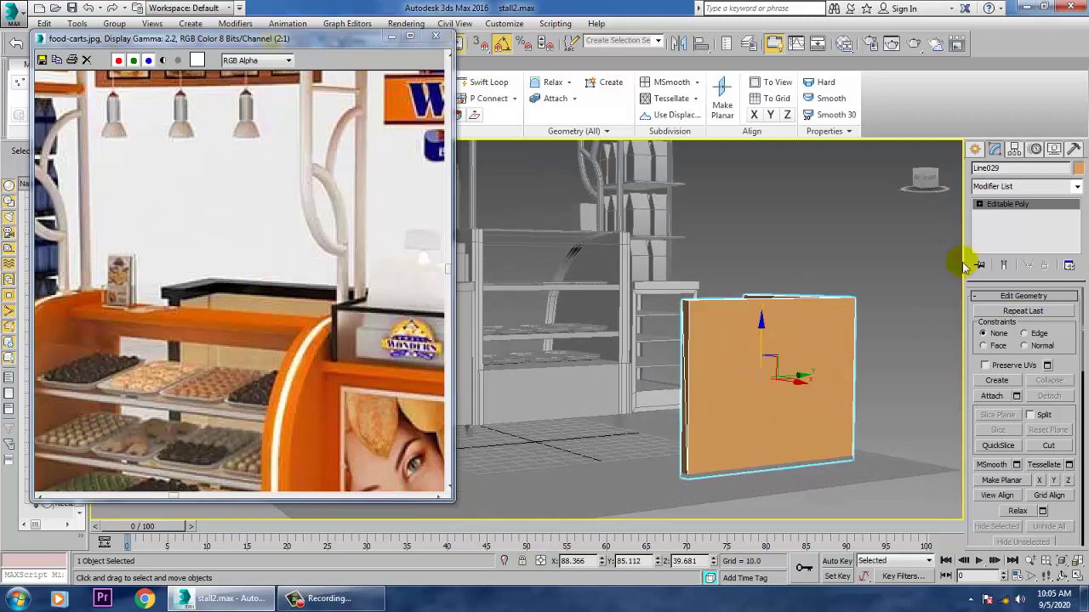
{"action": "left_click", "coordinate": [979, 204]}
{"action": "left_click", "coordinate": [1002, 226]}
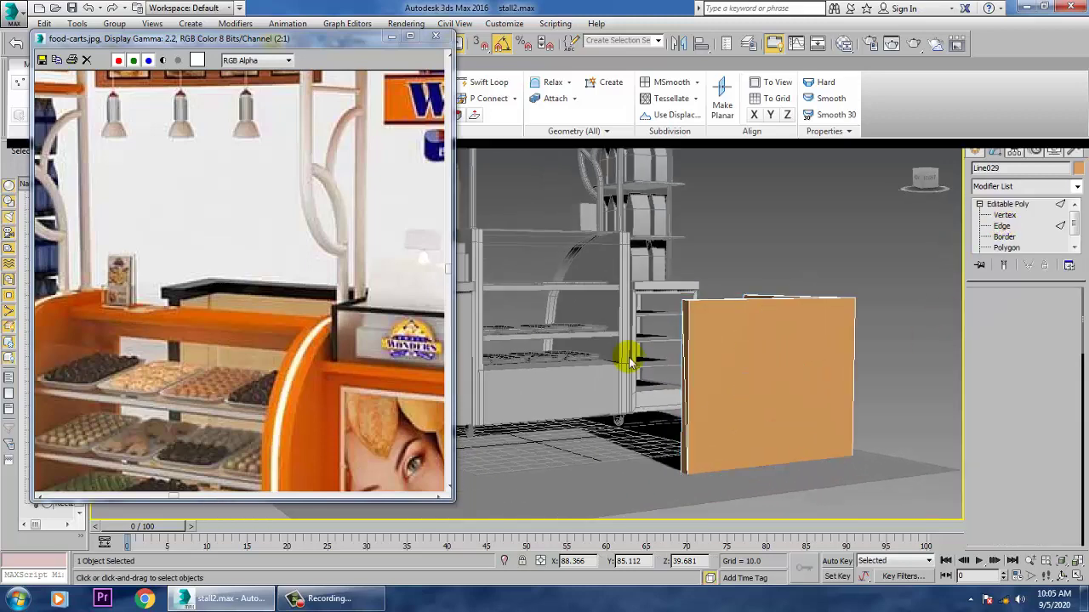
{"action": "scroll", "coordinate": [1051, 476], "scroll_direction": "down", "scroll_amount": 5}
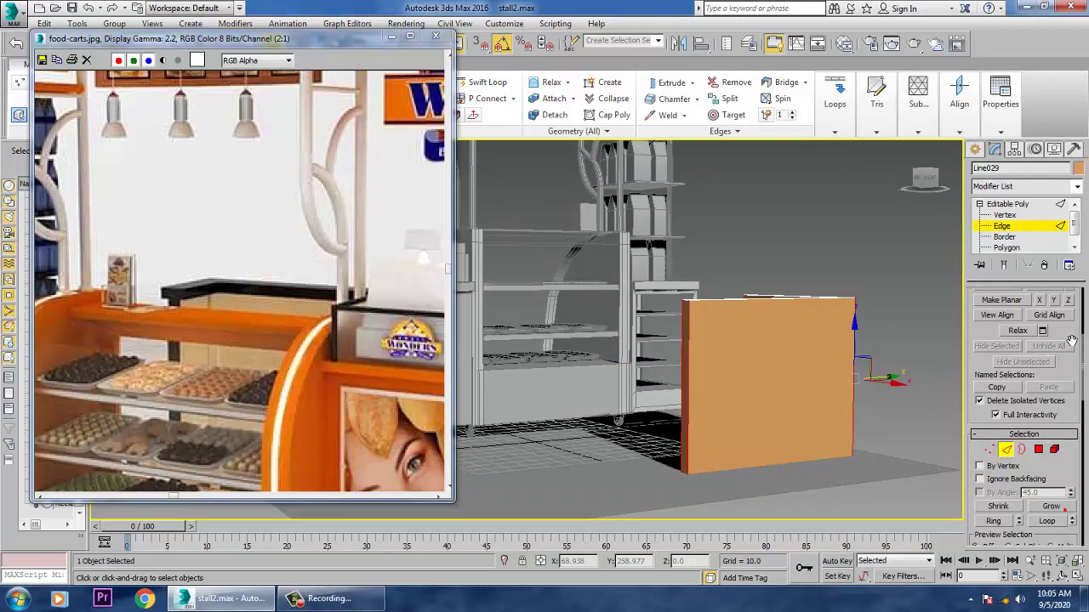
{"action": "scroll", "coordinate": [1071, 438], "scroll_direction": "down", "scroll_amount": 3}
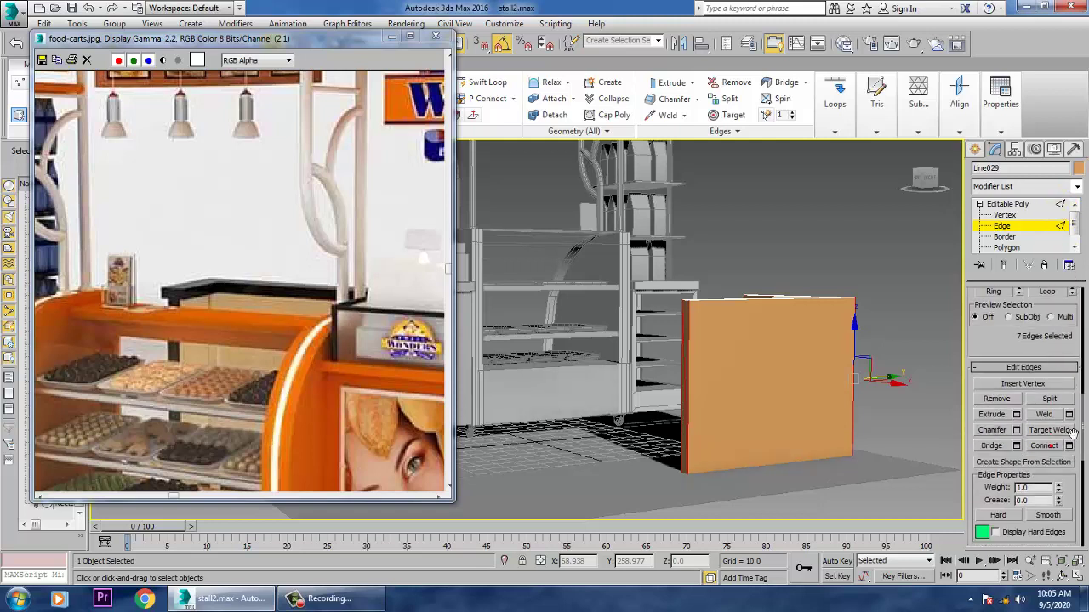
{"action": "left_click", "coordinate": [1069, 447]}
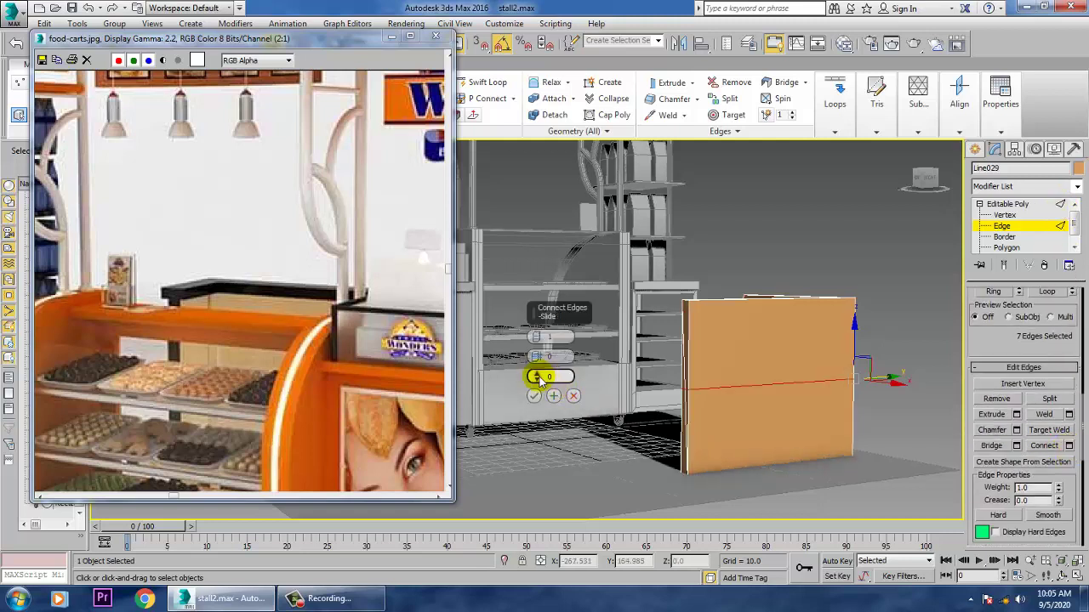
{"action": "left_click_drag", "start_coordinate": [537, 380], "coordinate": [539, 263]}
{"action": "left_click_drag", "start_coordinate": [580, 430], "coordinate": [629, 595]}
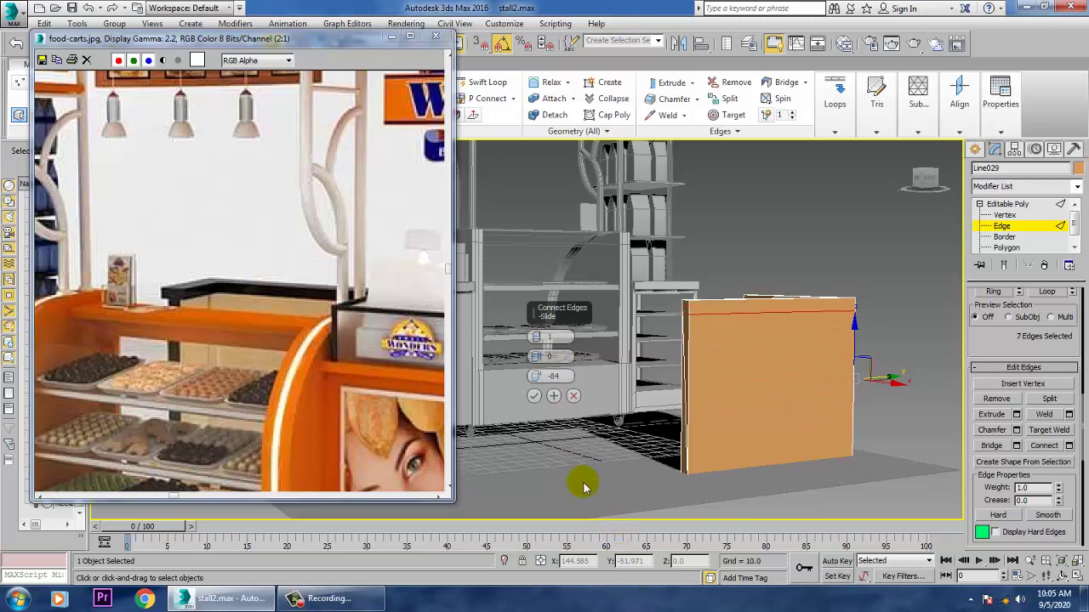
{"action": "left_click", "coordinate": [534, 396]}
Select the narrow upper-band polygons around the inner, outer and end faces of the L-shaped wall
{"action": "middle_click_drag", "start_coordinate": [532, 395], "coordinate": [751, 398], "text": "alt"}
{"action": "scroll", "coordinate": [725, 327], "scroll_direction": "up", "scroll_amount": 3}
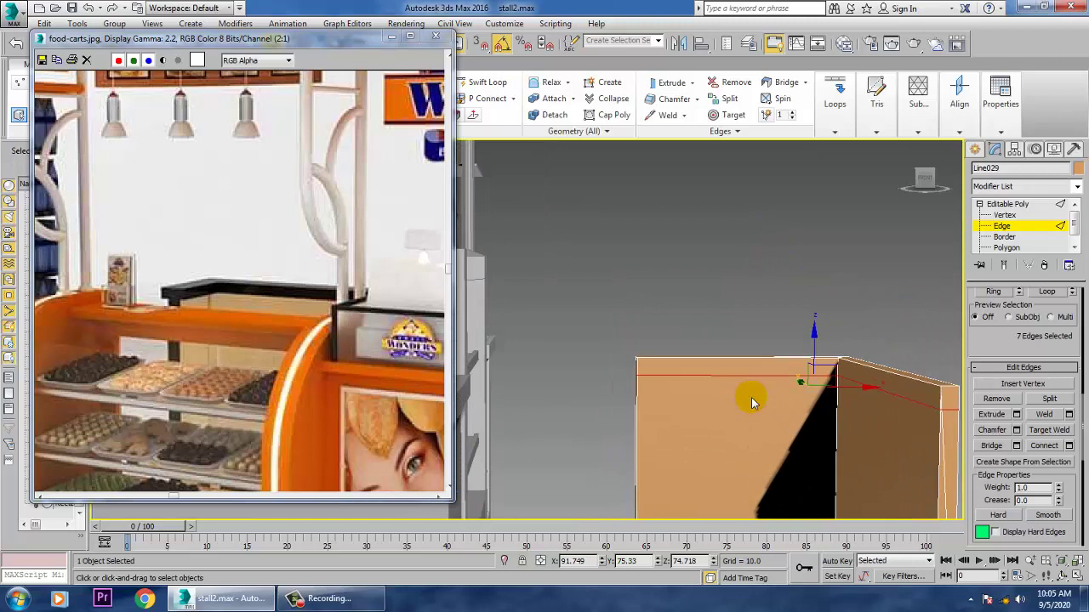
{"action": "key", "text": "4"}
{"action": "left_click", "coordinate": [706, 367]}
{"action": "left_click", "coordinate": [876, 390], "text": "ctrl"}
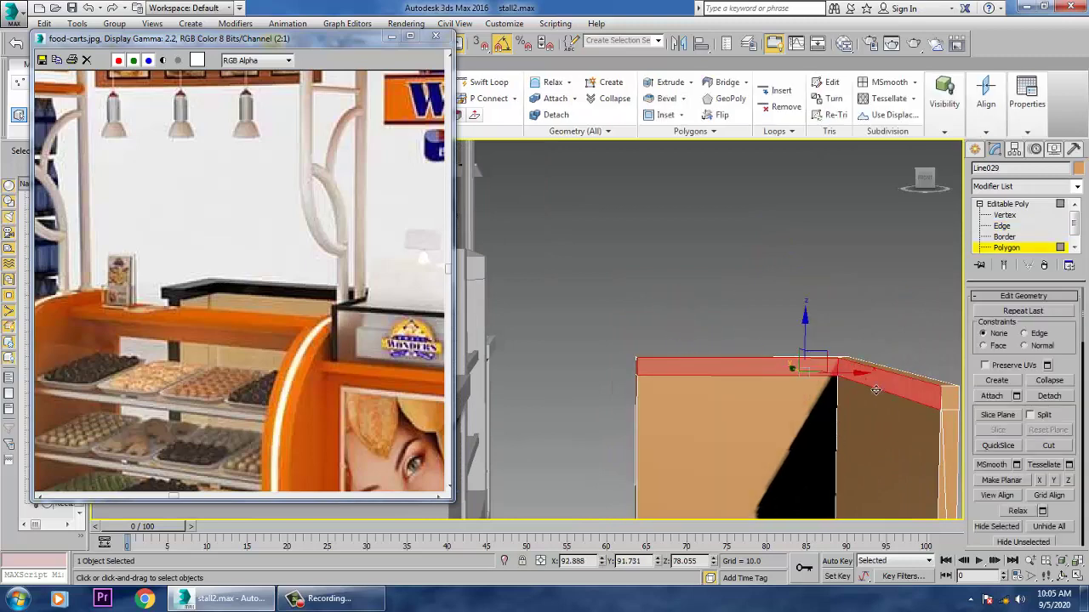
{"action": "left_click", "coordinate": [951, 404], "text": "ctrl"}
{"action": "middle_click_drag", "start_coordinate": [952, 406], "coordinate": [857, 402], "text": "alt"}
{"action": "middle_click_drag", "start_coordinate": [911, 423], "coordinate": [798, 406], "text": "alt"}
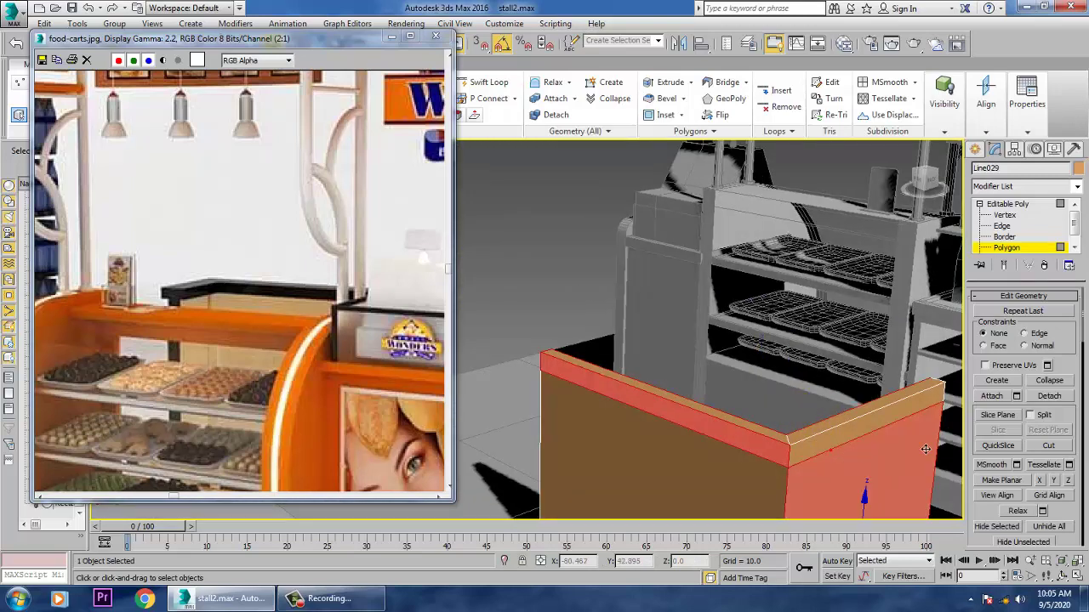
{"action": "left_click", "coordinate": [866, 428], "text": "ctrl"}
{"action": "middle_click_drag", "start_coordinate": [904, 440], "coordinate": [786, 423], "text": "alt"}
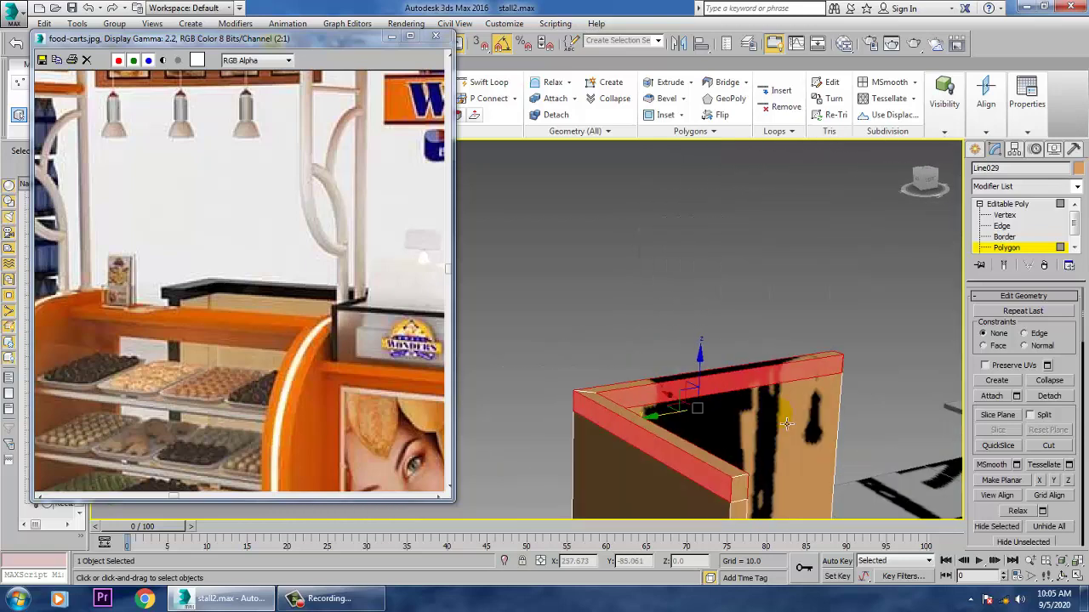
{"action": "scroll", "coordinate": [991, 506], "scroll_direction": "up", "scroll_amount": 10}
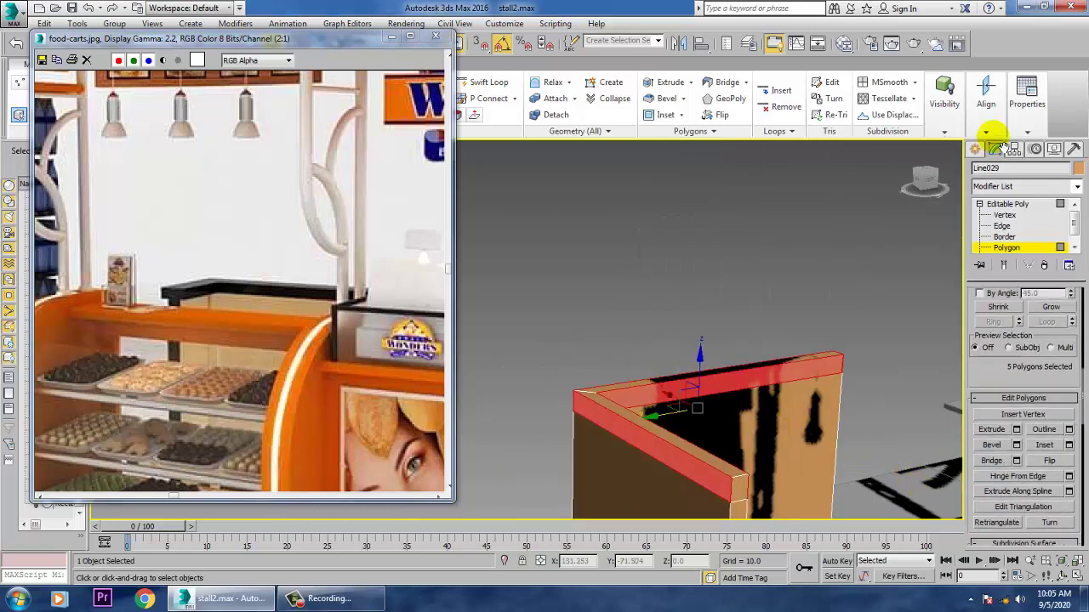
{"action": "left_click", "coordinate": [1016, 428]}
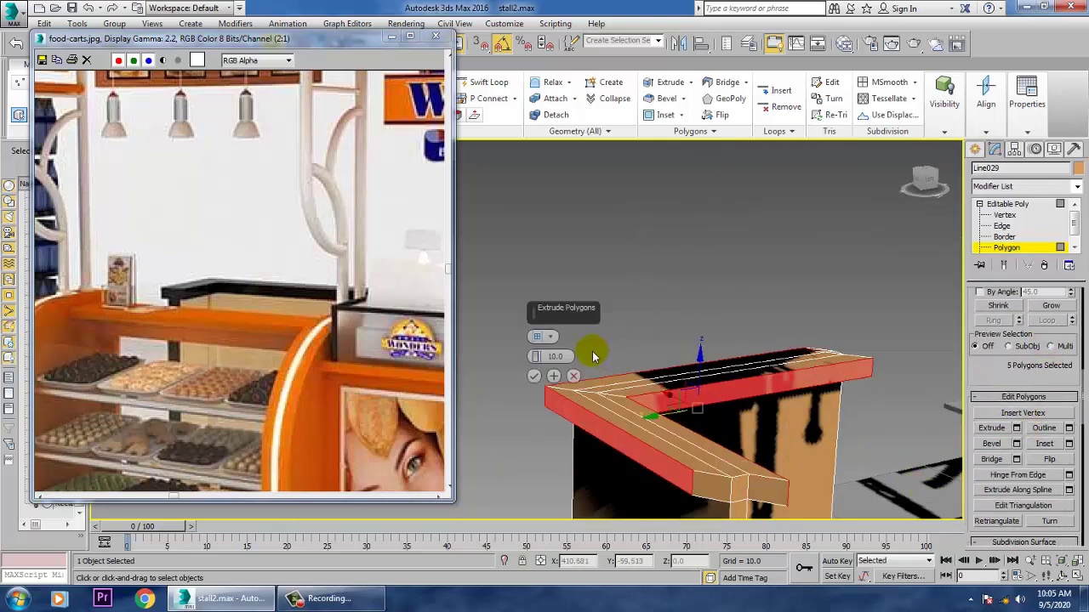
{"action": "left_click", "coordinate": [542, 336]}
{"action": "left_click", "coordinate": [573, 374]}
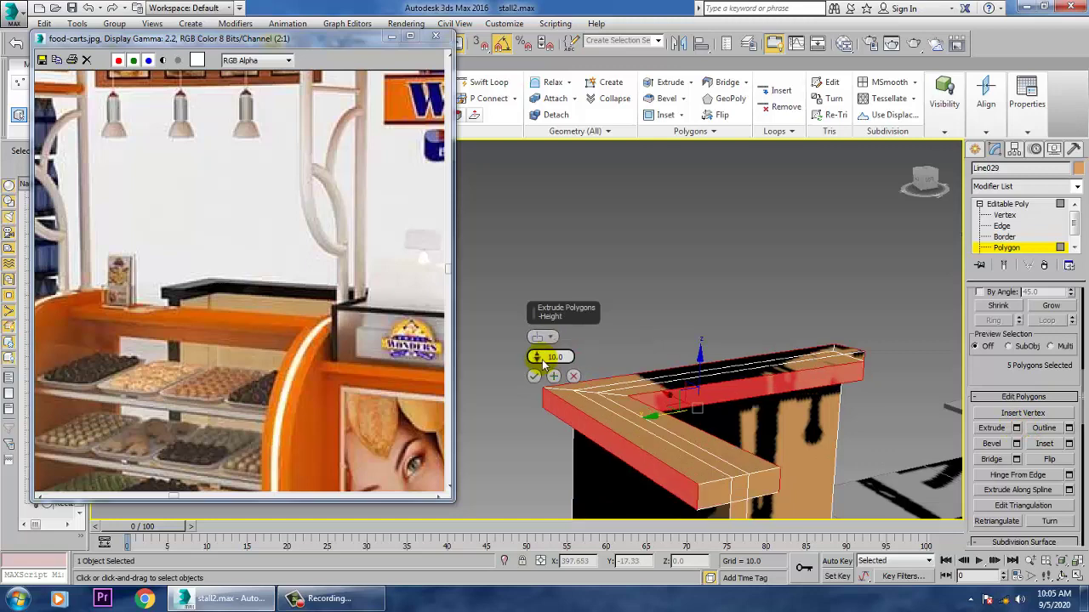
{"action": "left_click_drag", "start_coordinate": [541, 363], "coordinate": [555, 402]}
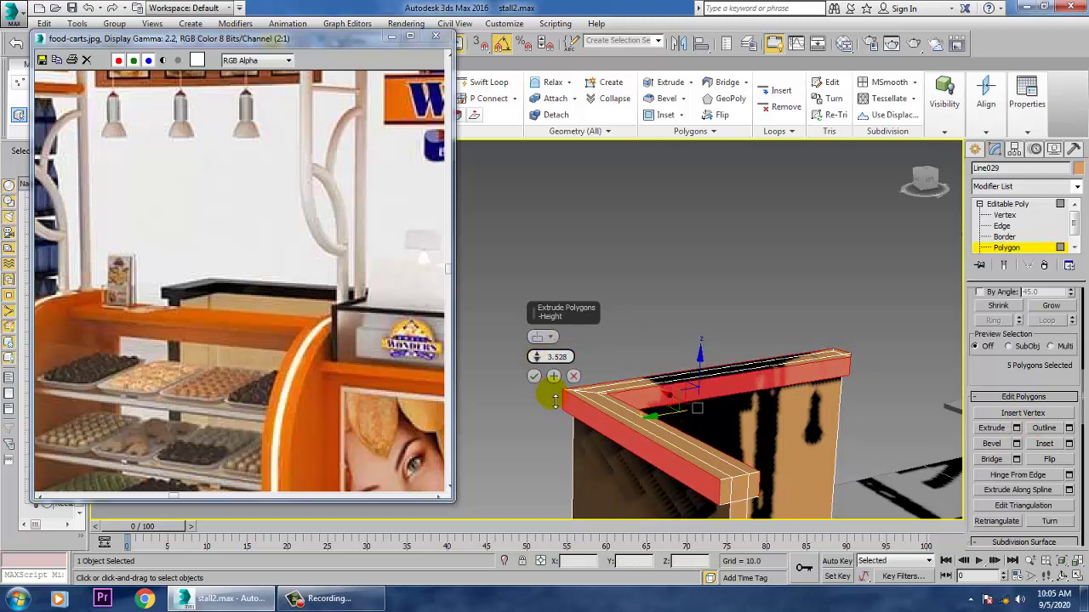
{"action": "left_click", "coordinate": [574, 378]}
Deselect one end polygon of the upper band and extrude the four remaining polygons 3.01 along their local normals
{"action": "middle_click_drag", "start_coordinate": [596, 383], "coordinate": [895, 456], "text": "alt"}
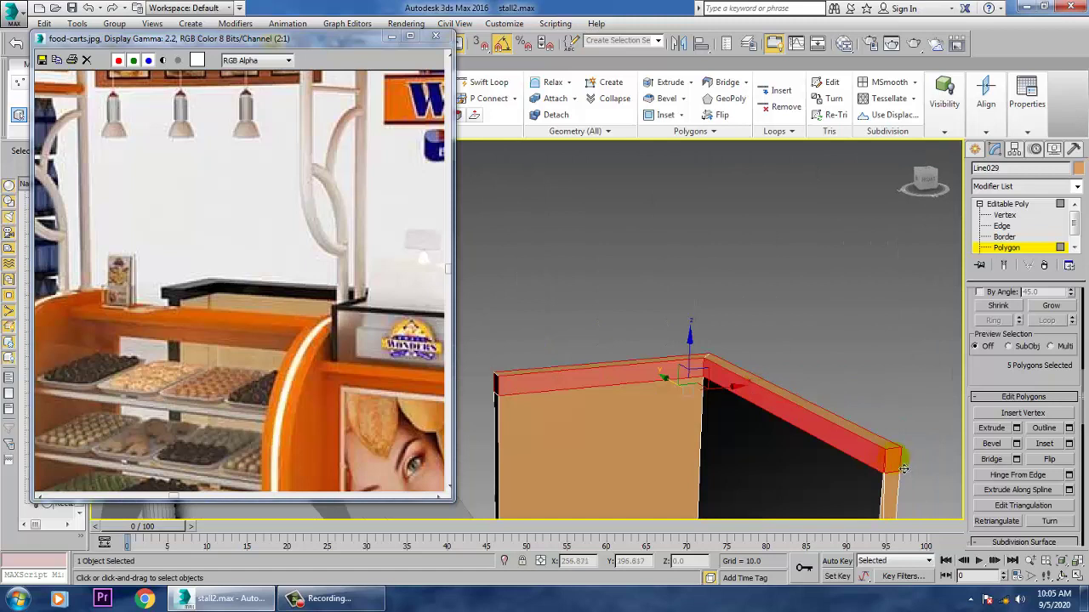
{"action": "left_click", "coordinate": [1017, 428]}
{"action": "left_click_drag", "start_coordinate": [537, 361], "coordinate": [539, 366]}
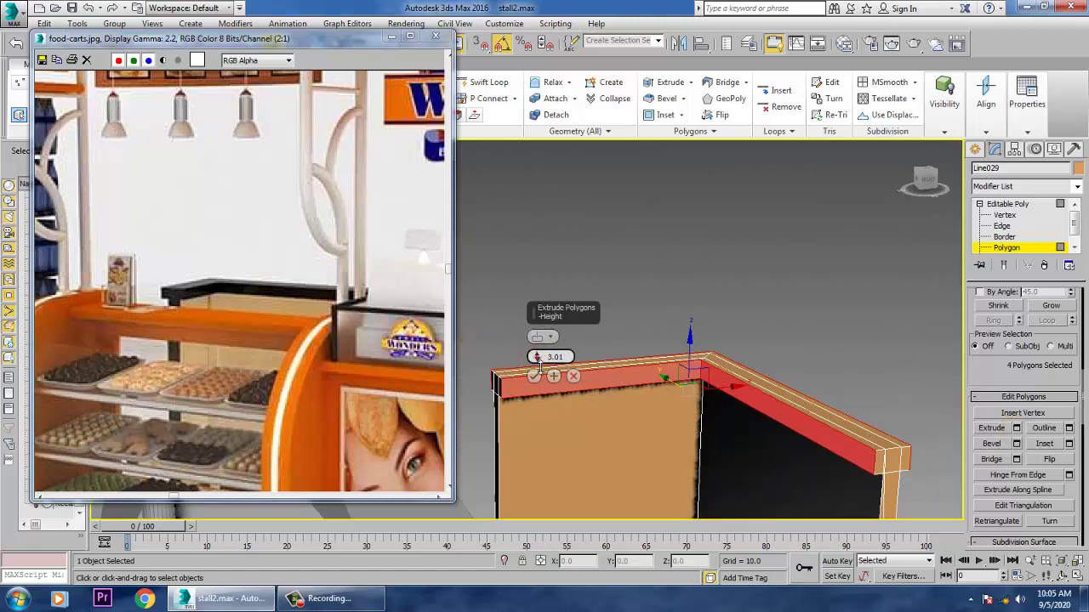
{"action": "left_click", "coordinate": [534, 378]}
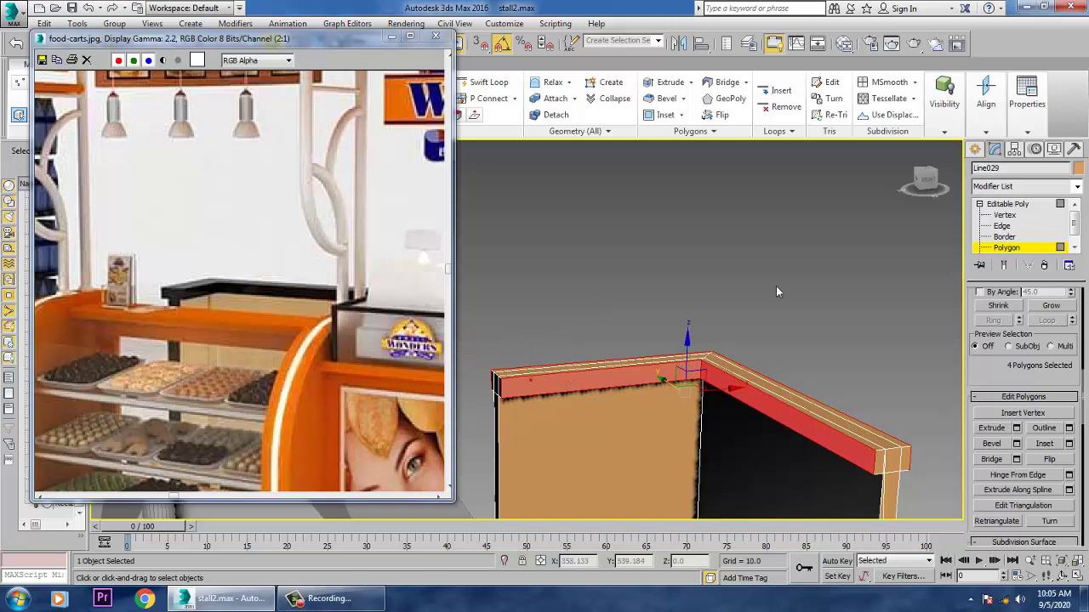
Leave polygon editing and change the counter's object color to the gray of the rest of the stall
{"action": "left_click", "coordinate": [787, 282]}
{"action": "left_click", "coordinate": [1008, 205]}
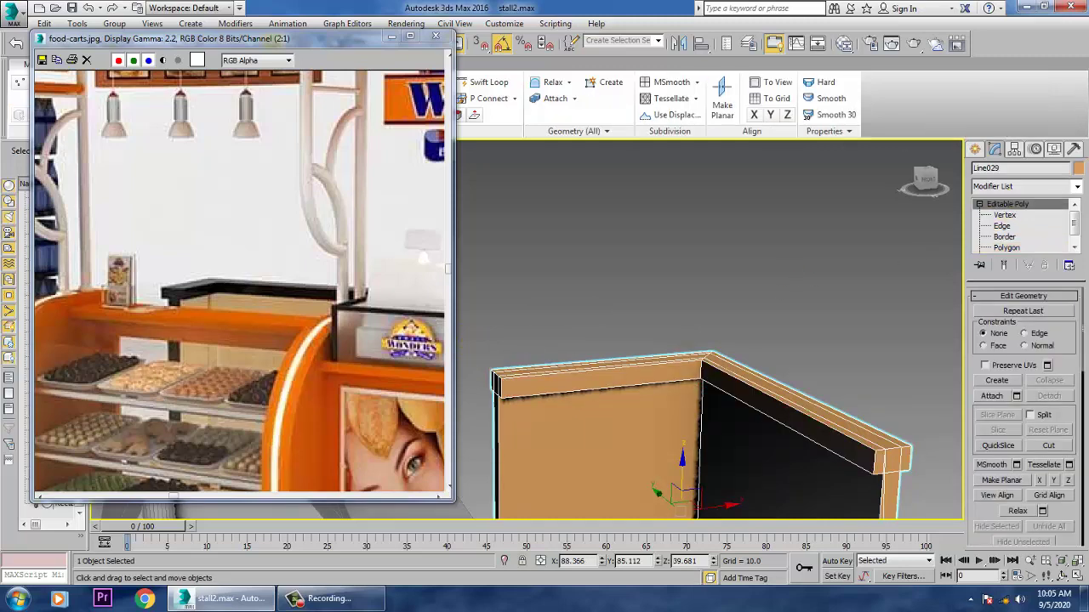
{"action": "left_click", "coordinate": [1078, 170]}
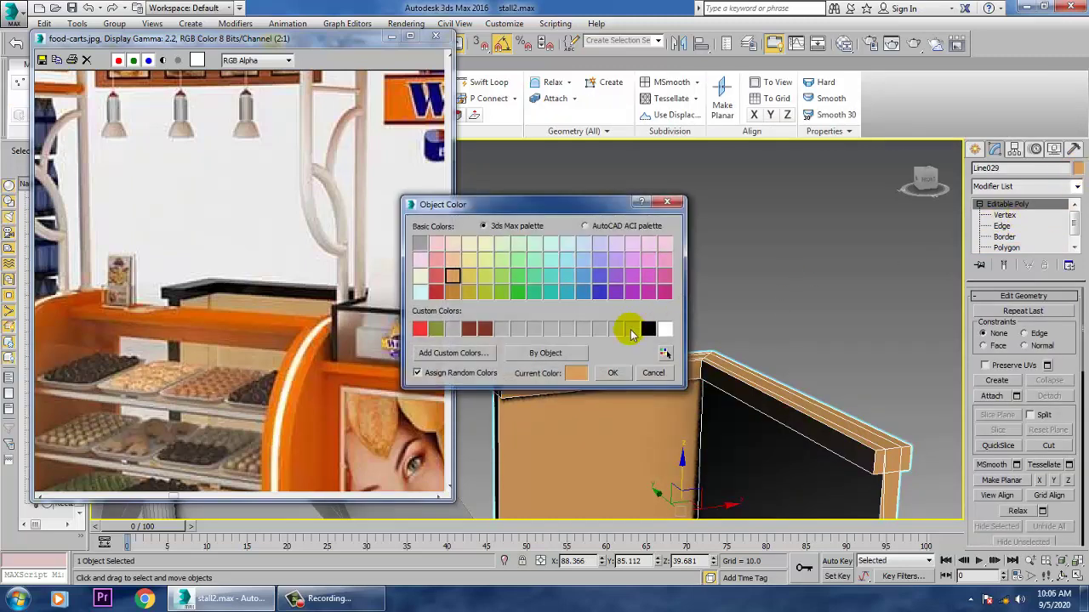
{"action": "left_click", "coordinate": [612, 372]}
{"action": "left_click", "coordinate": [829, 285]}
Compare the whole stall and its new rear counter with the food-carts.jpg reference
{"action": "scroll", "coordinate": [863, 371], "scroll_direction": "down", "scroll_amount": 5}
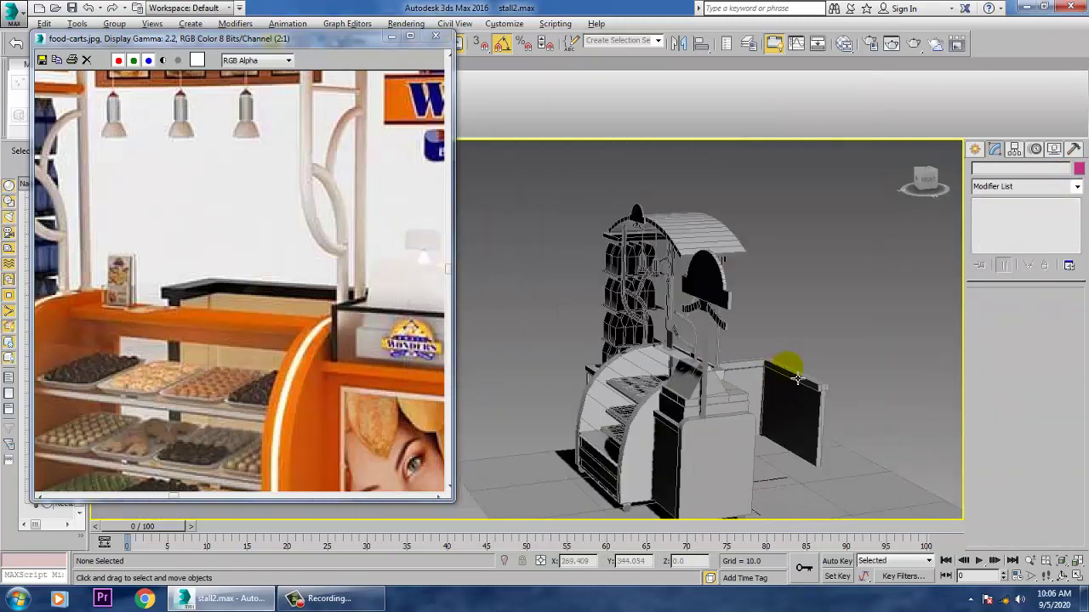
{"action": "middle_click_drag", "start_coordinate": [863, 372], "coordinate": [803, 393], "text": "alt"}
{"action": "middle_click_drag", "start_coordinate": [384, 373], "coordinate": [329, 308]}
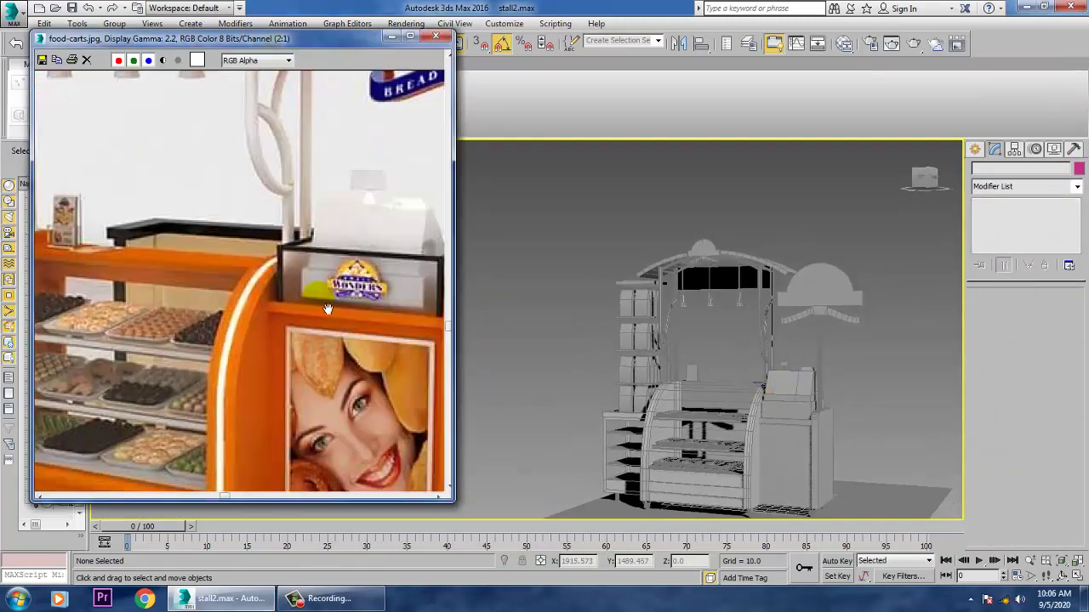
{"action": "scroll", "coordinate": [332, 316], "scroll_direction": "down", "scroll_amount": 2}
{"action": "scroll", "coordinate": [210, 294], "scroll_direction": "up", "scroll_amount": 1}
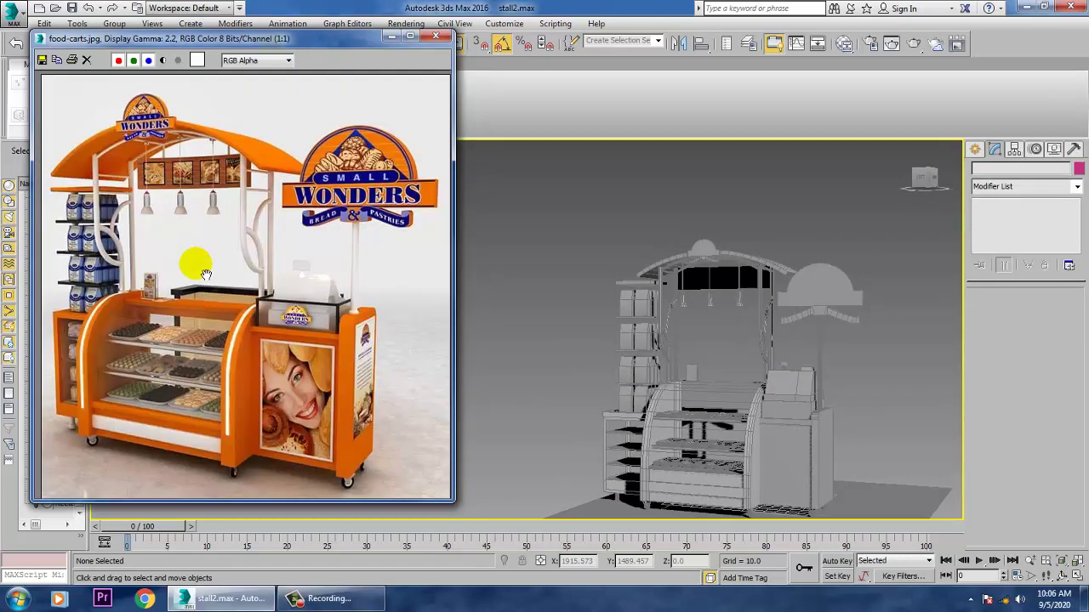
{"action": "scroll", "coordinate": [842, 387], "scroll_direction": "up", "scroll_amount": 3}
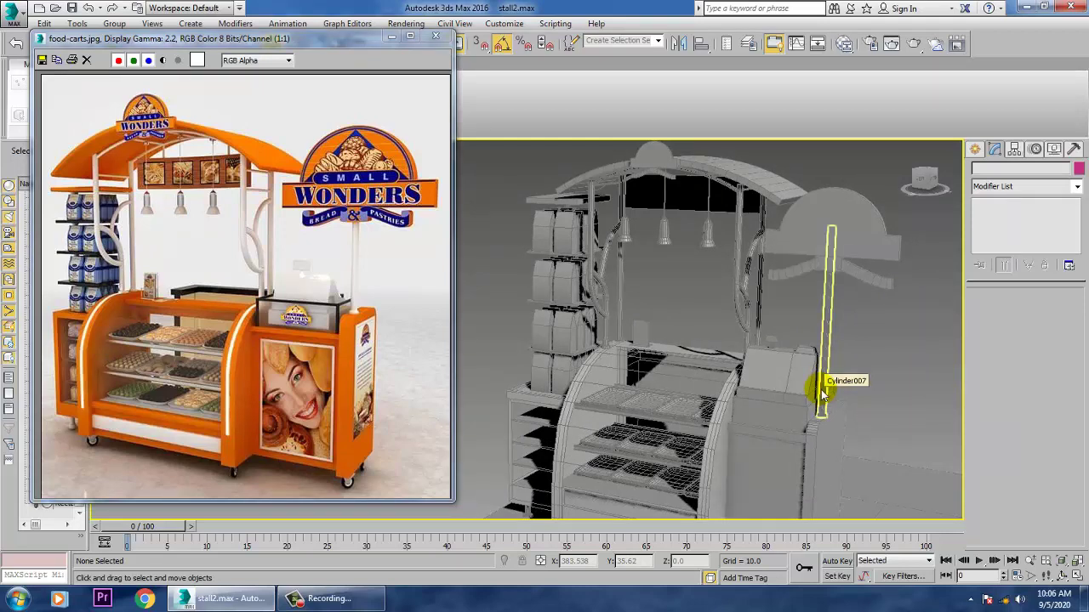
{"action": "scroll", "coordinate": [822, 391], "scroll_direction": "down", "scroll_amount": 3}
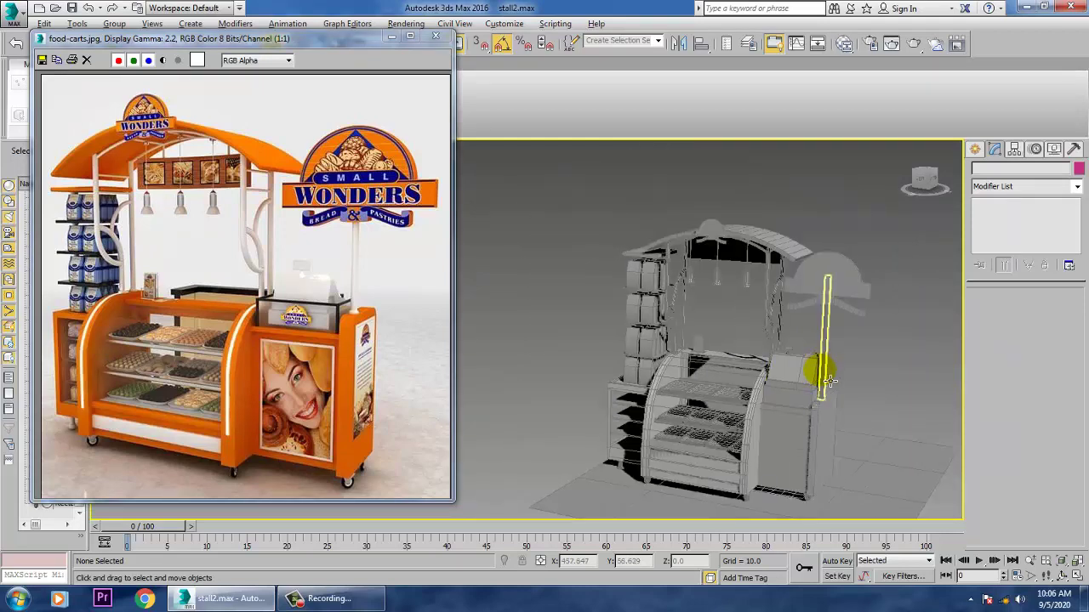
{"action": "middle_click_drag", "start_coordinate": [829, 380], "coordinate": [782, 508], "text": "alt"}
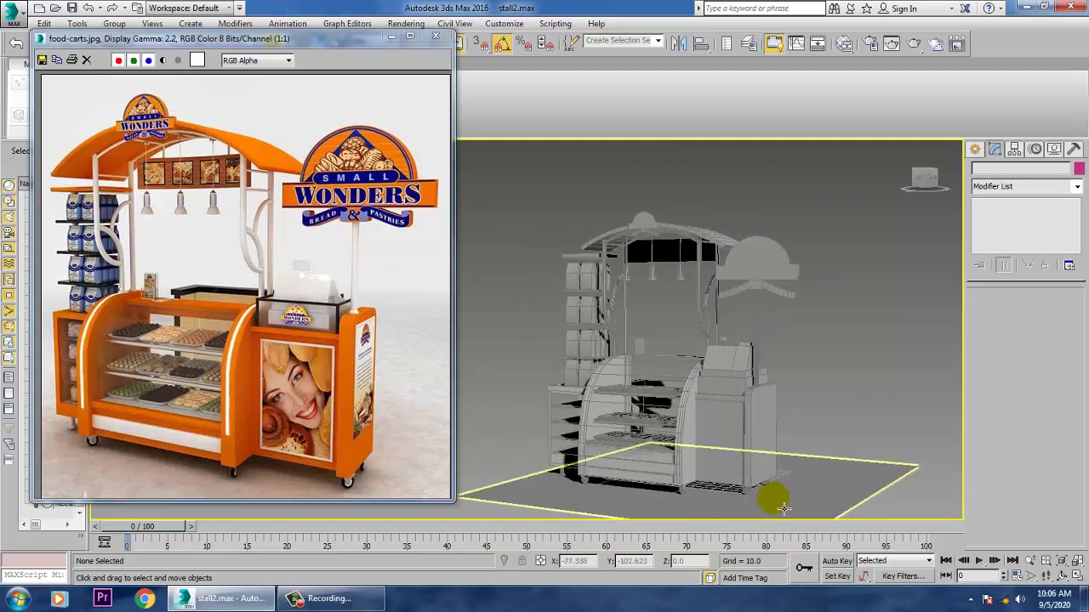
Select the floor plane and scale it up uniformly so it extends farther around the stall
{"action": "left_click", "coordinate": [782, 508]}
{"action": "key", "text": "r"}
{"action": "left_click_drag", "start_coordinate": [714, 468], "coordinate": [777, 440]}
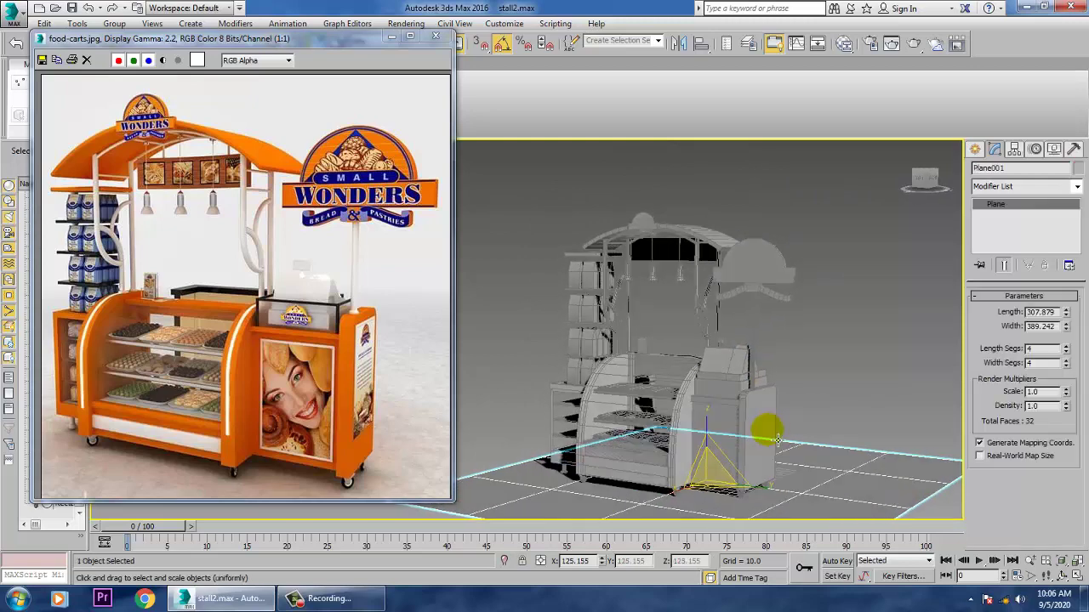